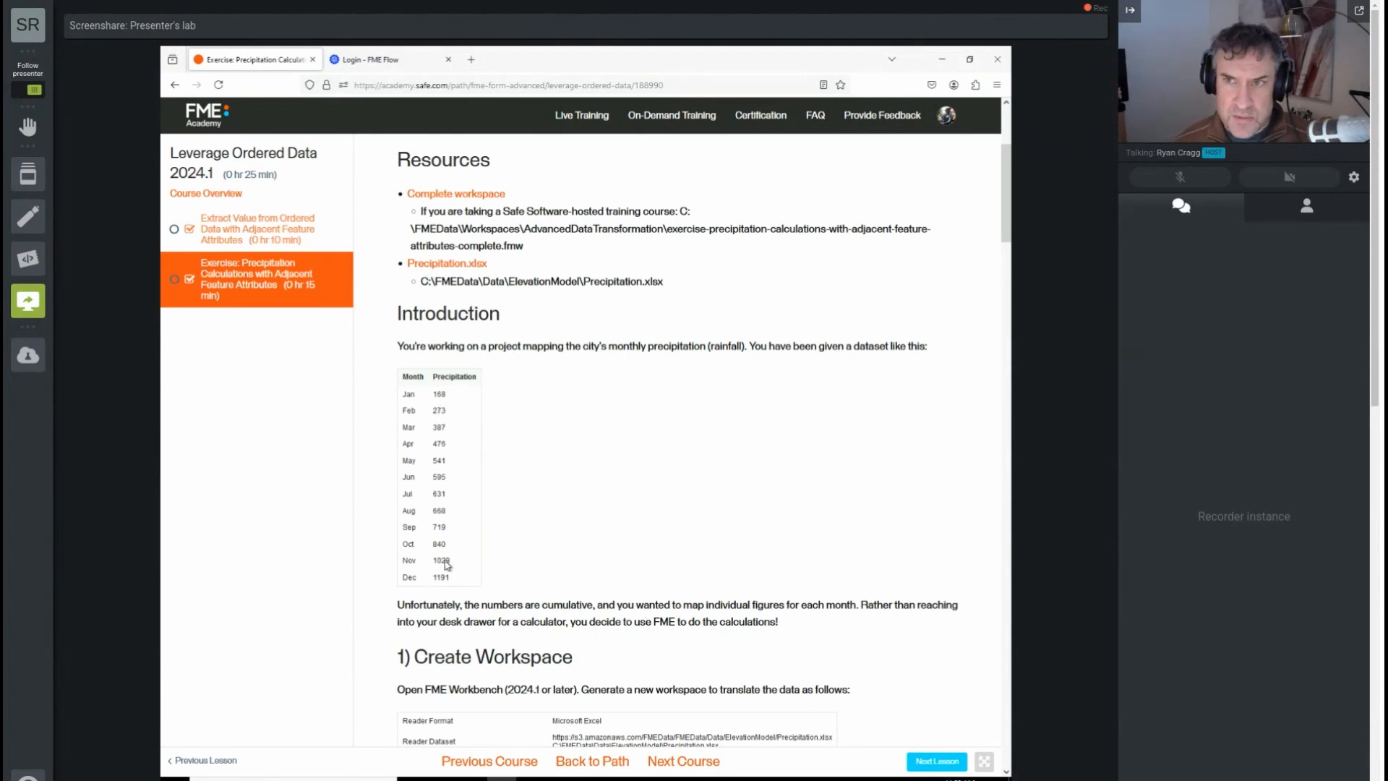
Step: Switch to FME Workbench and start a new workspace, discarding the changes to the open ACAD workspace
scroll(447, 563, down, 1)
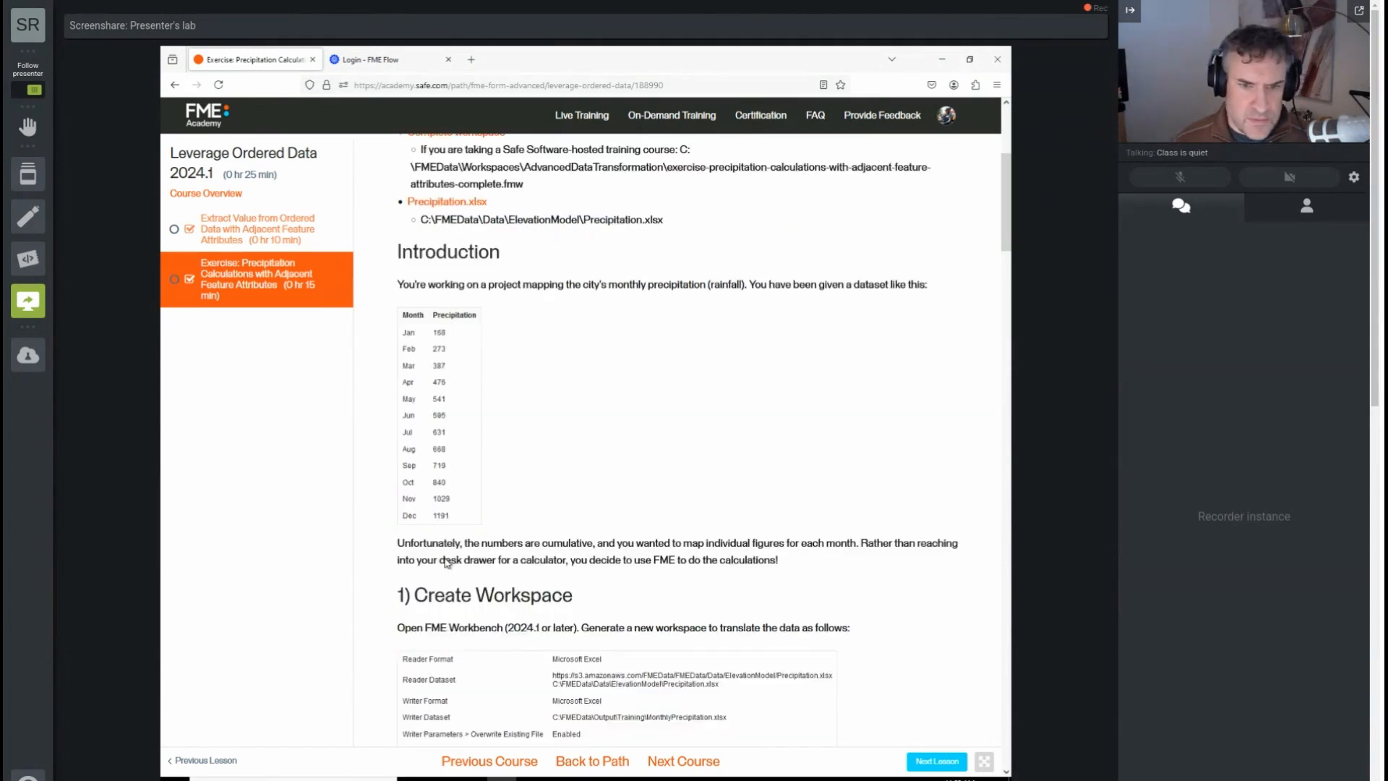
scroll(447, 563, down, 2)
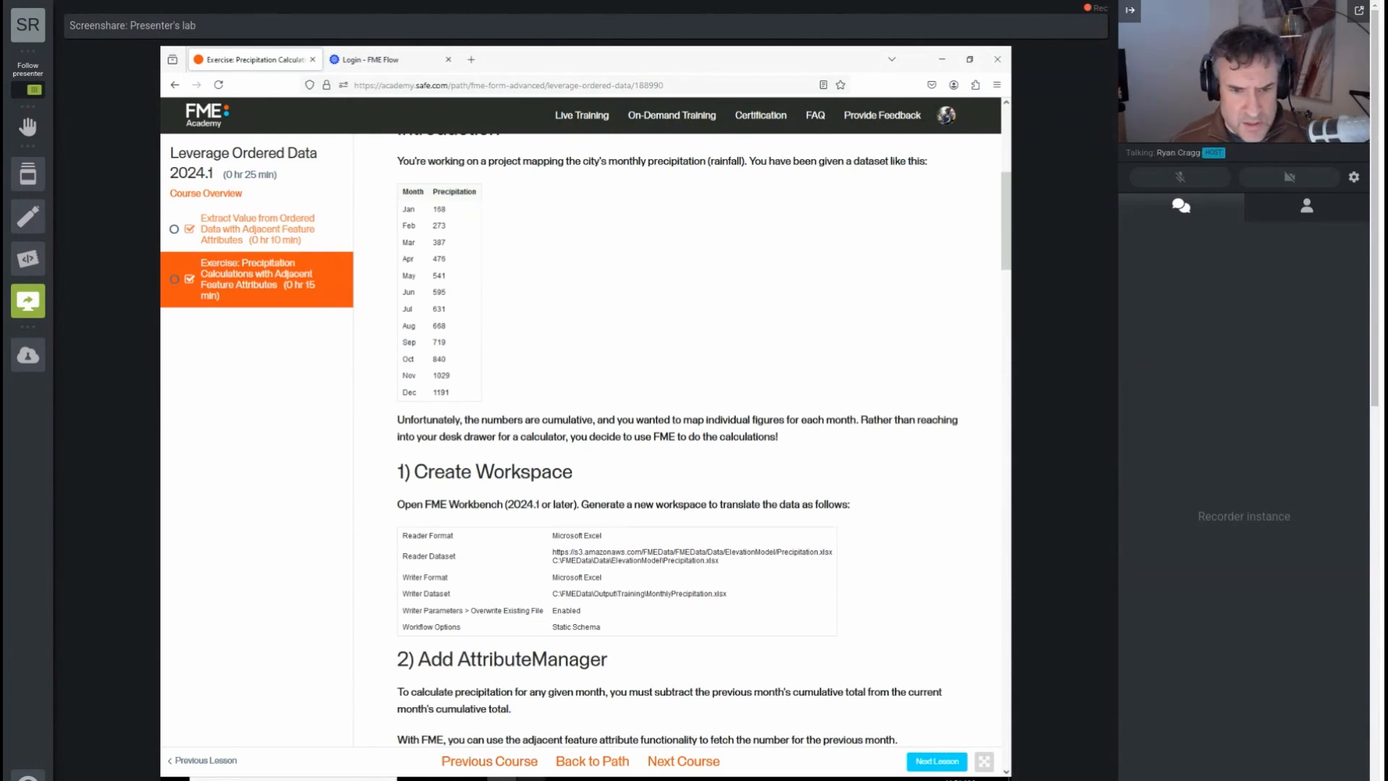
click(563, 779)
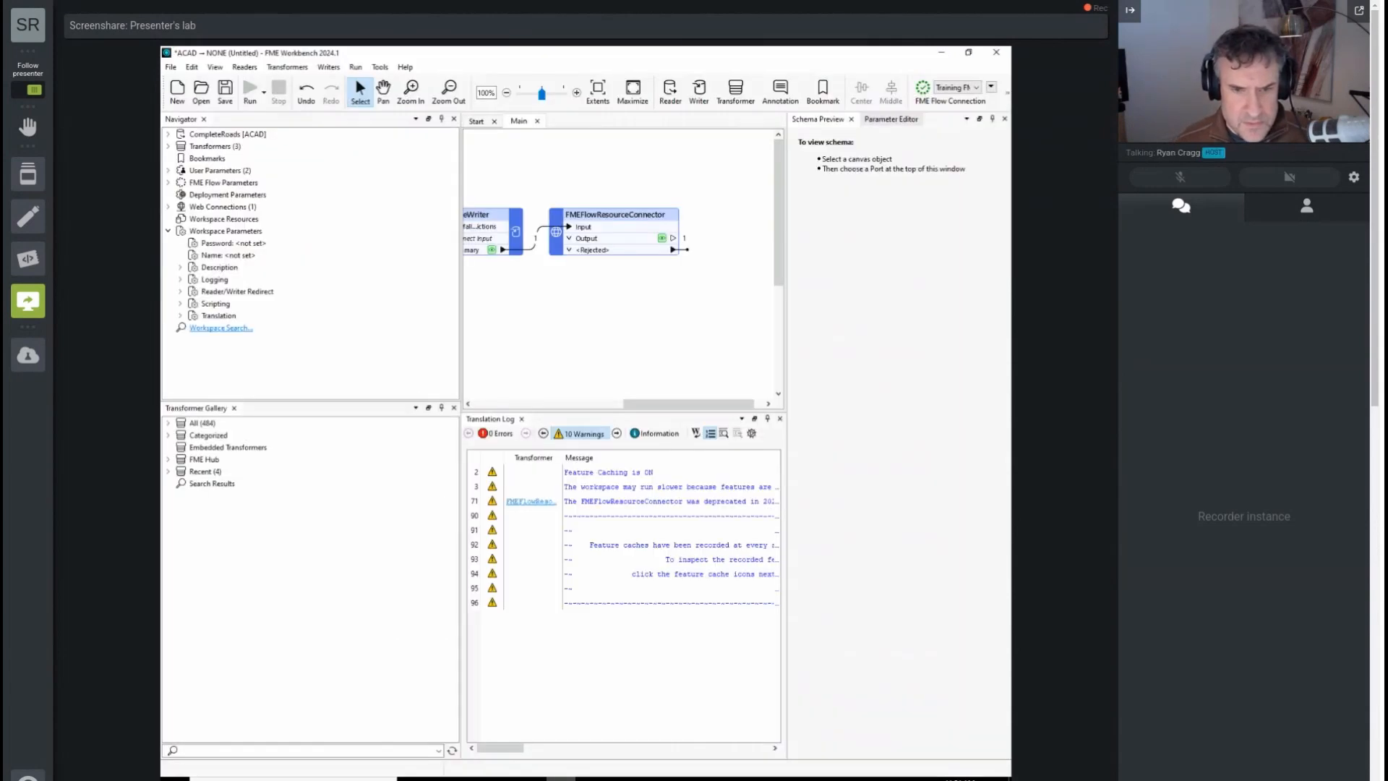
click(175, 99)
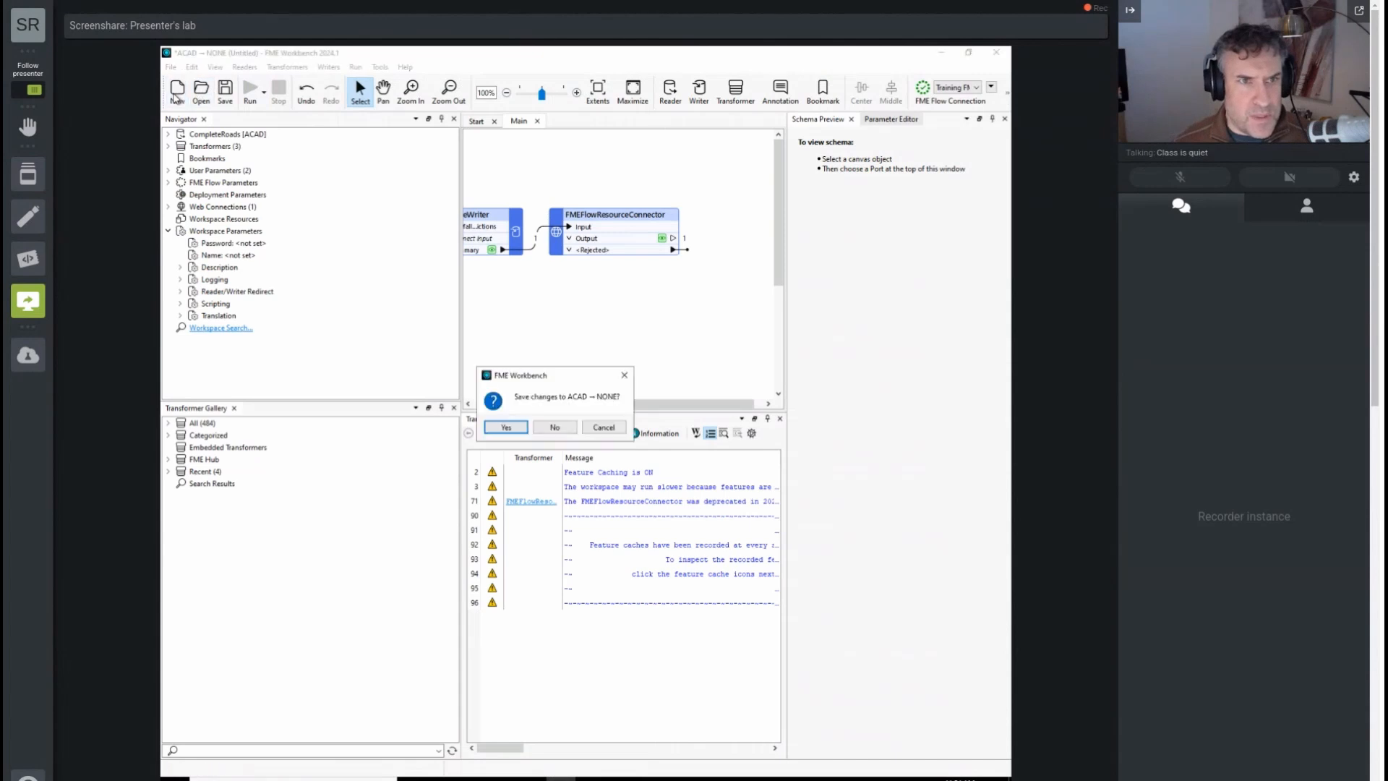
click(549, 428)
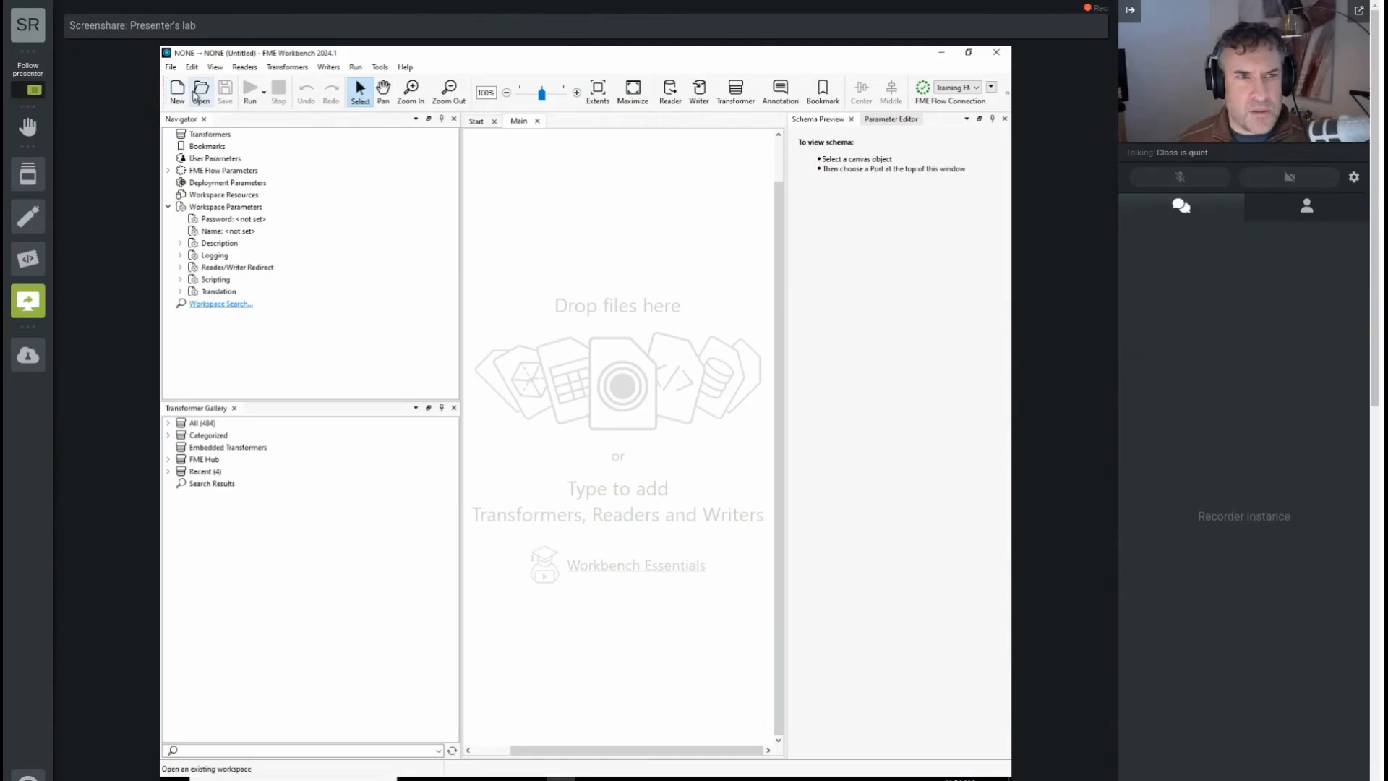
Step: Start generating a workspace from the start page and set the reader format to Microsoft Excel
click(476, 122)
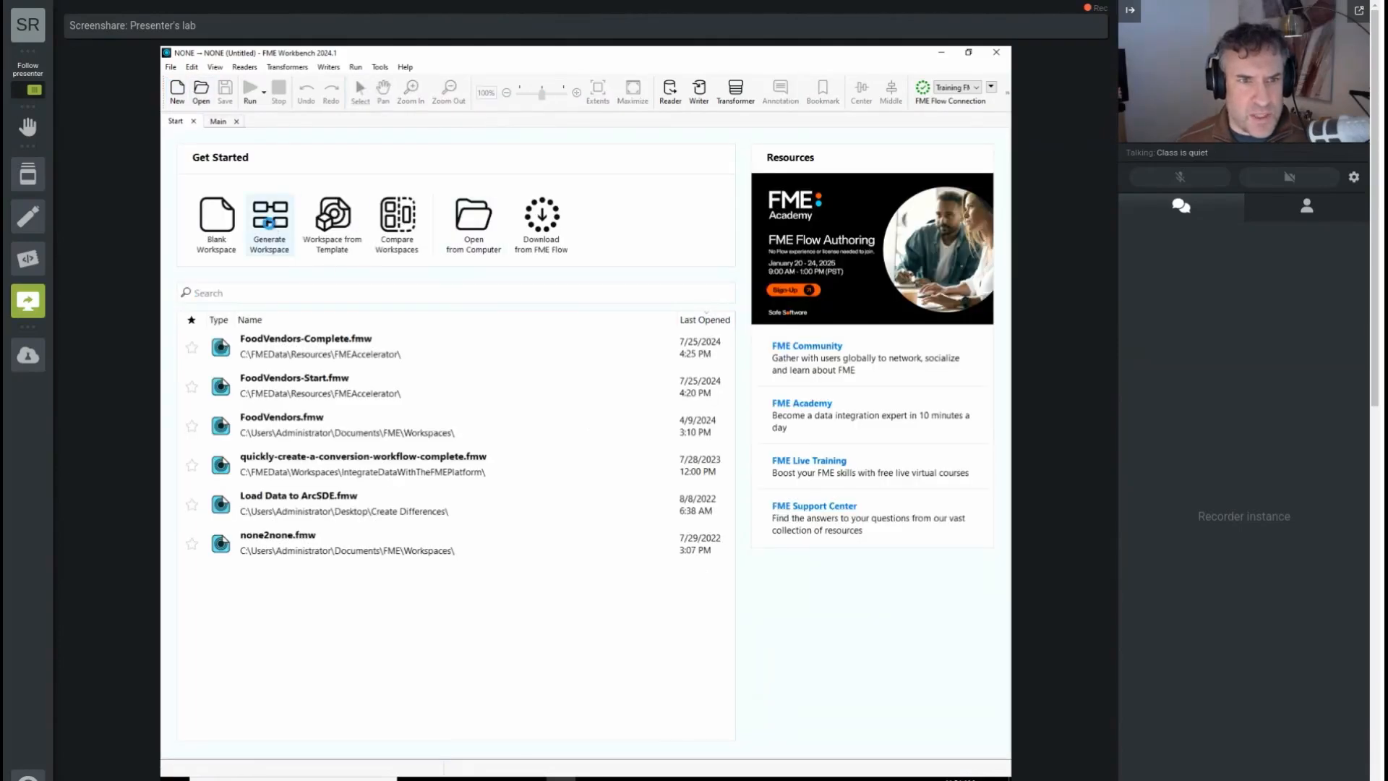
click(271, 229)
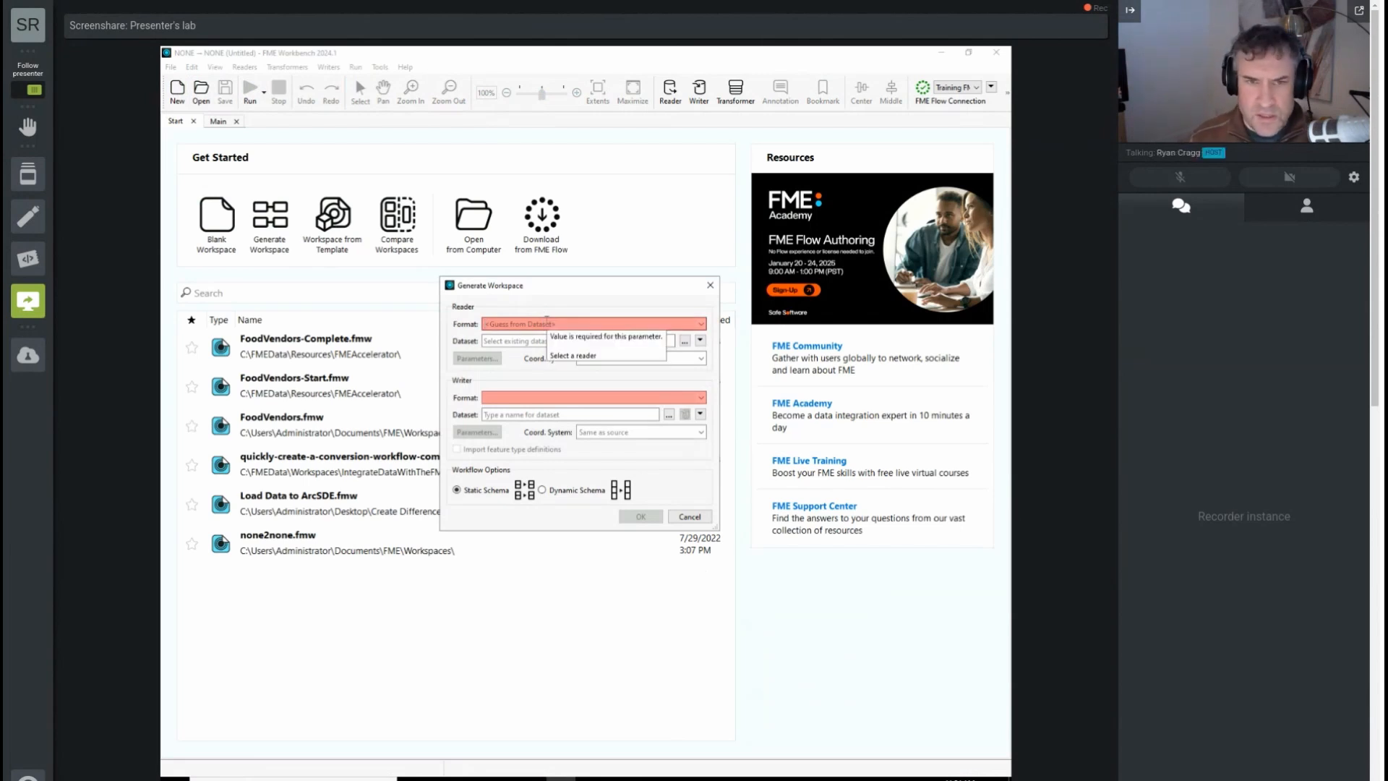
text(excel)
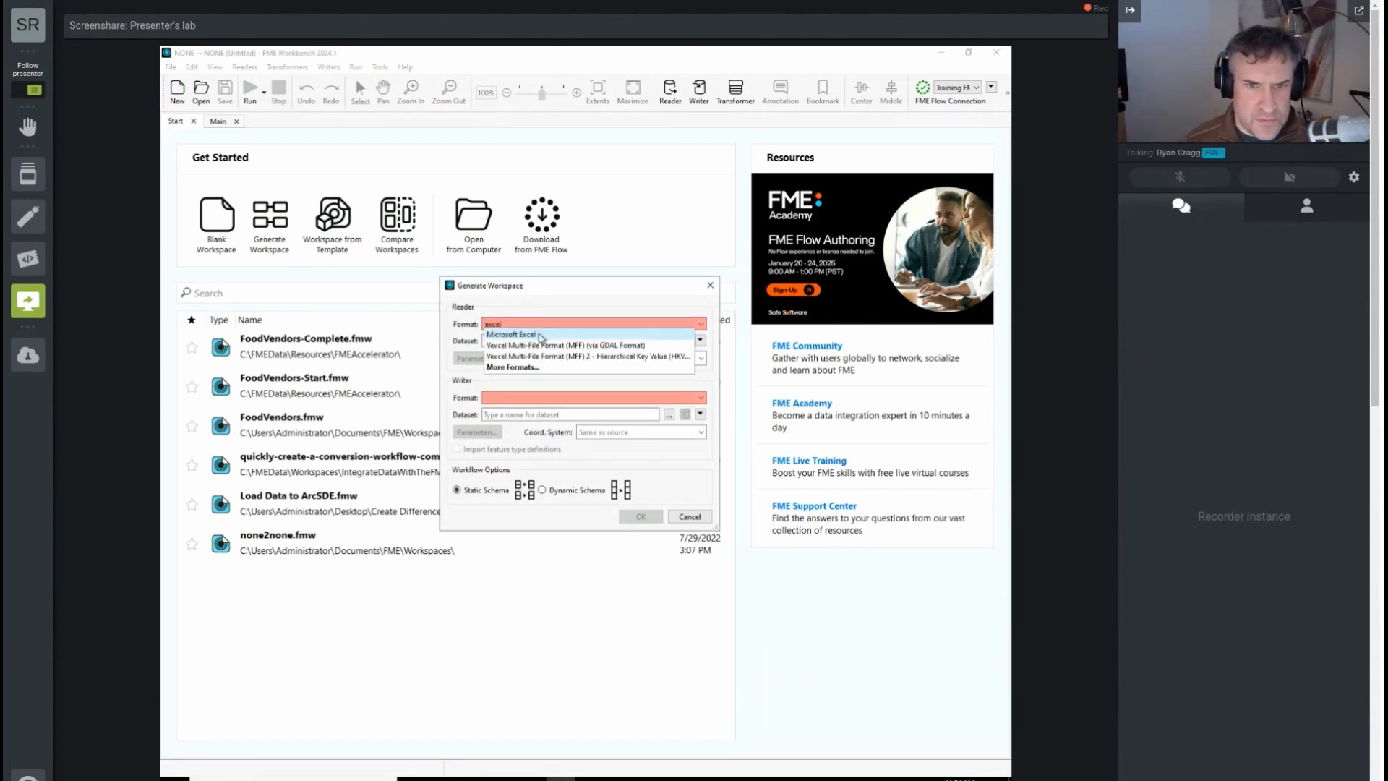
click(540, 335)
Step: Set the reader dataset to C:\FMEData\Data\ElevationModel\Precipitation.xlsx and accept the reader parameters for the Precipitation sheet
click(685, 341)
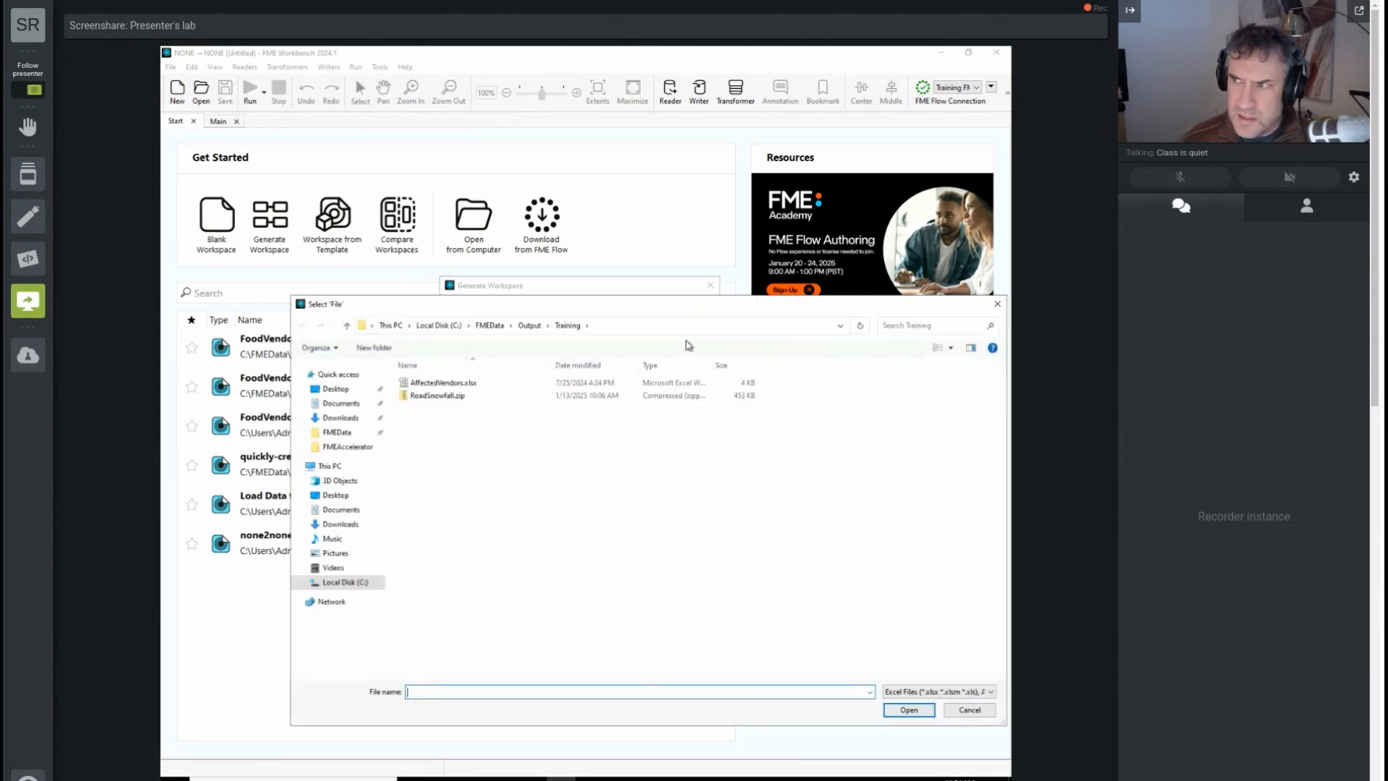
click(503, 327)
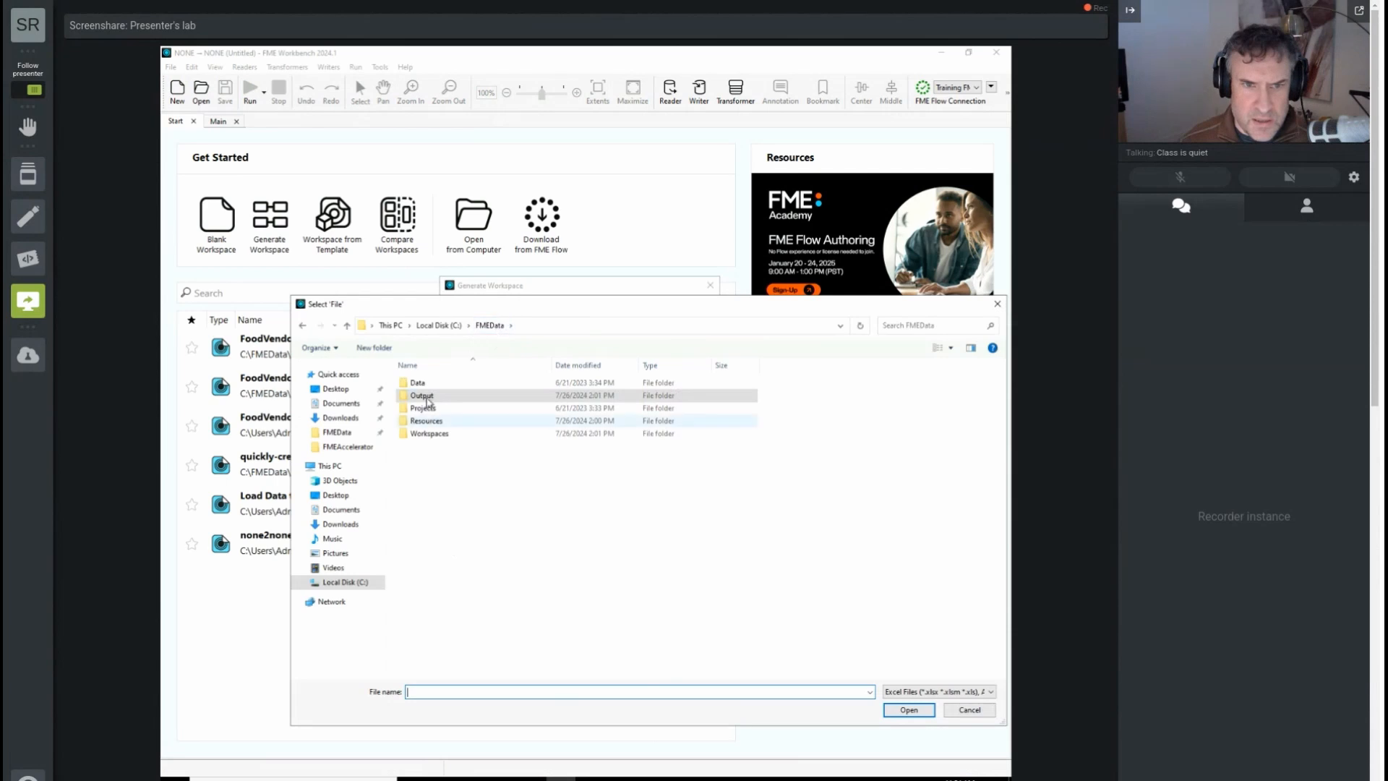
double_click(426, 383)
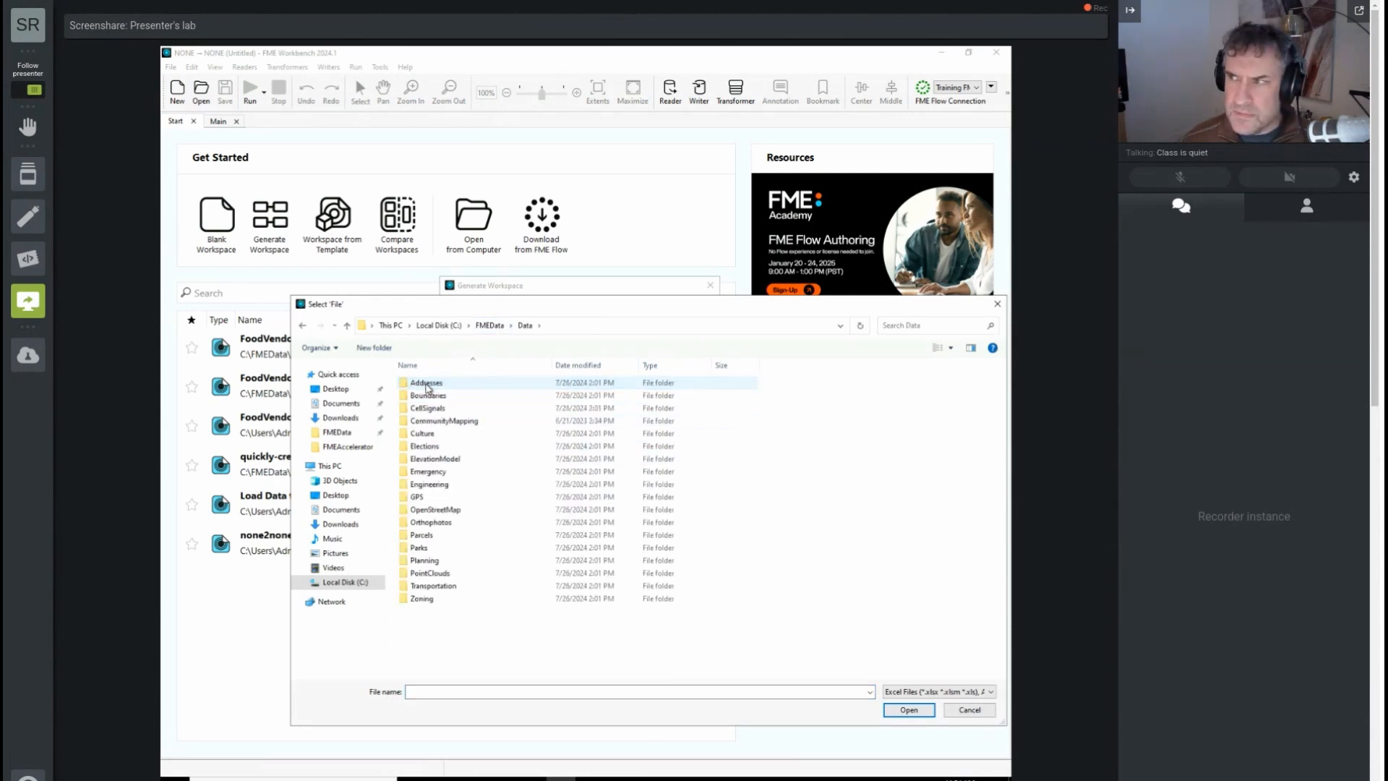
double_click(448, 458)
click(455, 396)
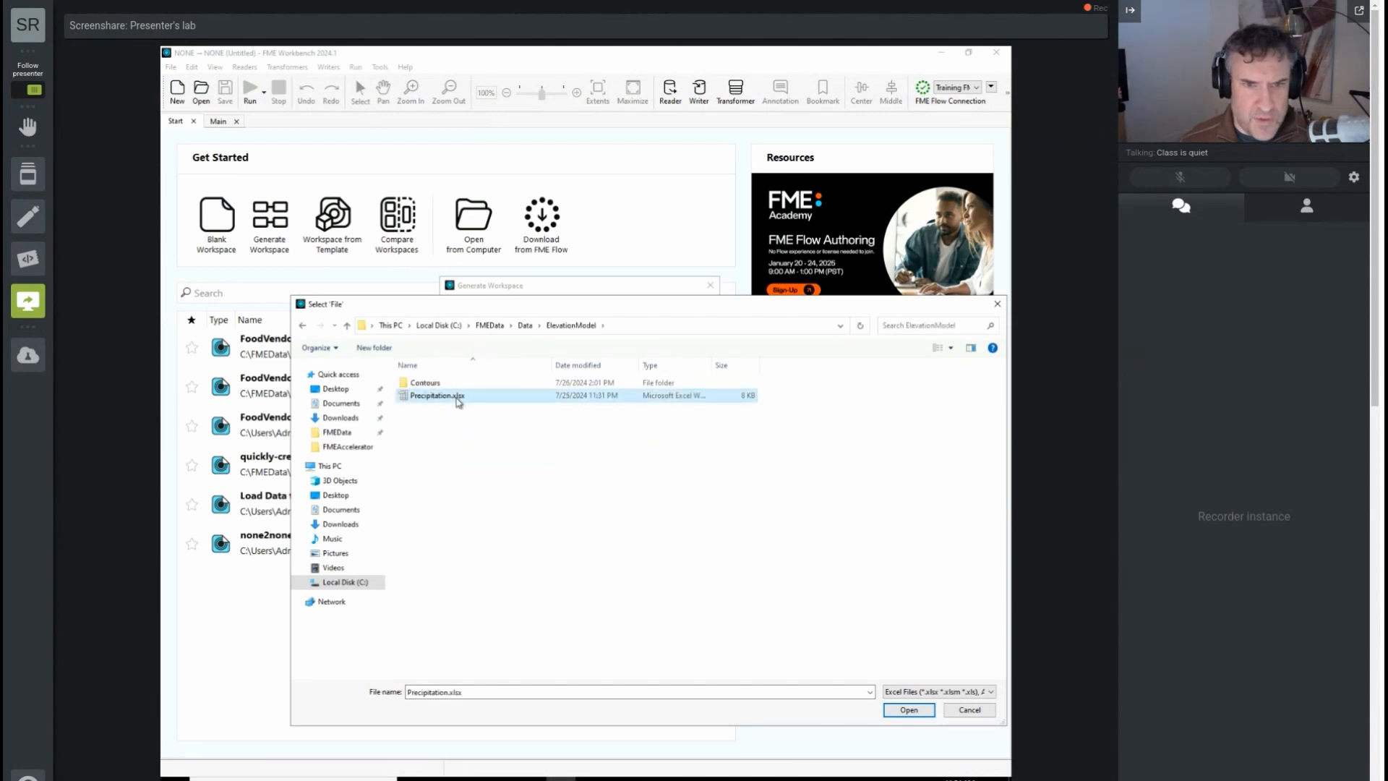
click(910, 711)
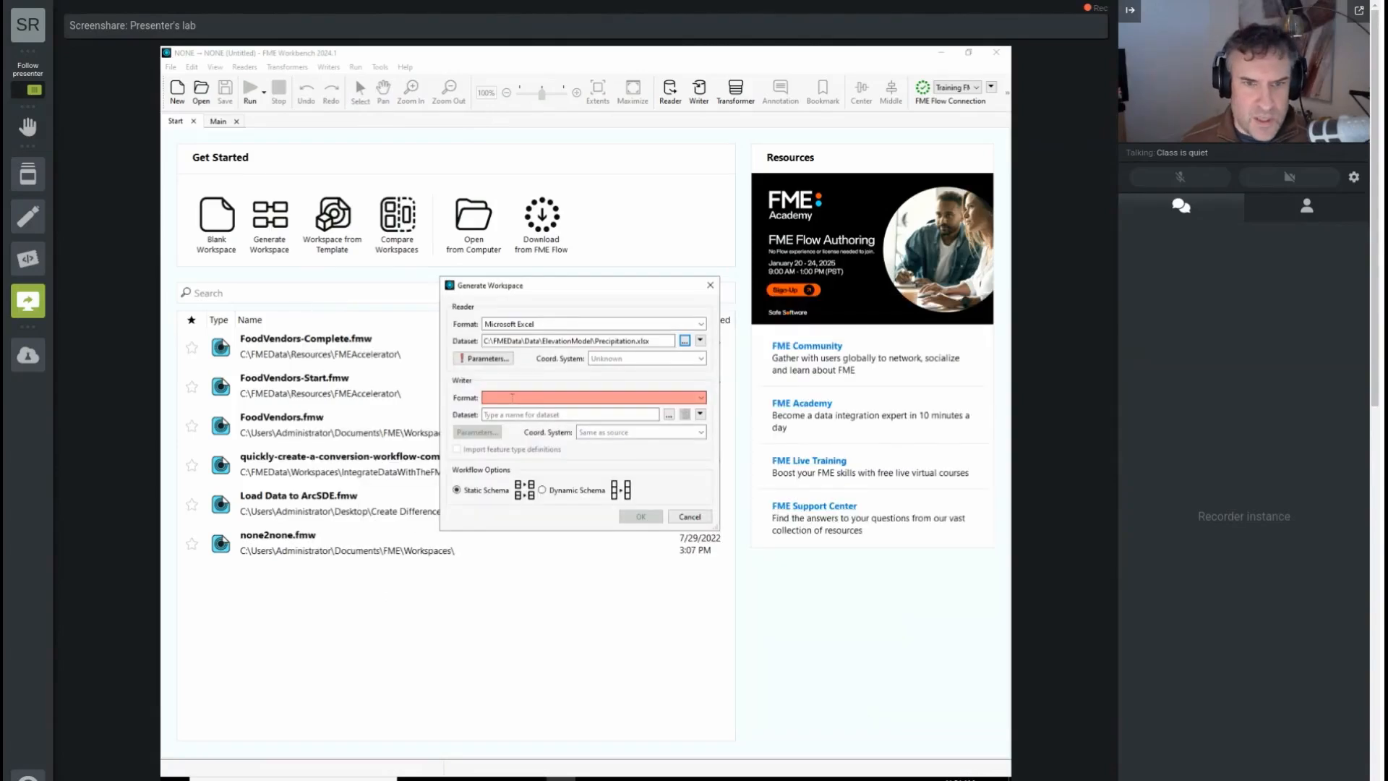
click(484, 357)
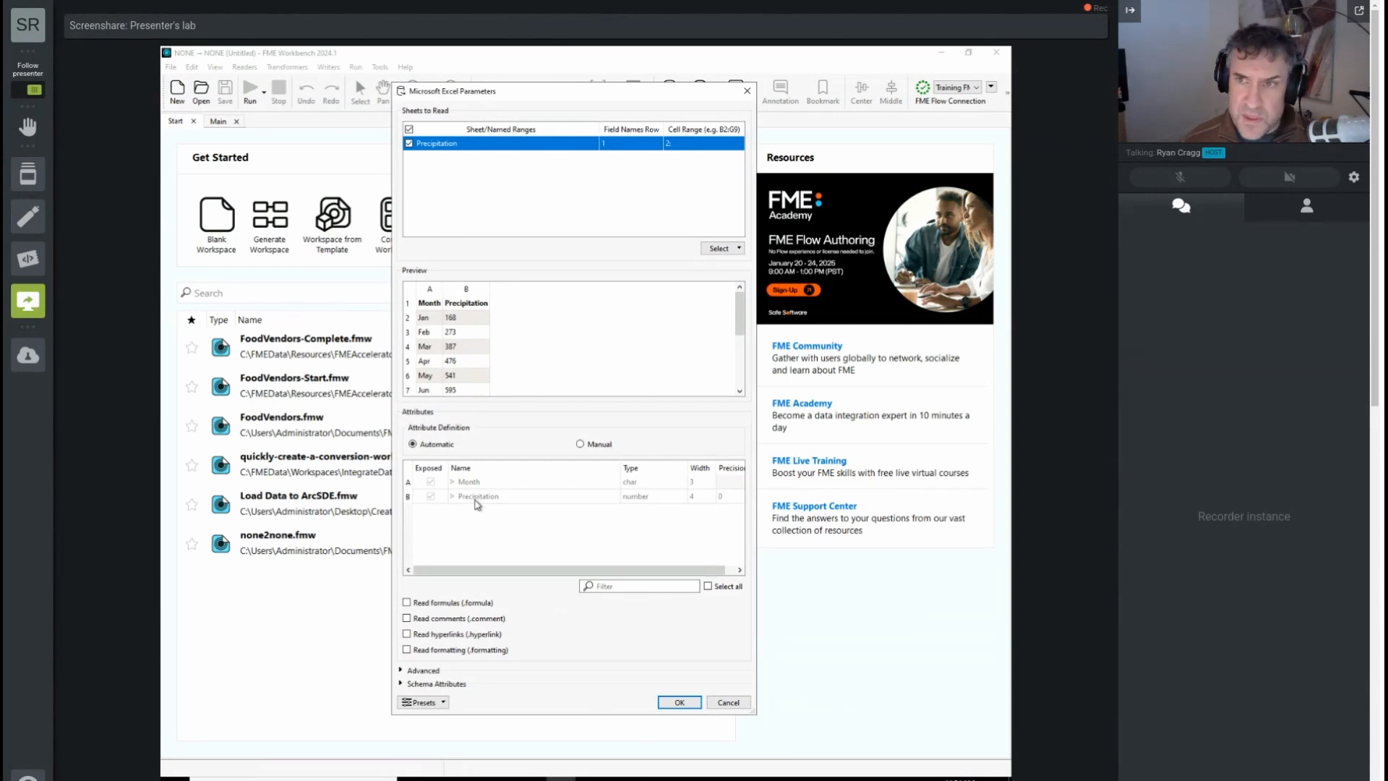
click(679, 703)
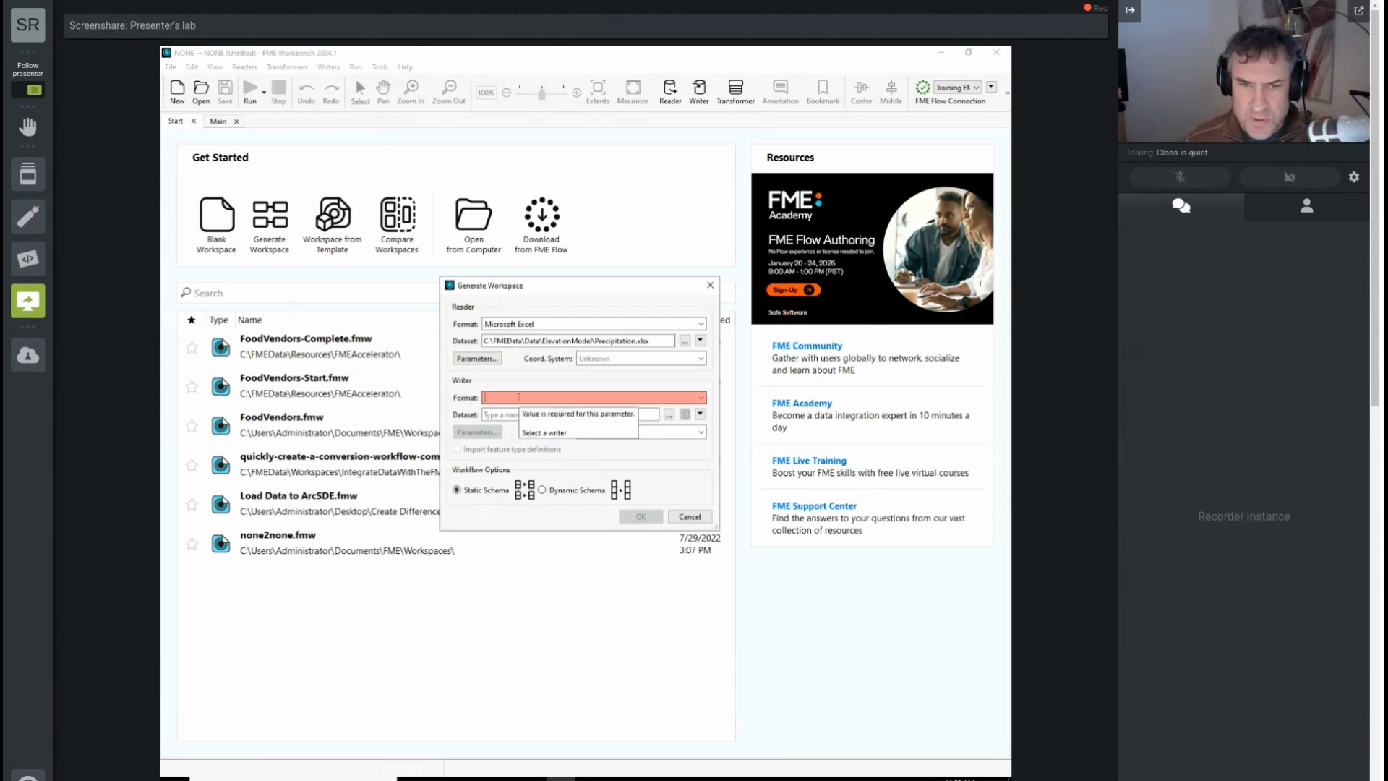
Step: Set the writer format to Microsoft Excel and its dataset to MonthlyPrecipitation.xlsx in C:\FMEData\Output\Training
text(excel)
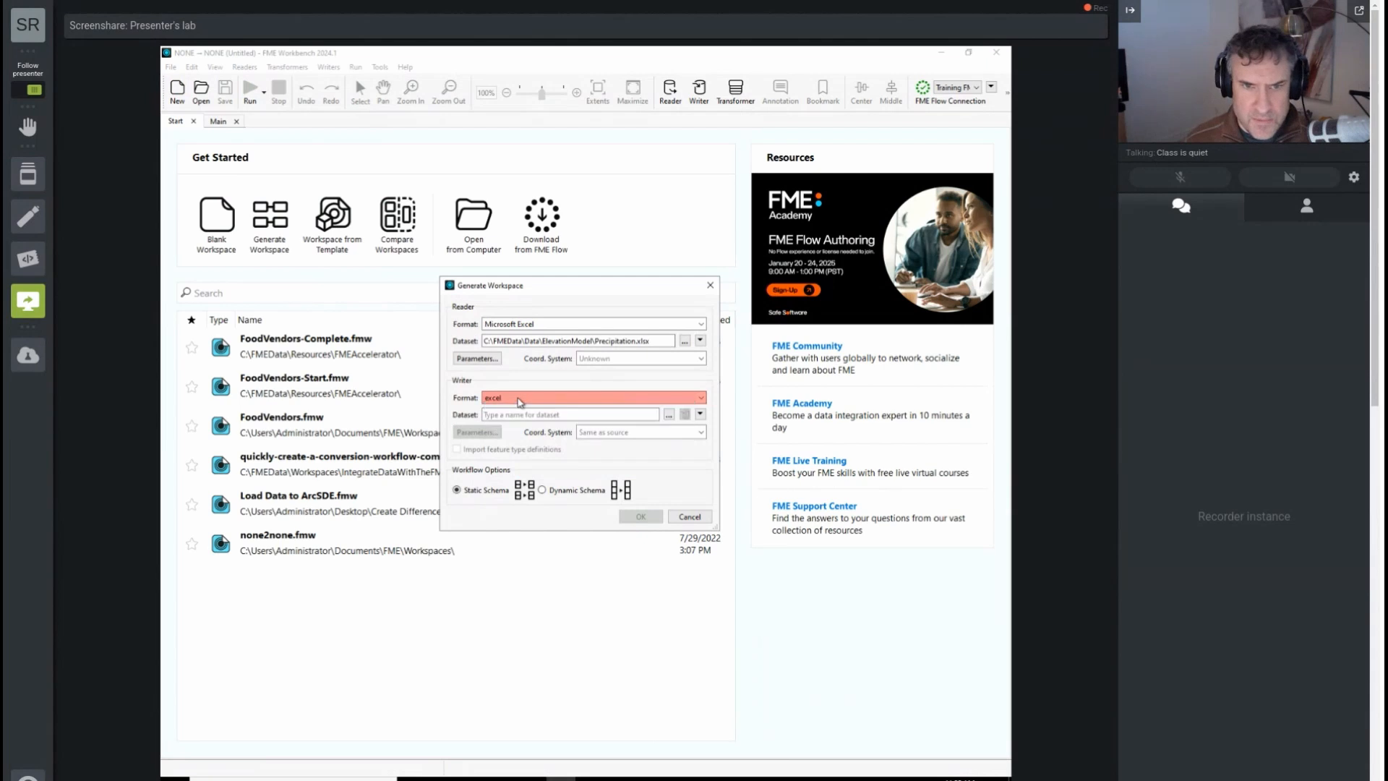
key(Tab)
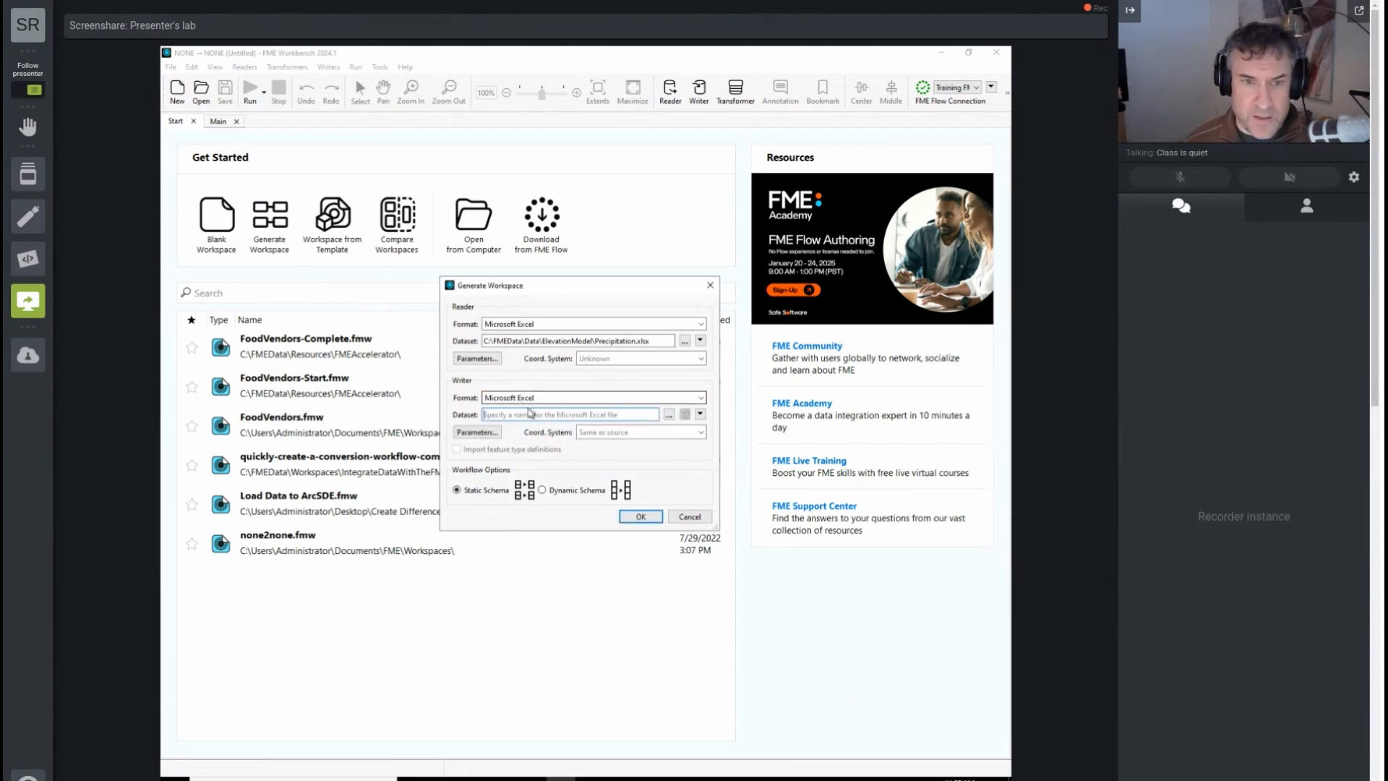
click(669, 415)
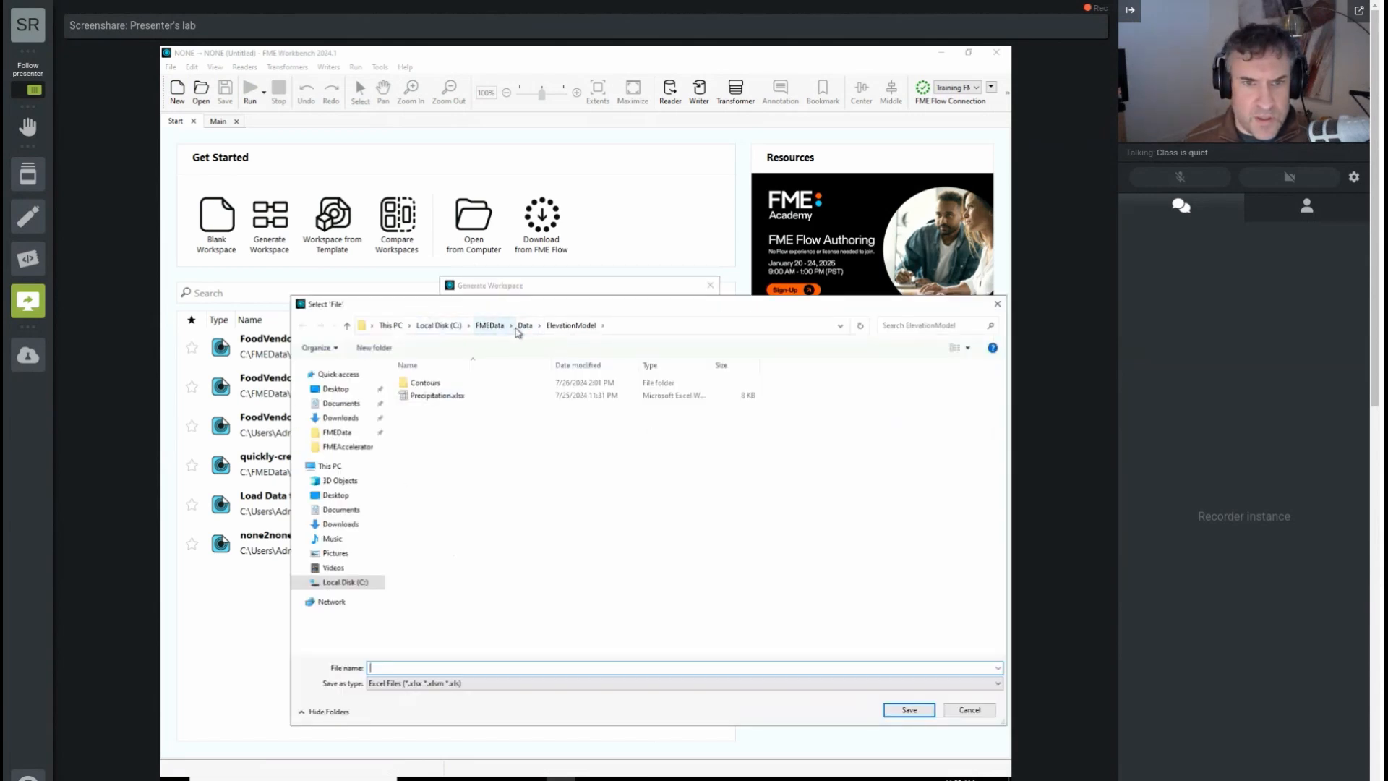
click(490, 325)
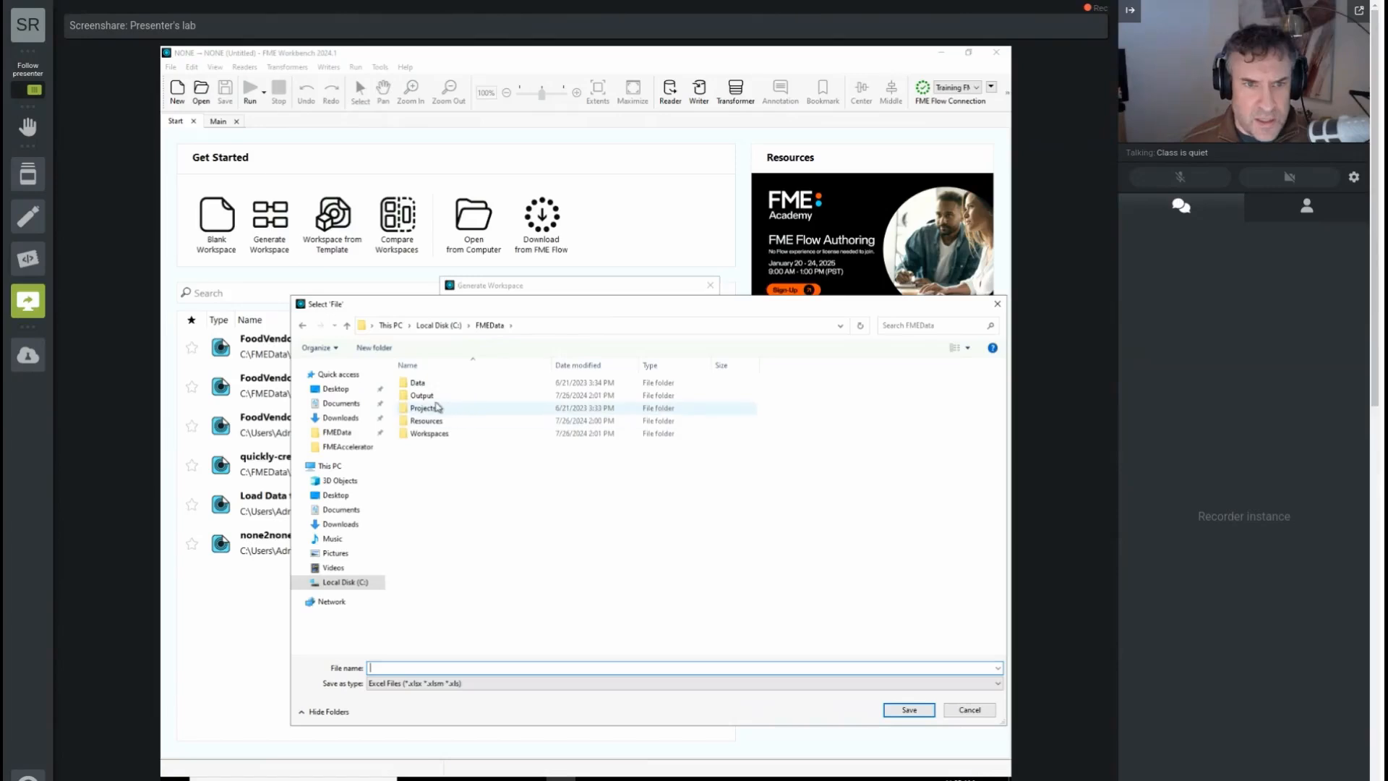
double_click(436, 397)
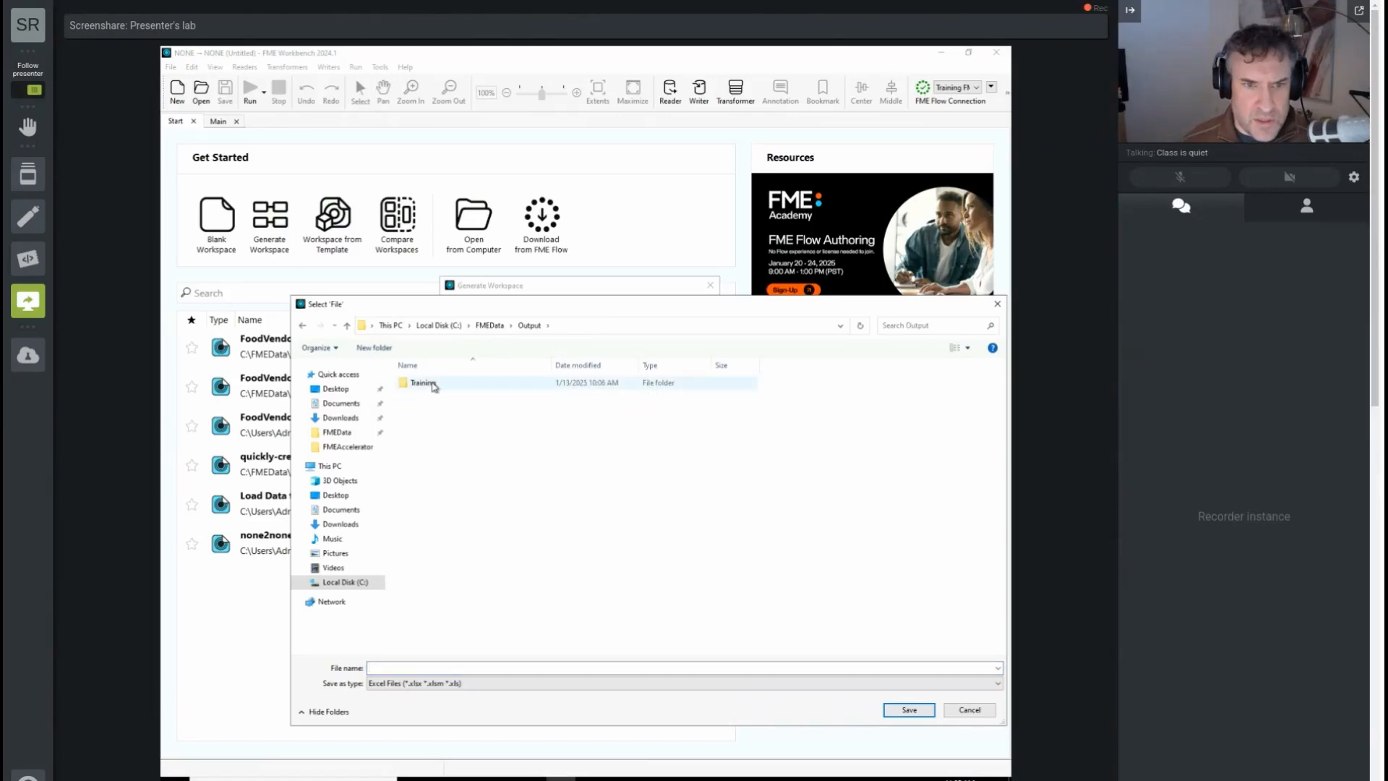
click(434, 387)
click(432, 384)
double_click(496, 390)
click(439, 666)
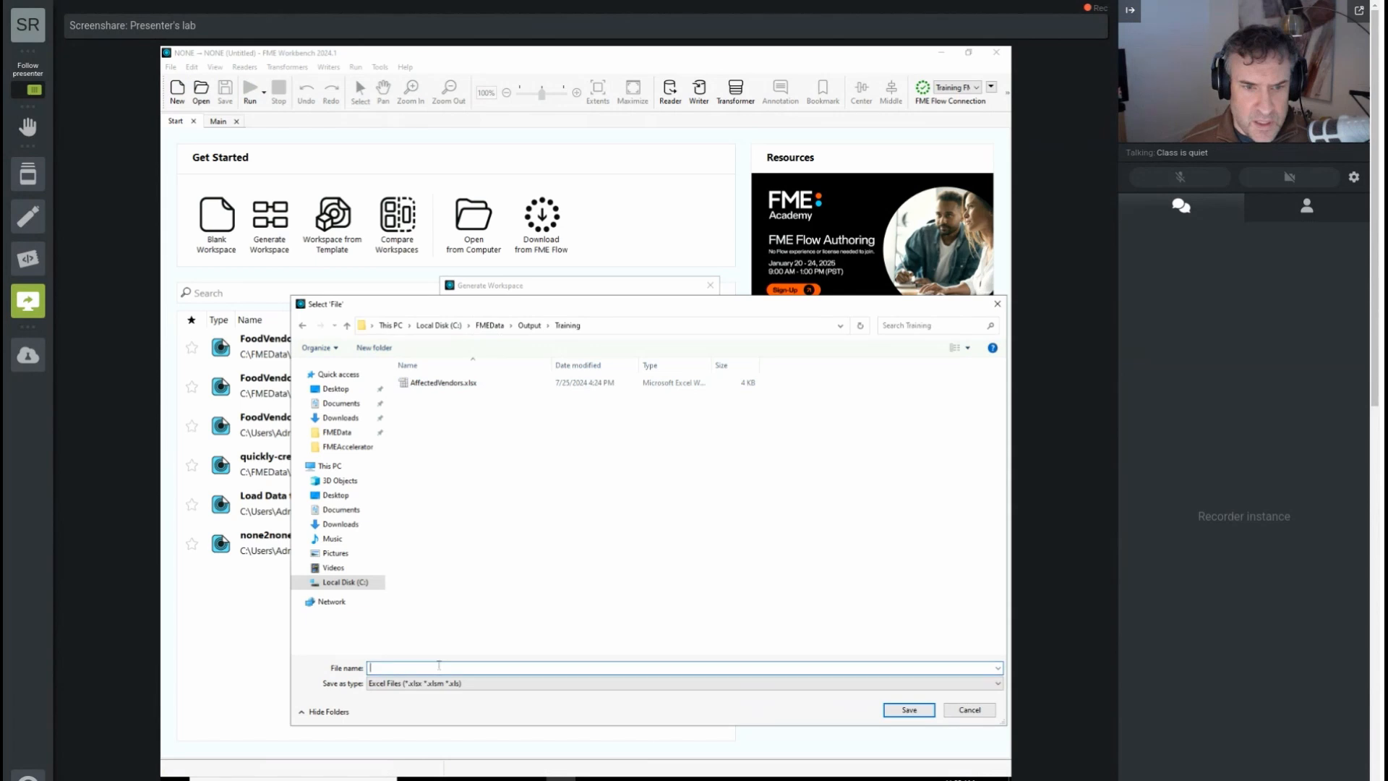
text(MonthlyPrecip)
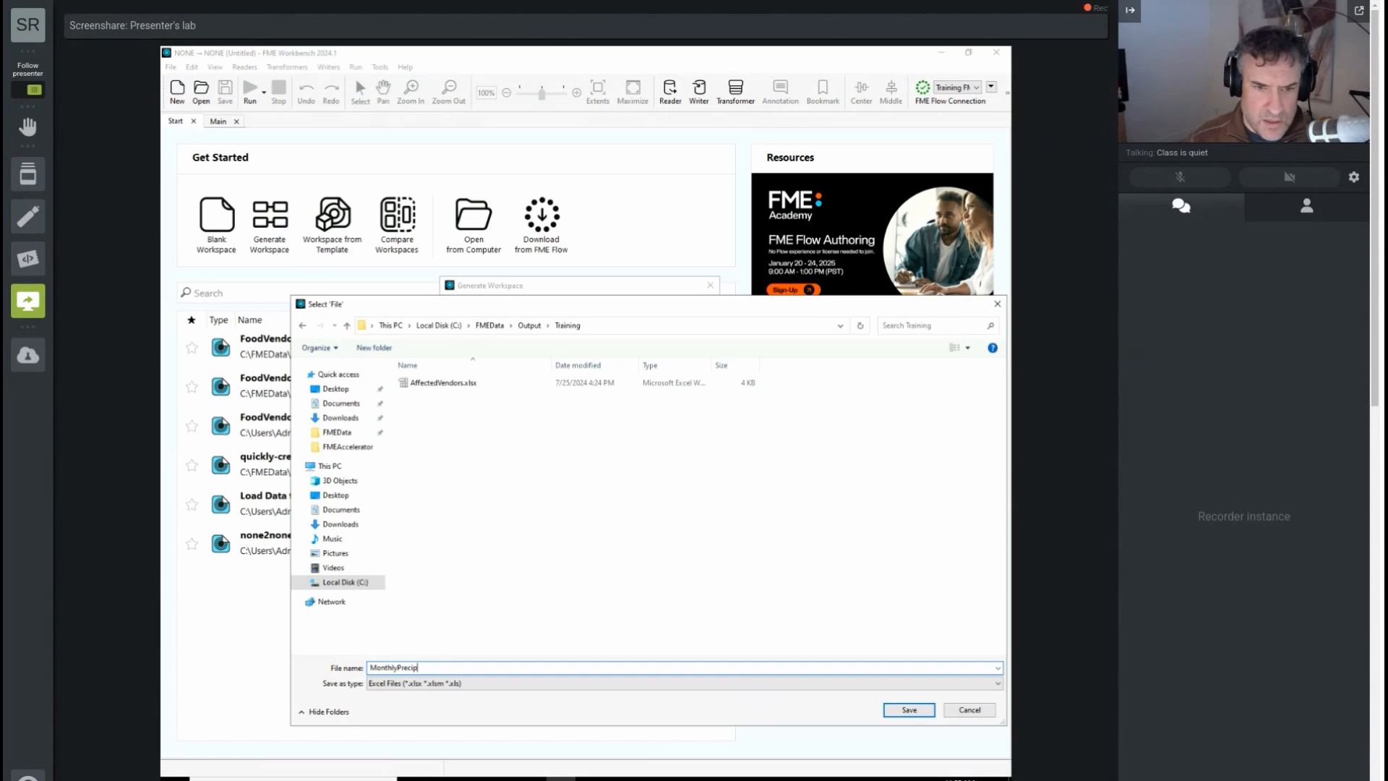
text(itati)
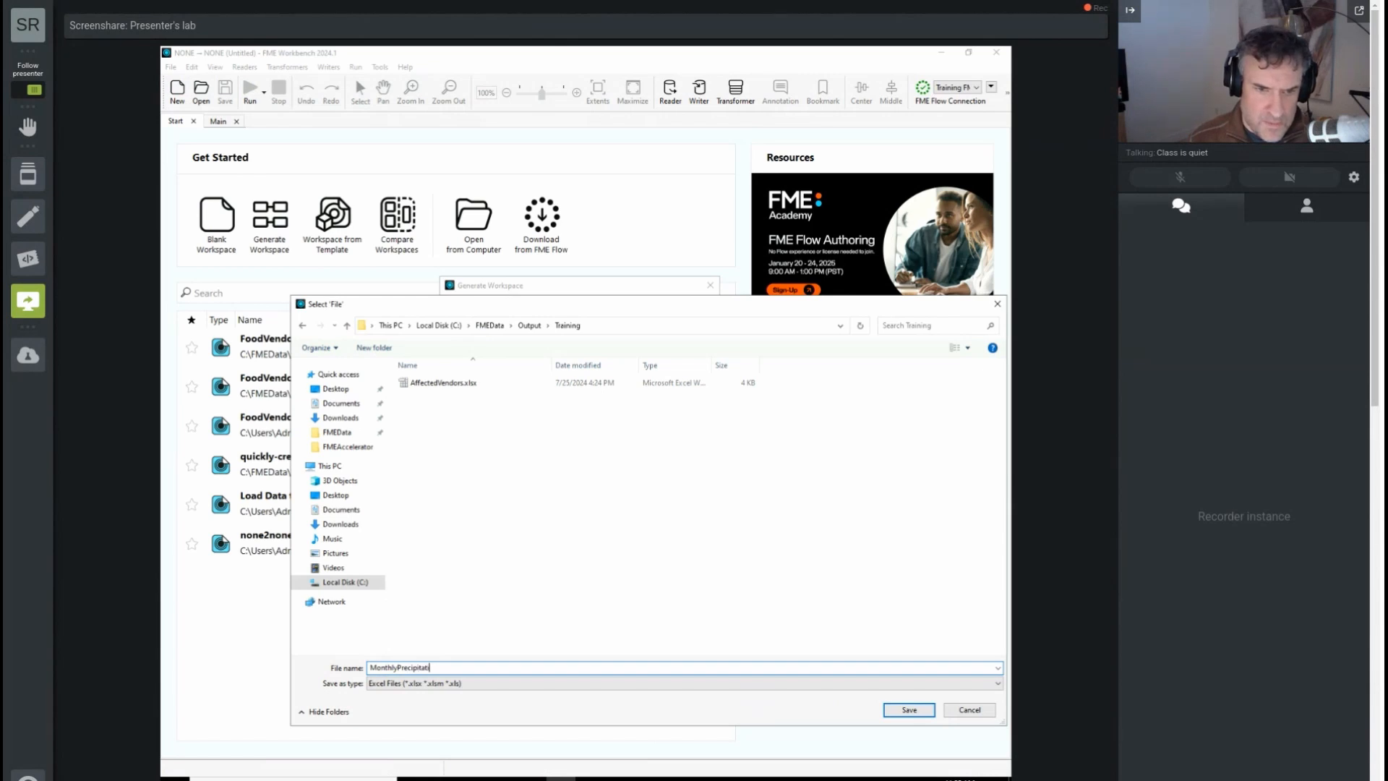
text(on.xlsx)
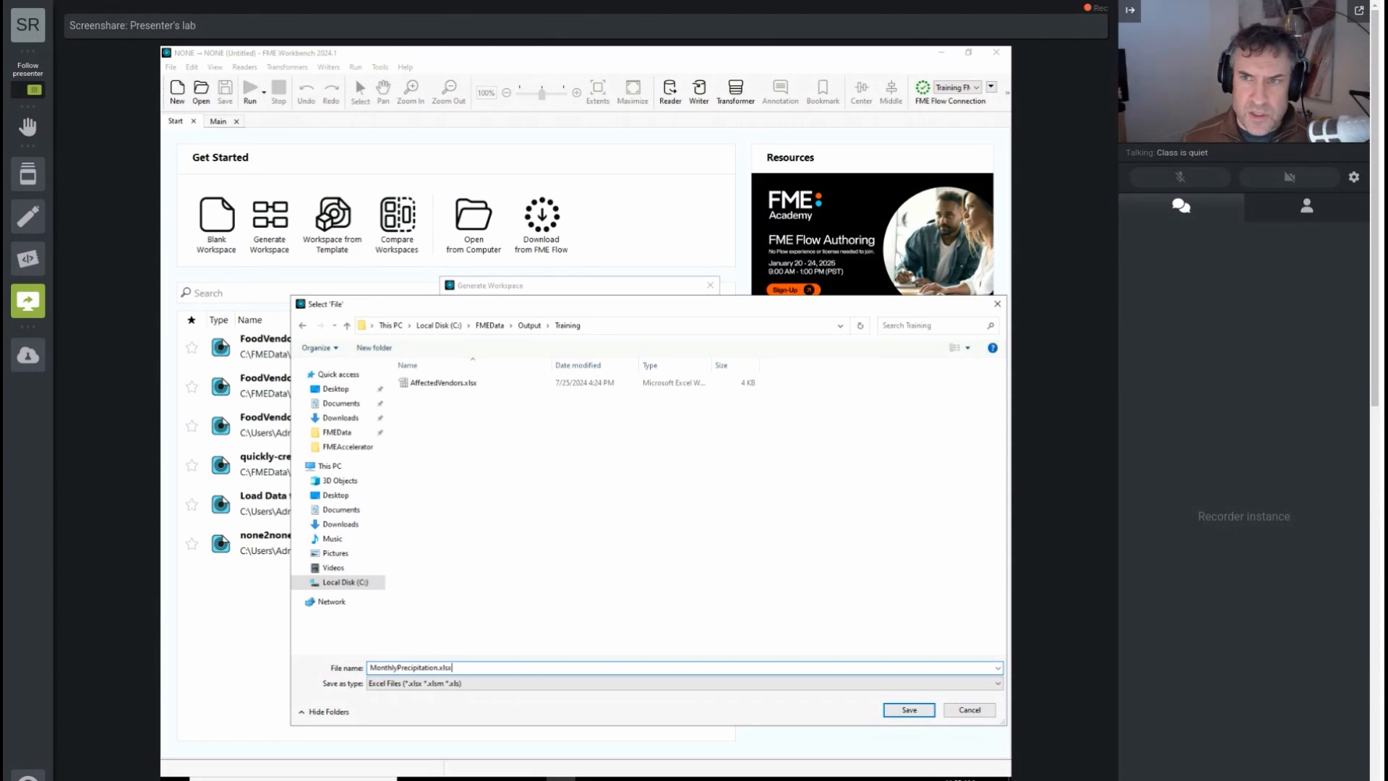
click(908, 710)
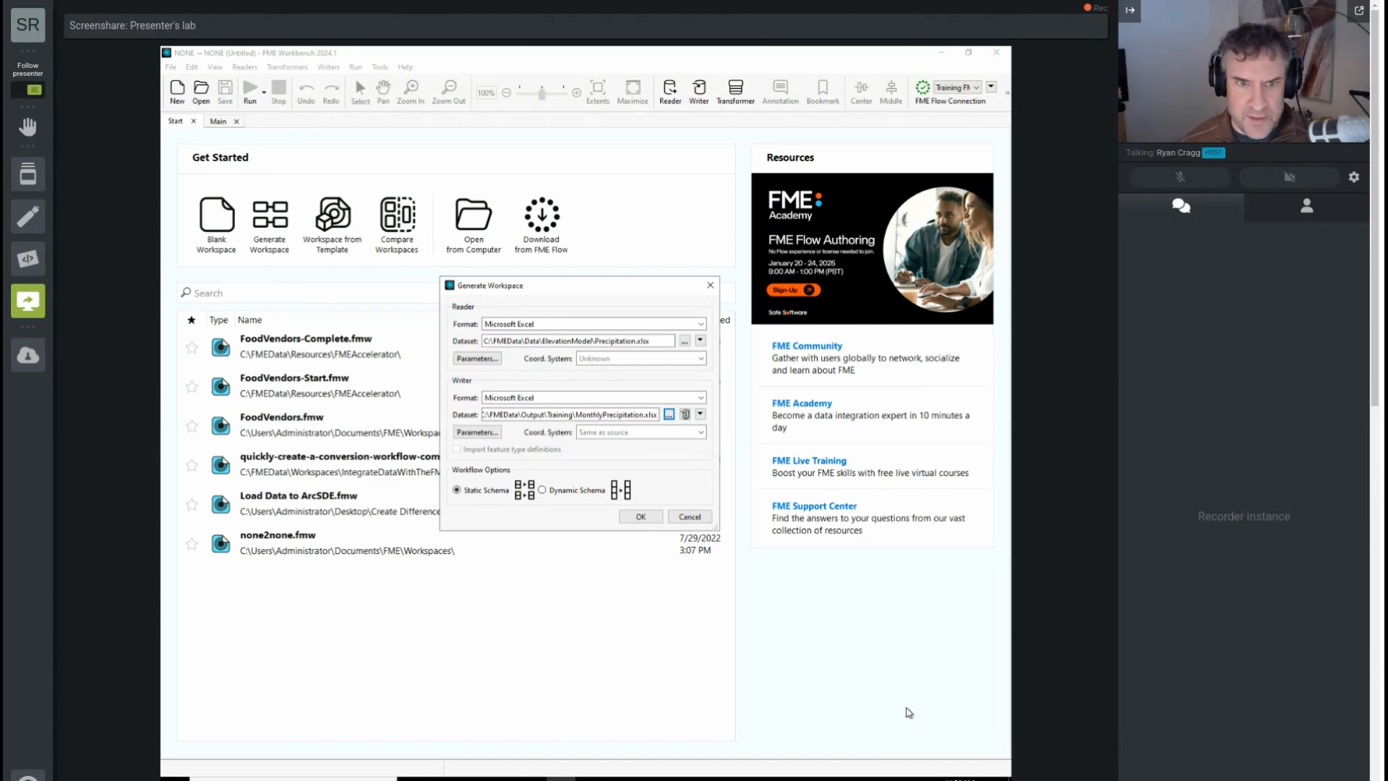
Step: Set Overwrite Existing File to Yes in the writer parameters and generate the workspace with a static schema
click(480, 432)
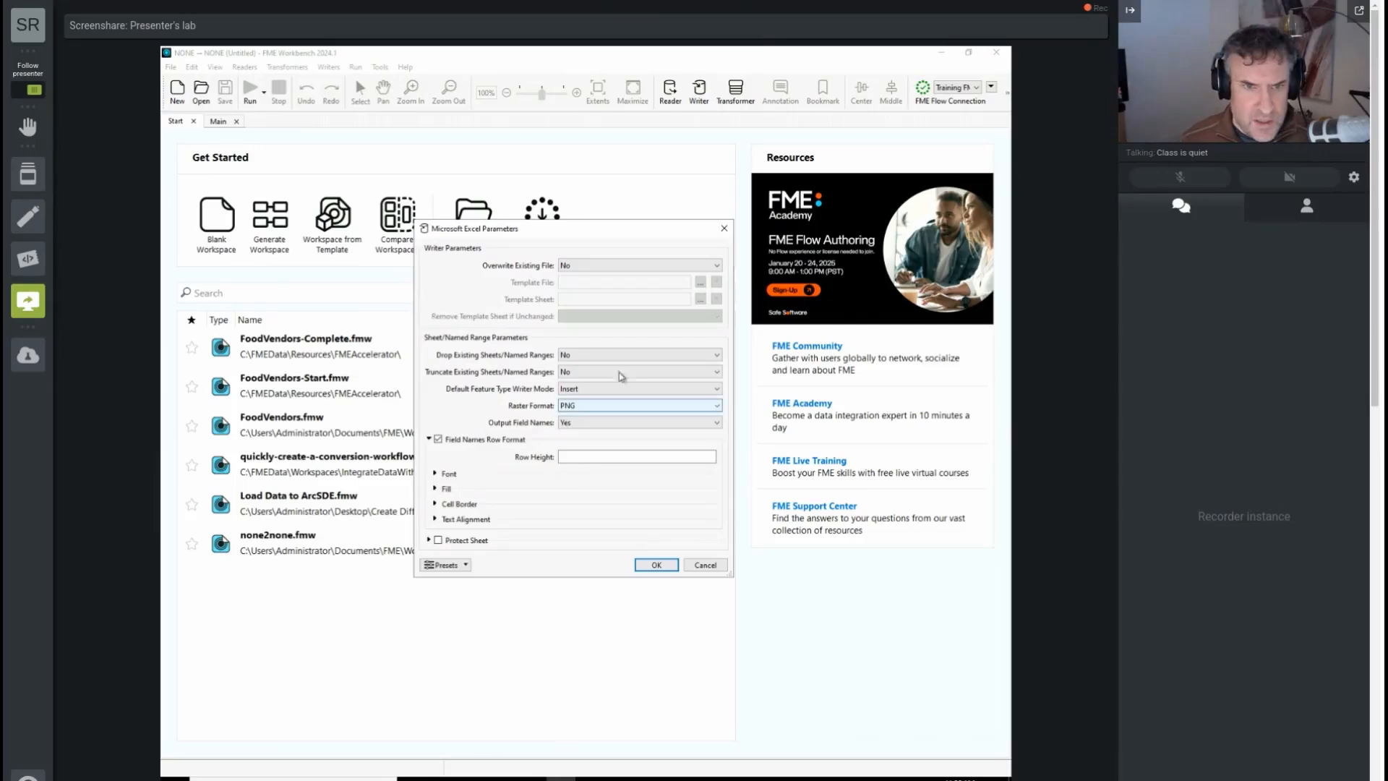
click(616, 268)
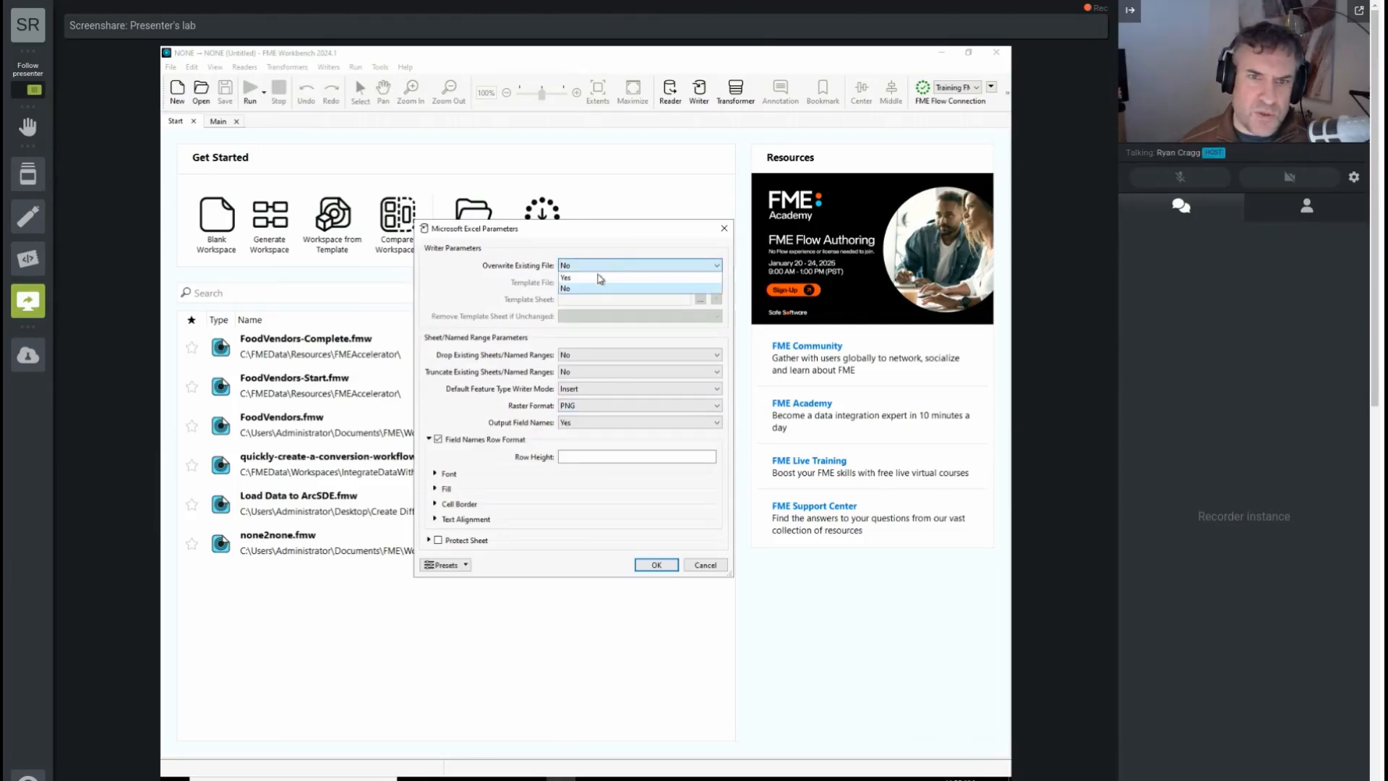
click(600, 279)
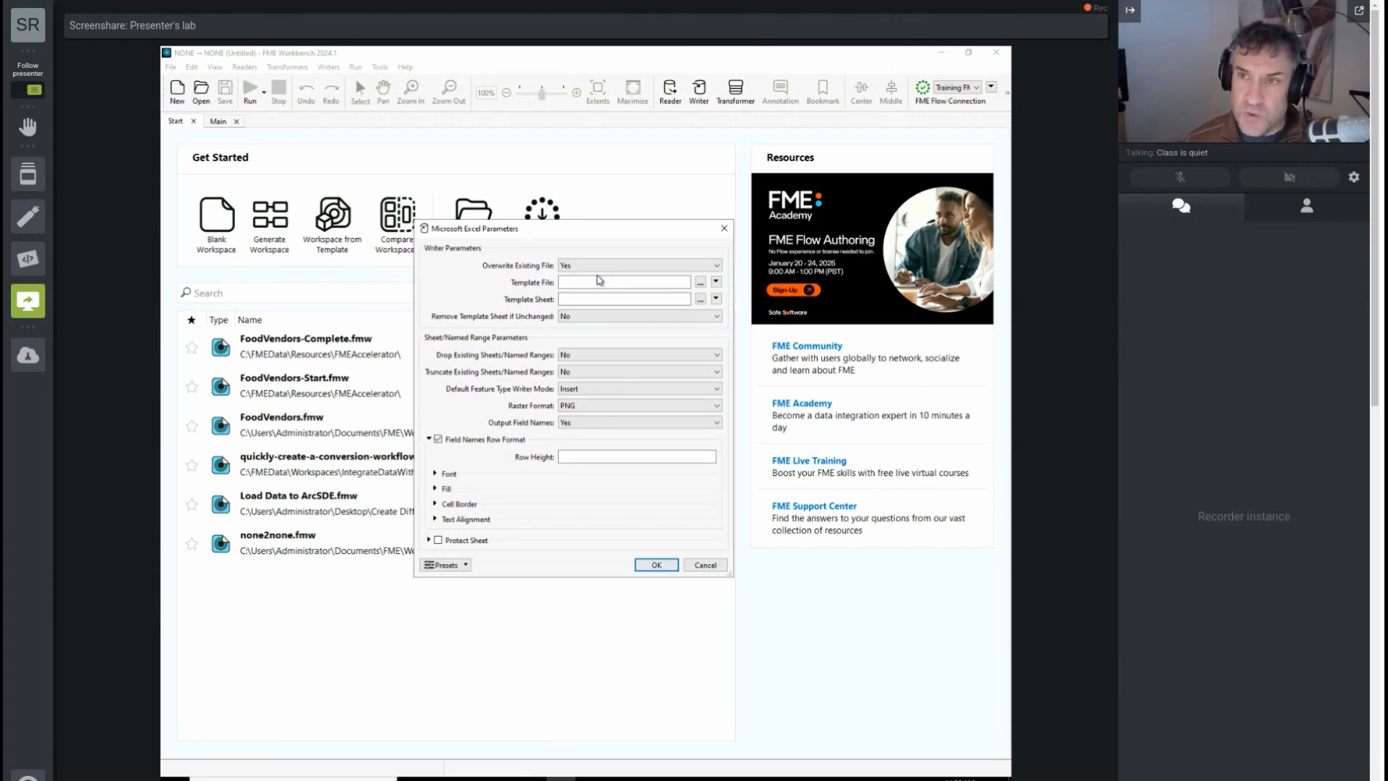
click(656, 564)
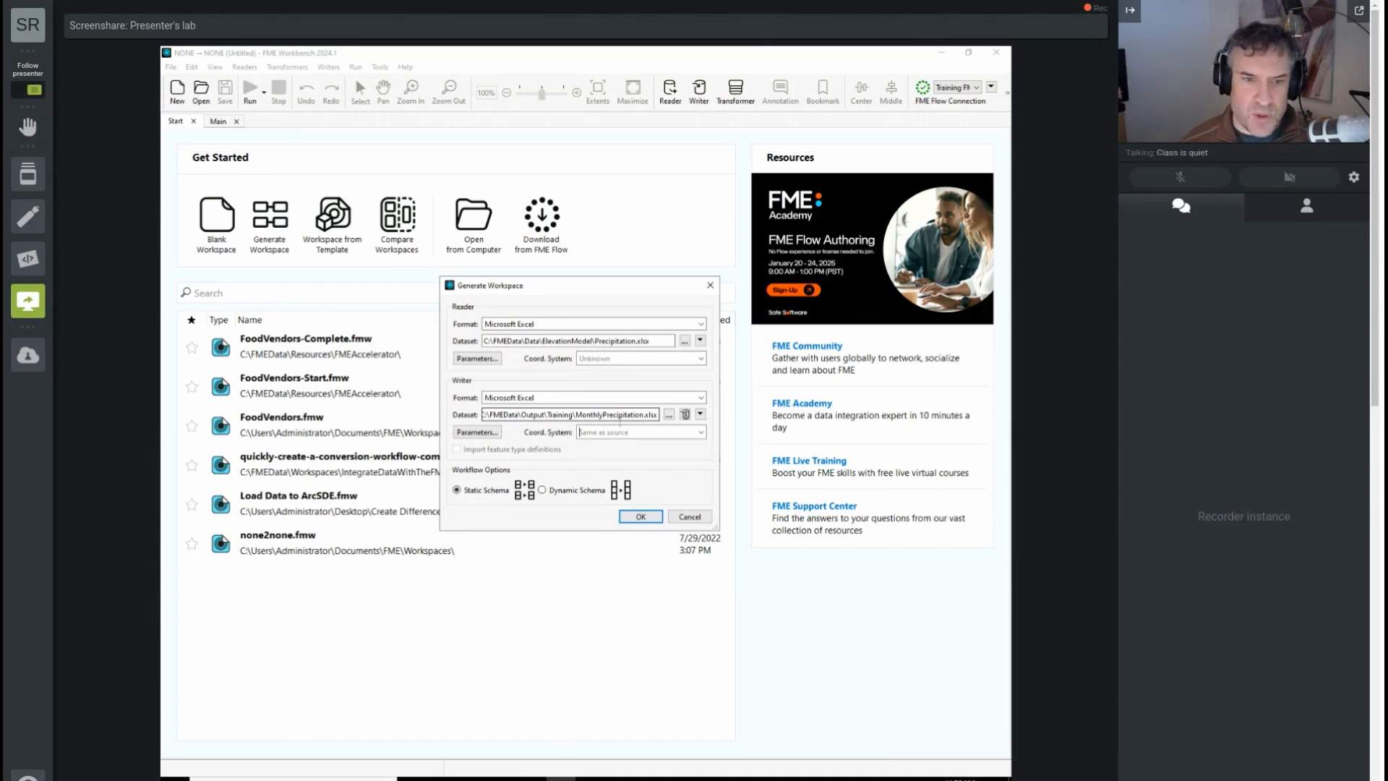
click(640, 517)
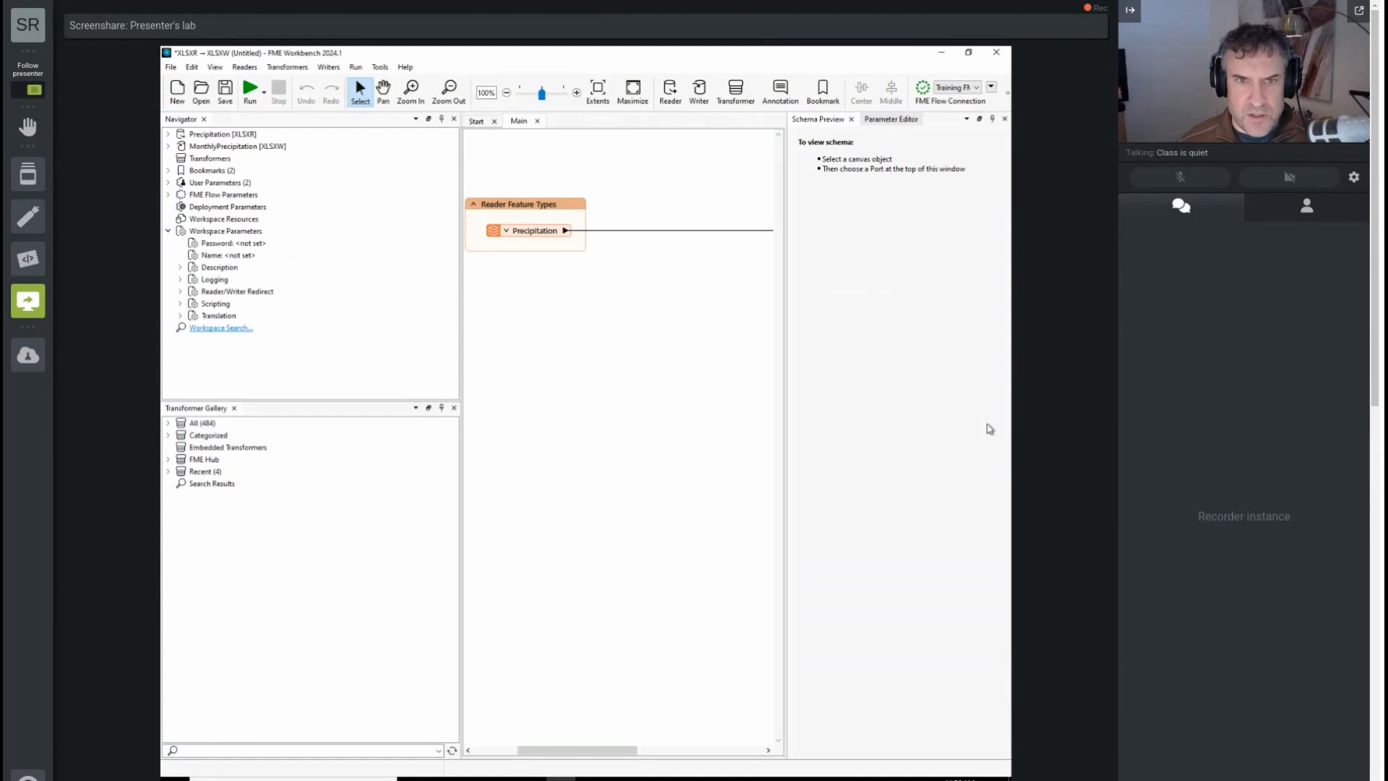
Step: Save the workspace under its suggested file name in C:\FMEData\Resources\FMEAccelerator
click(226, 92)
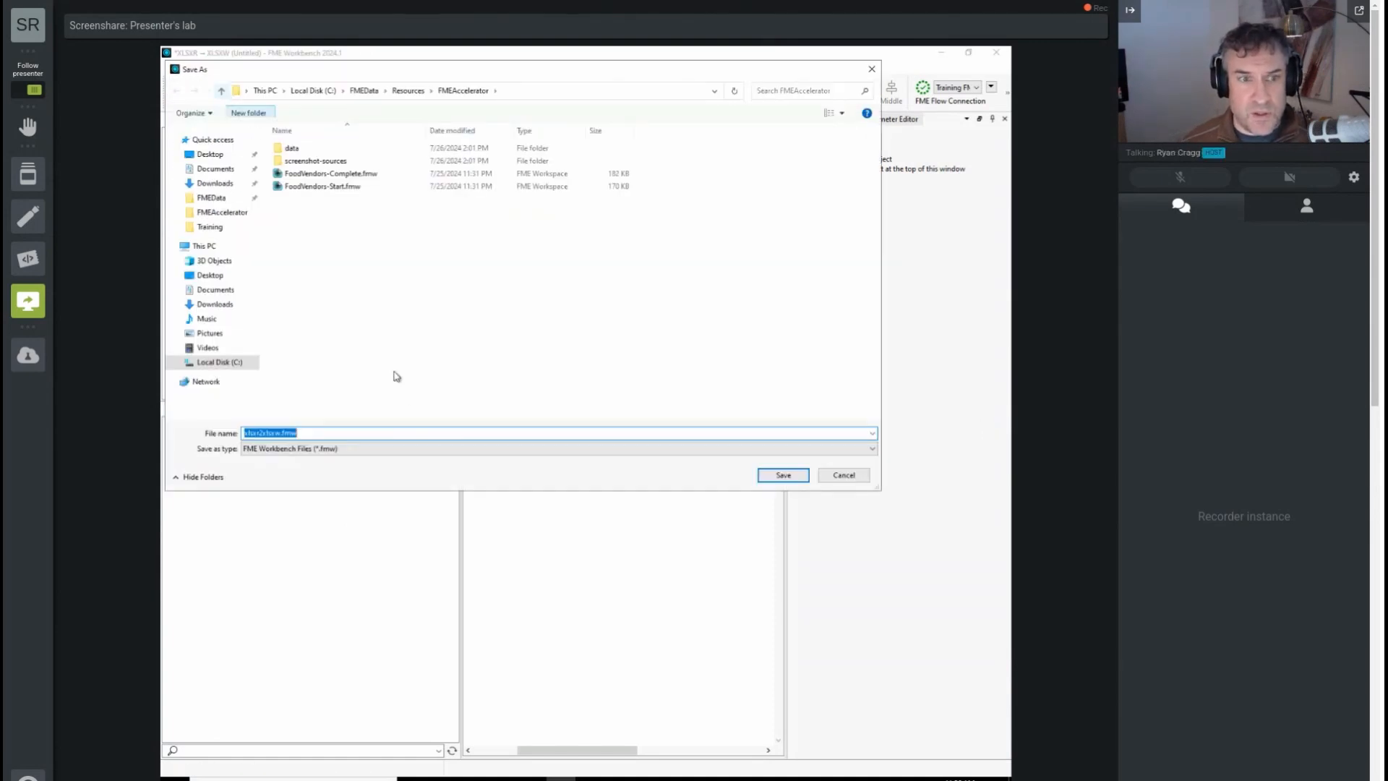
click(779, 475)
Step: Narrow the Navigator area to widen the canvas and expand the attributes of the Precipitation reader feature type
drag(609, 752, 578, 751)
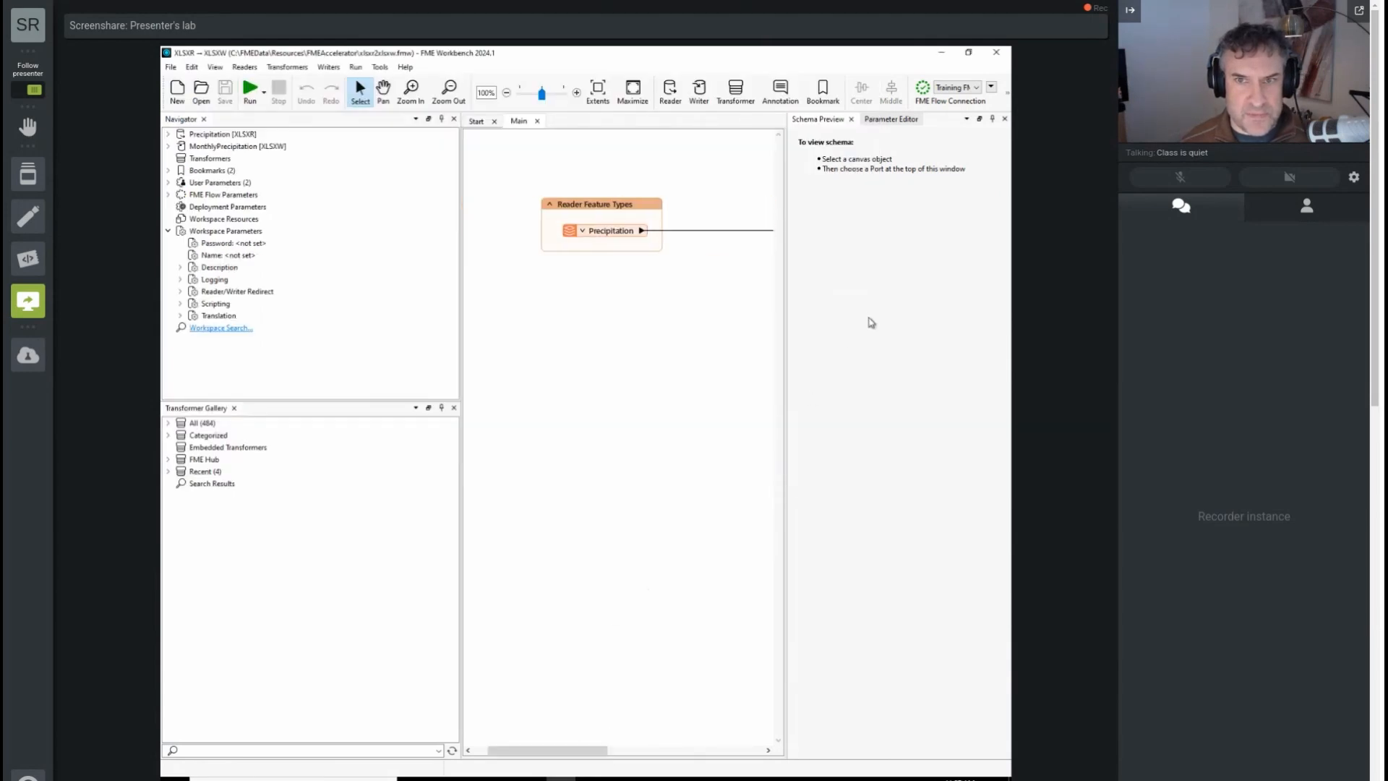
drag(460, 325, 322, 326)
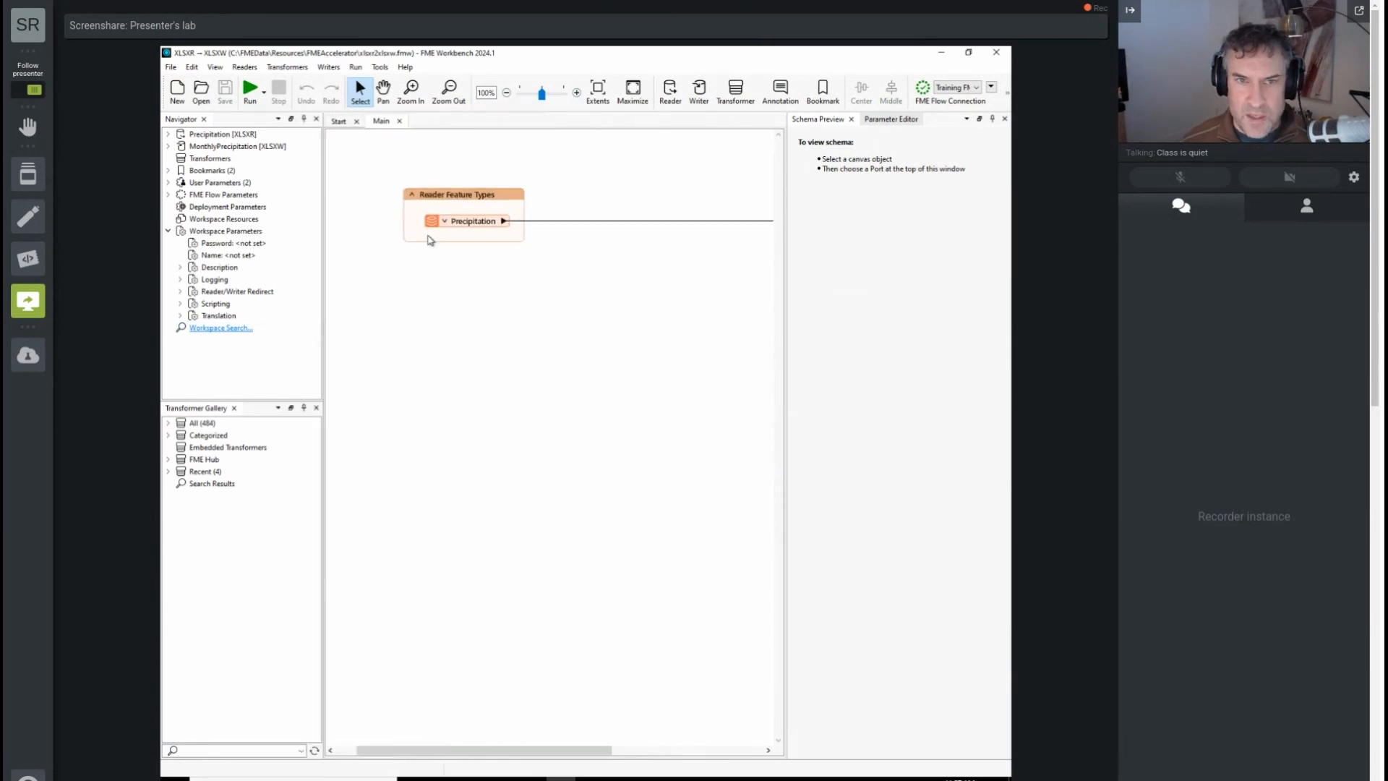
click(446, 222)
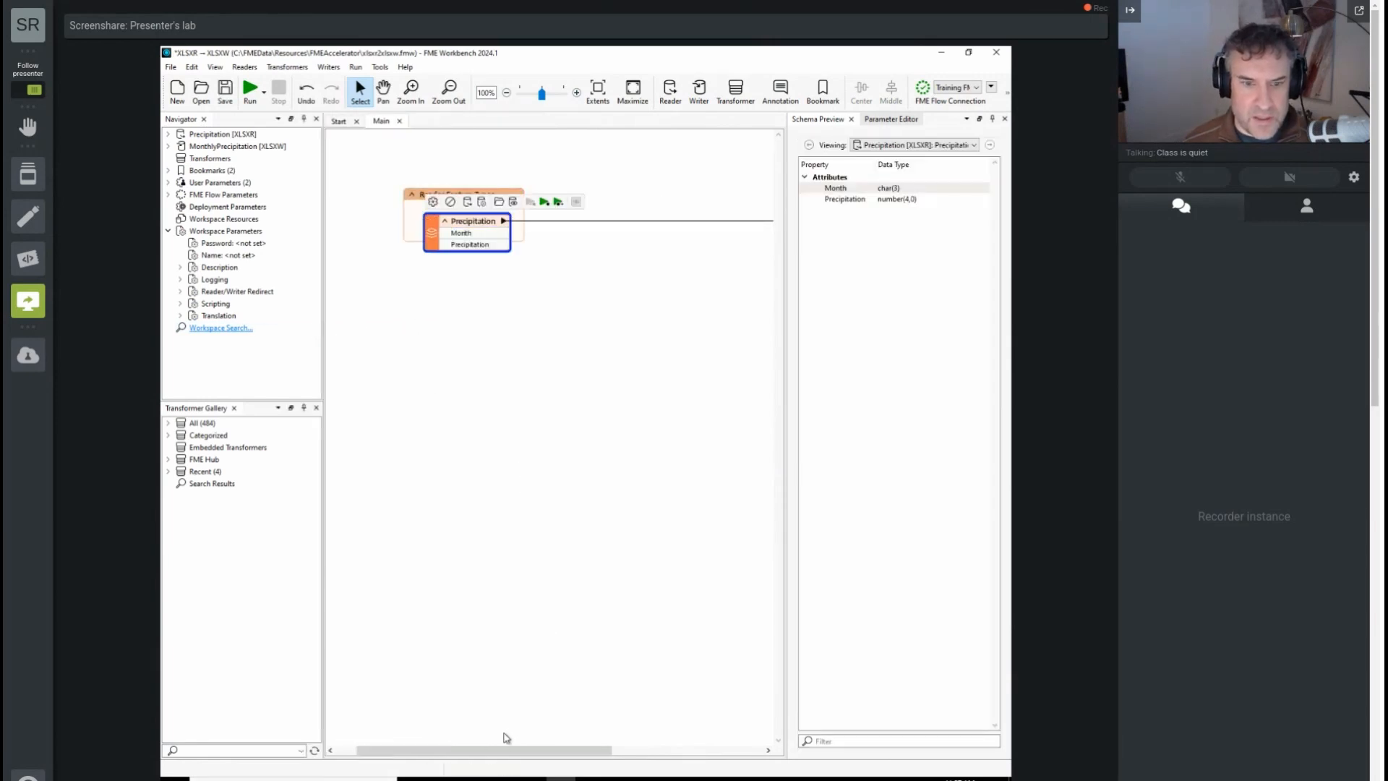
drag(506, 751, 567, 752)
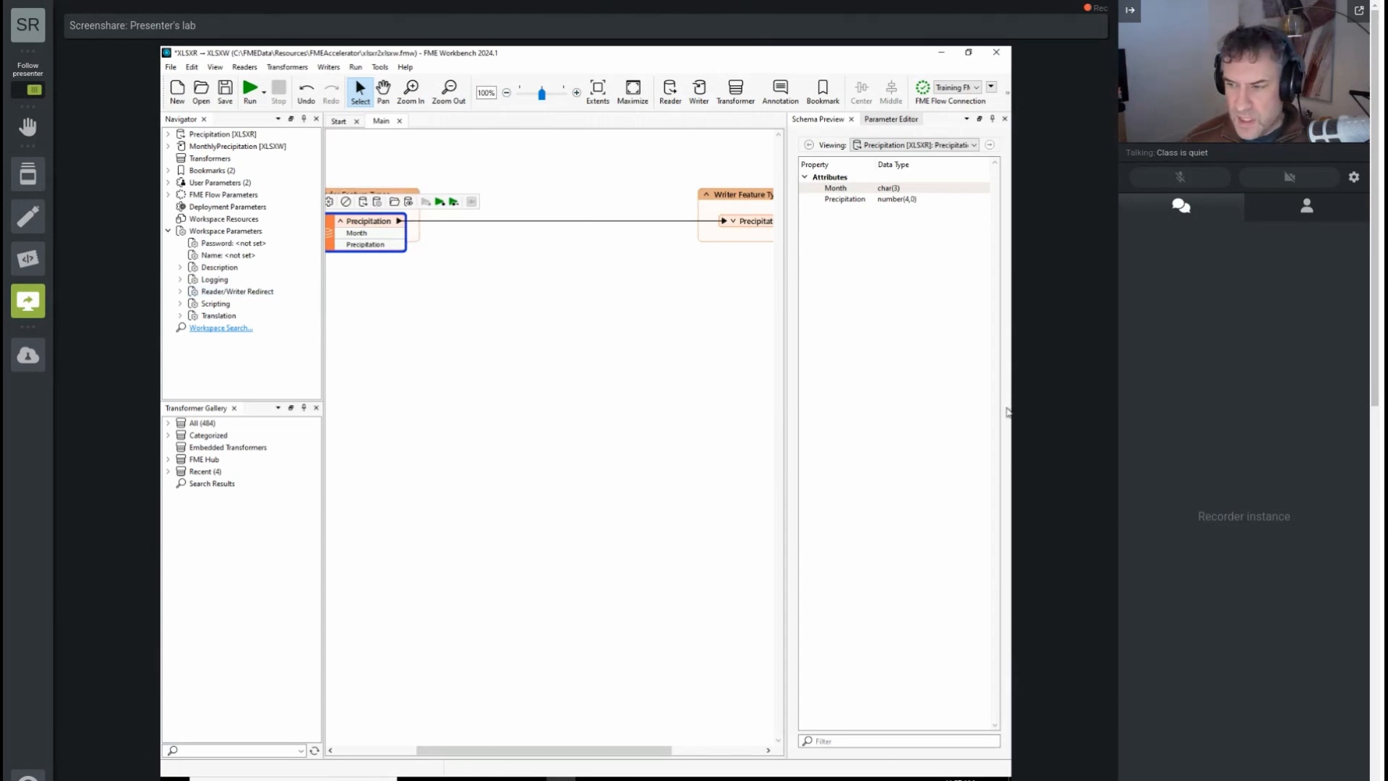
Step: Insert an AttributeManager on the connection between the Precipitation reader feature type and the writer feature type
click(545, 220)
text(manager)
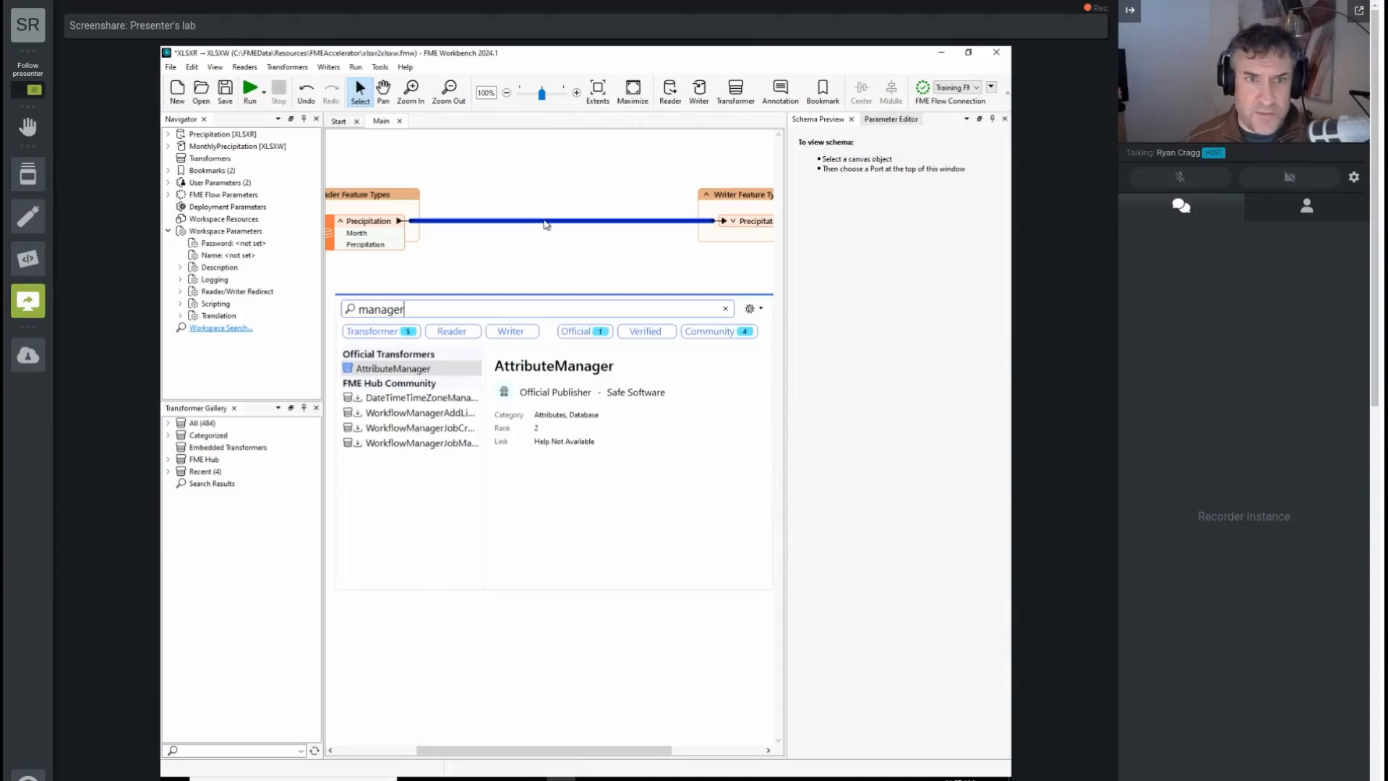
key(Return)
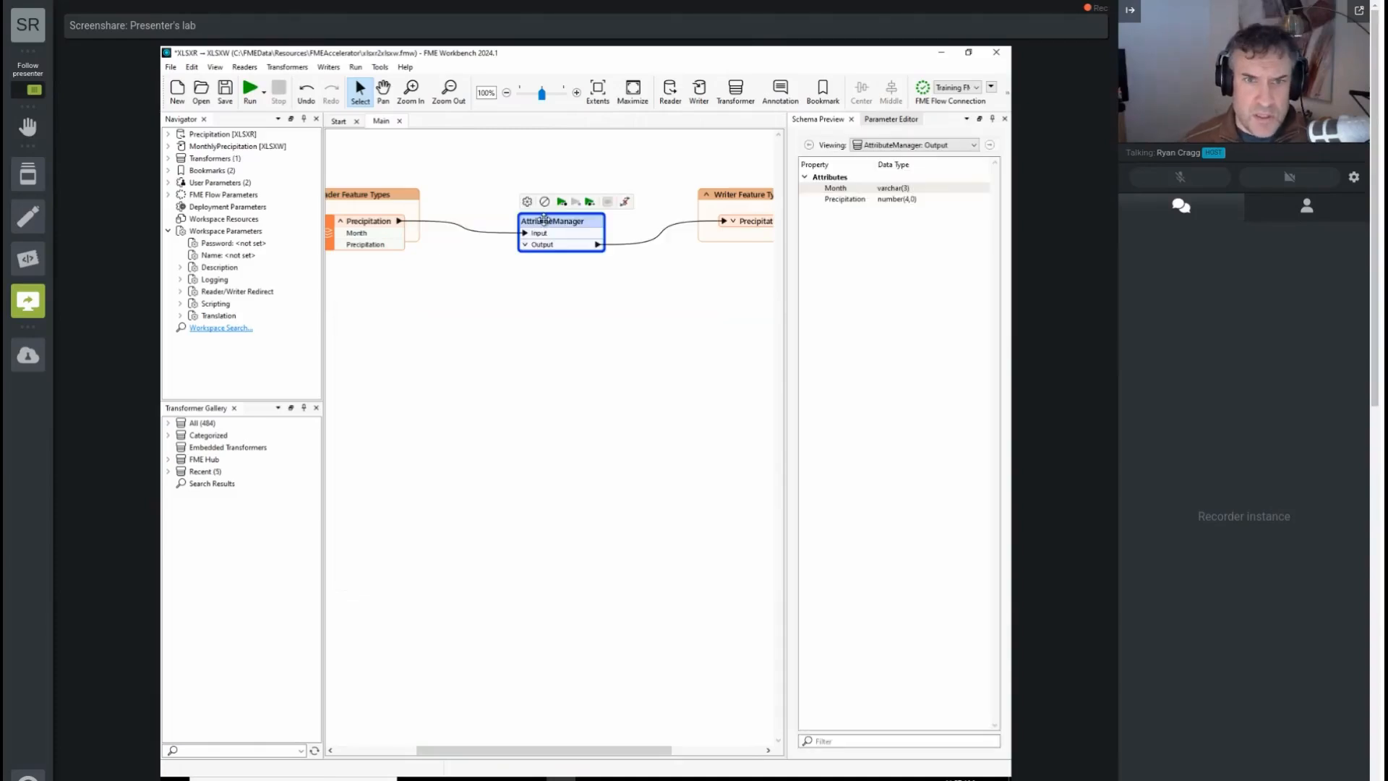
Step: Enable adjacent feature attributes in the AttributeManager's advanced attribute value handling and set the number of prior features to 1
double_click(545, 221)
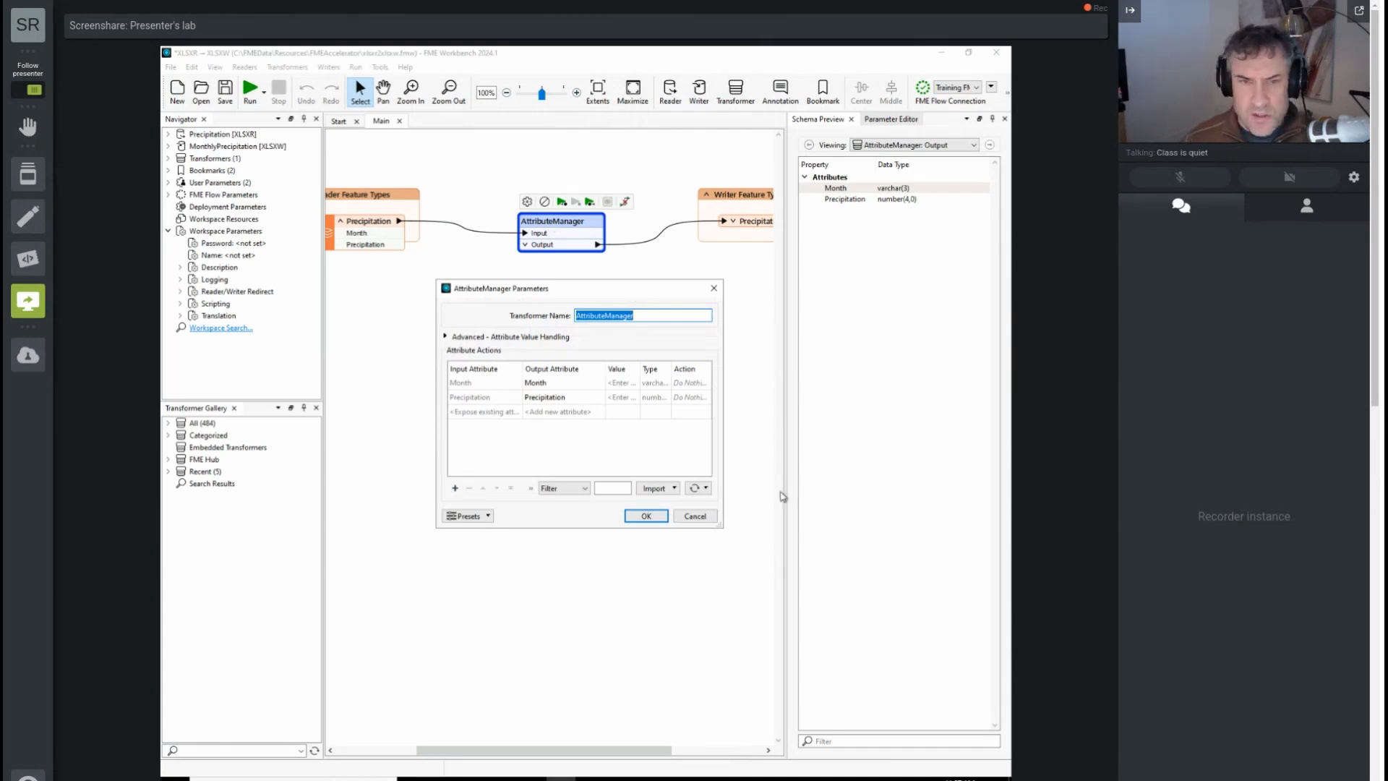
click(627, 399)
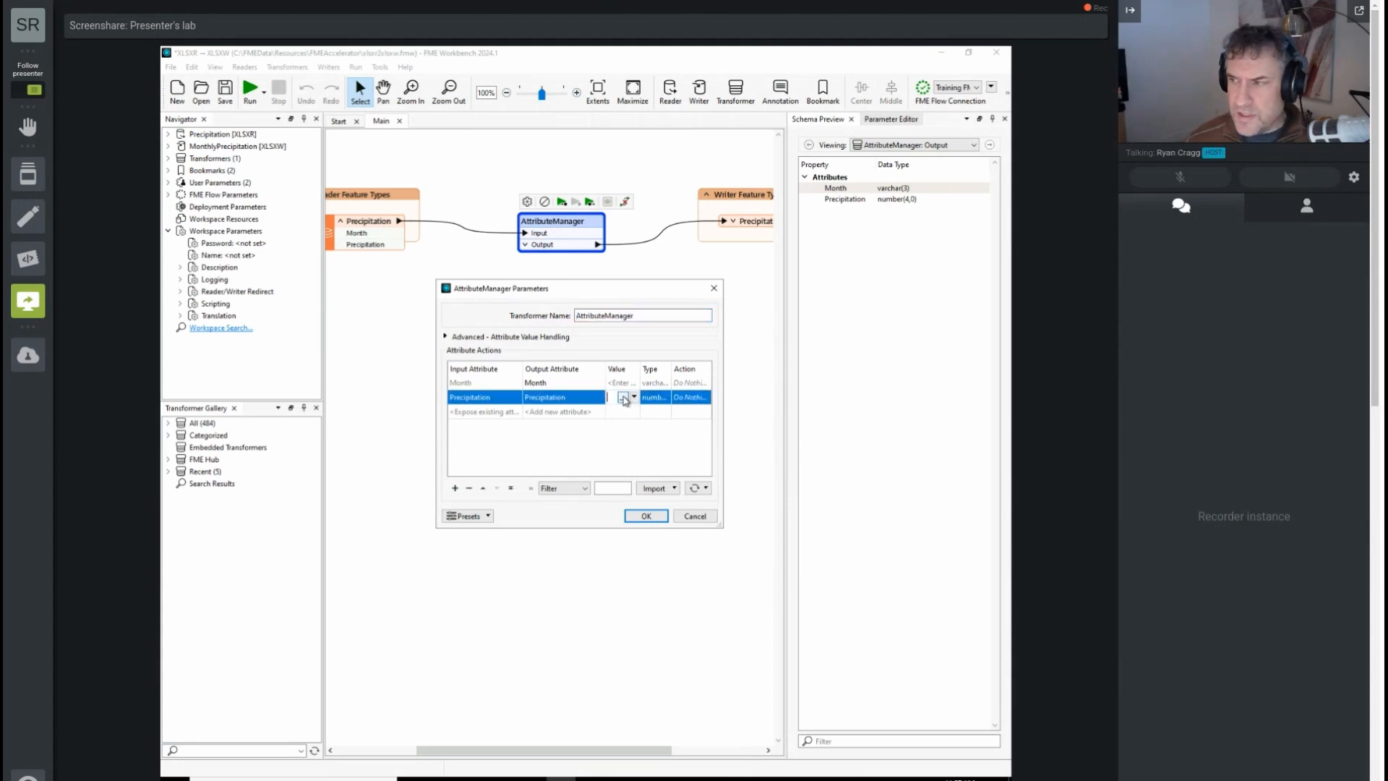
click(634, 397)
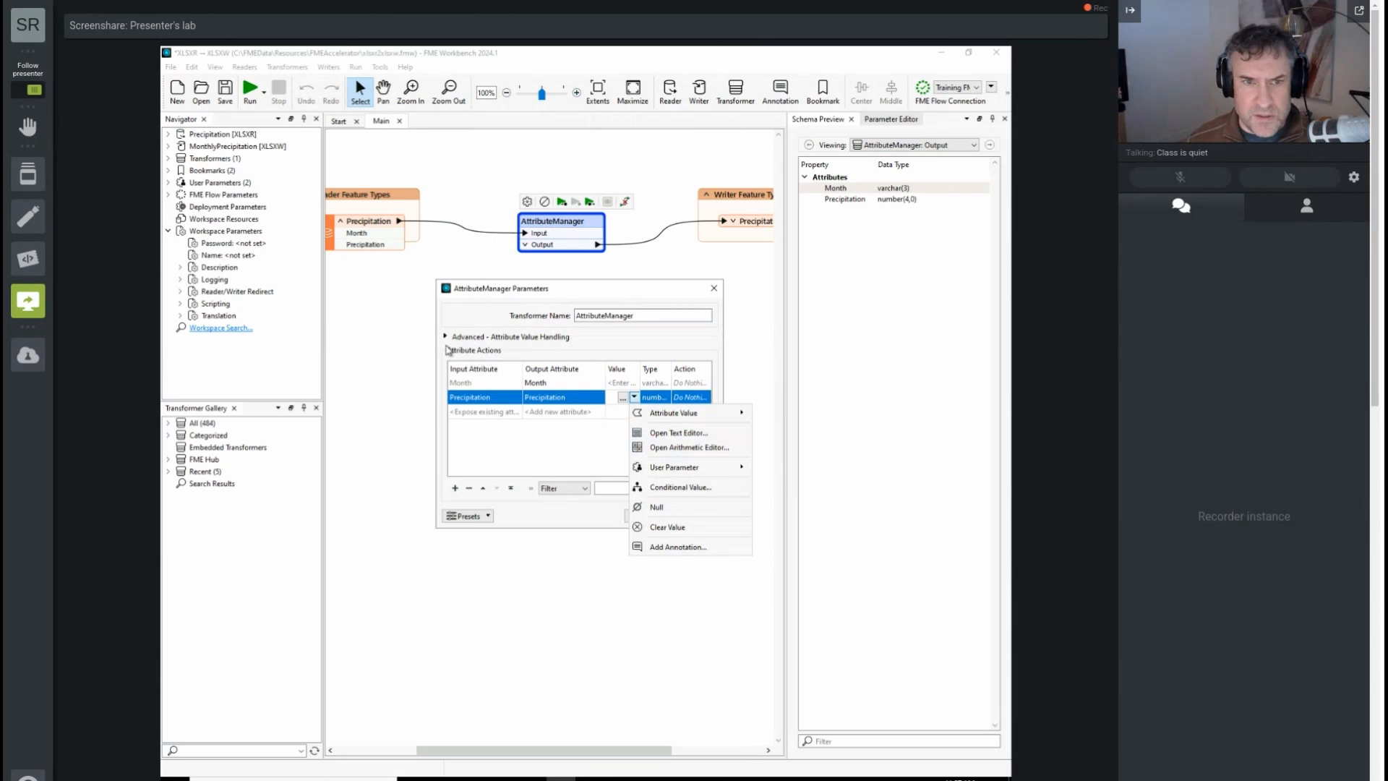
click(461, 338)
click(461, 388)
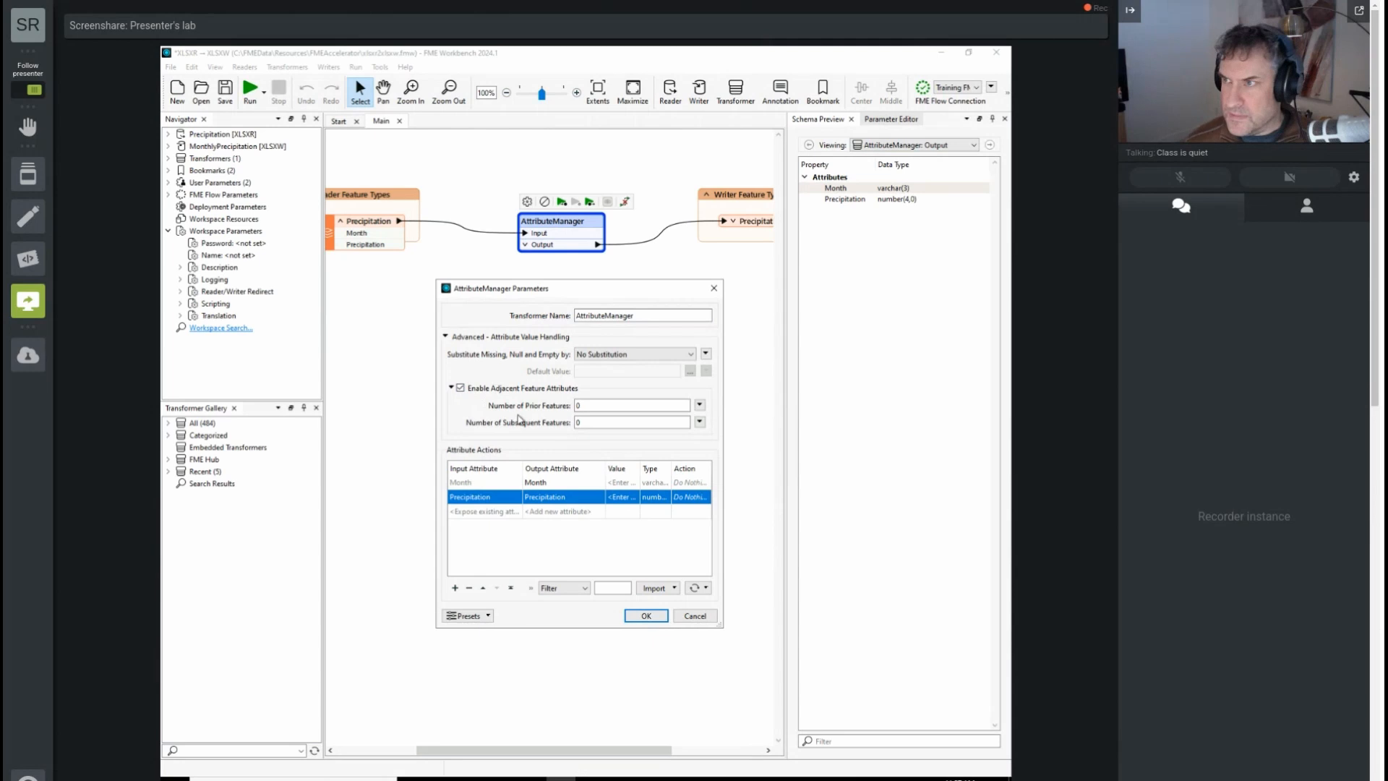
double_click(596, 405)
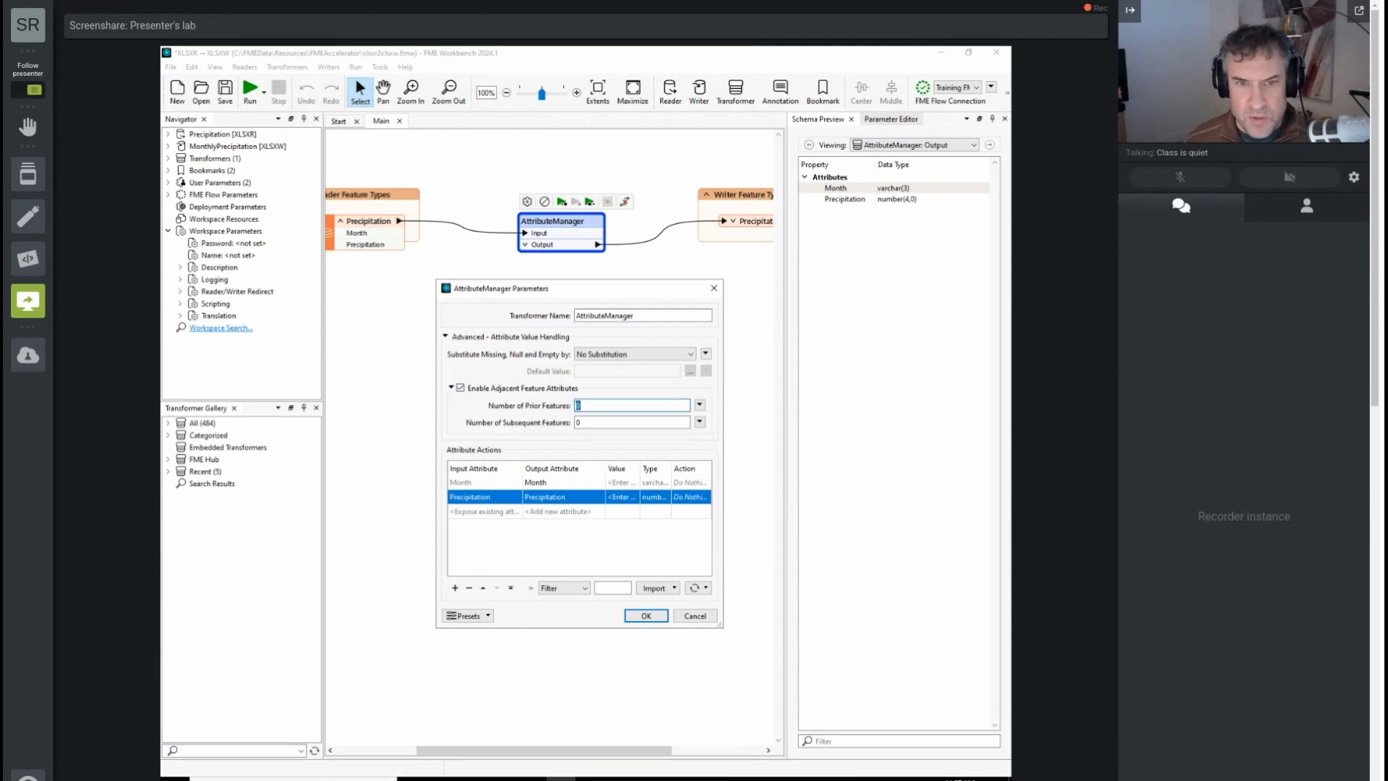
text(1)
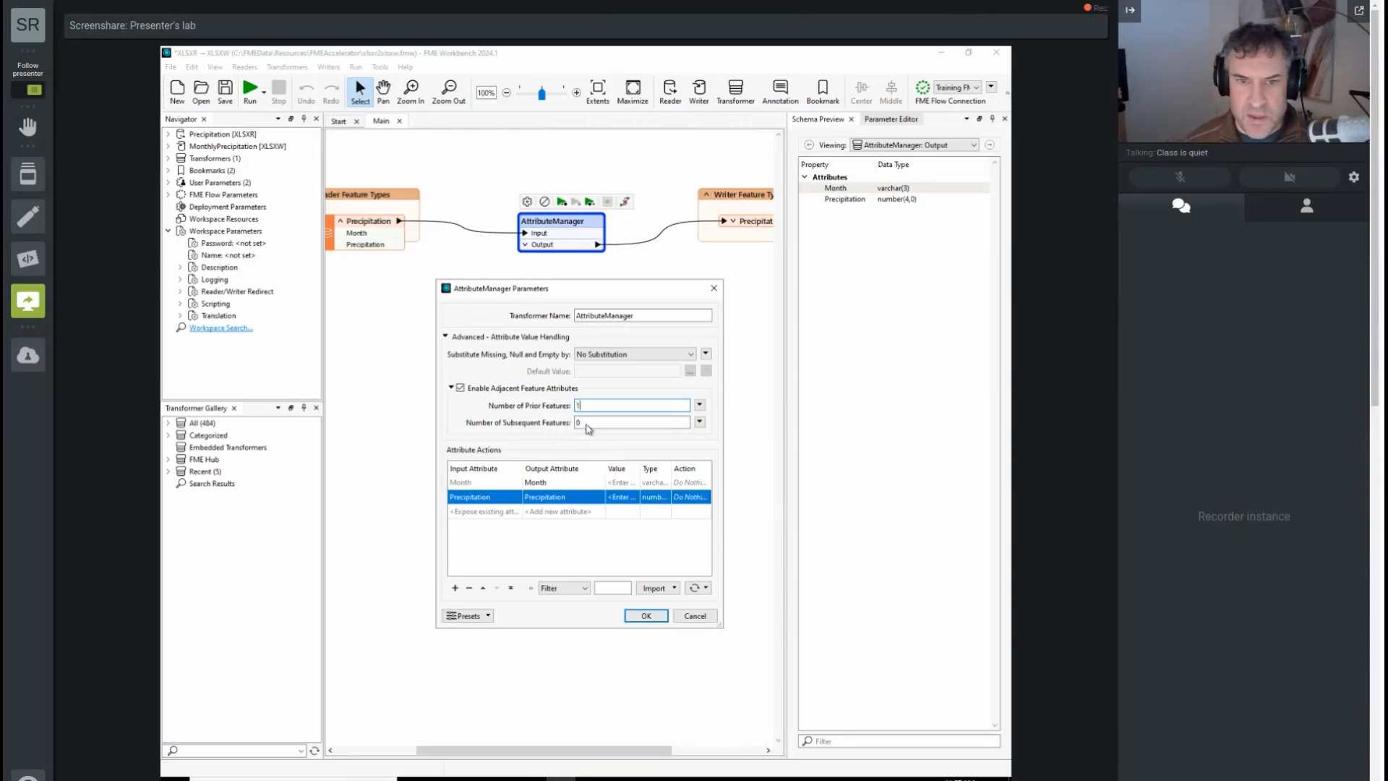
Step: Set the AttributeManager to substitute missing, null and empty values with a default value of 0
click(634, 499)
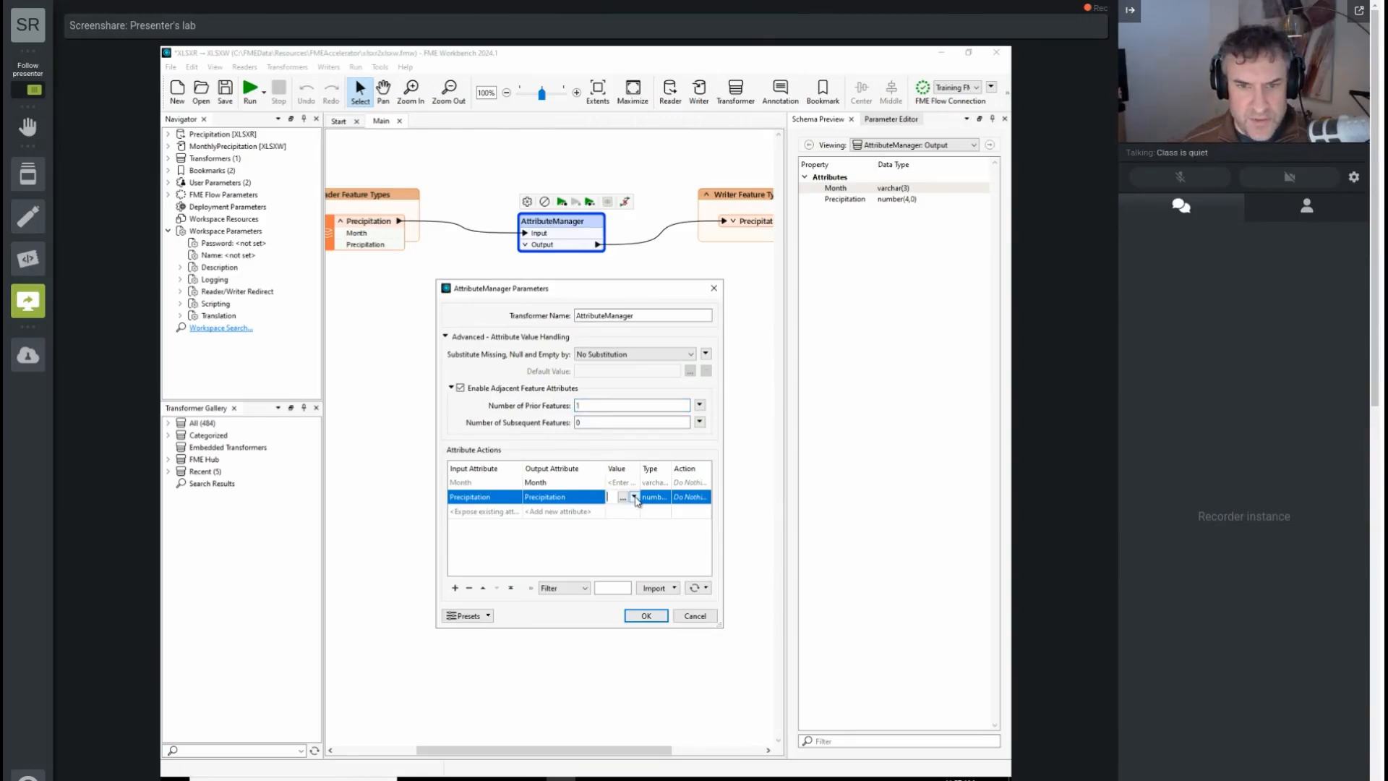
click(634, 497)
click(634, 497)
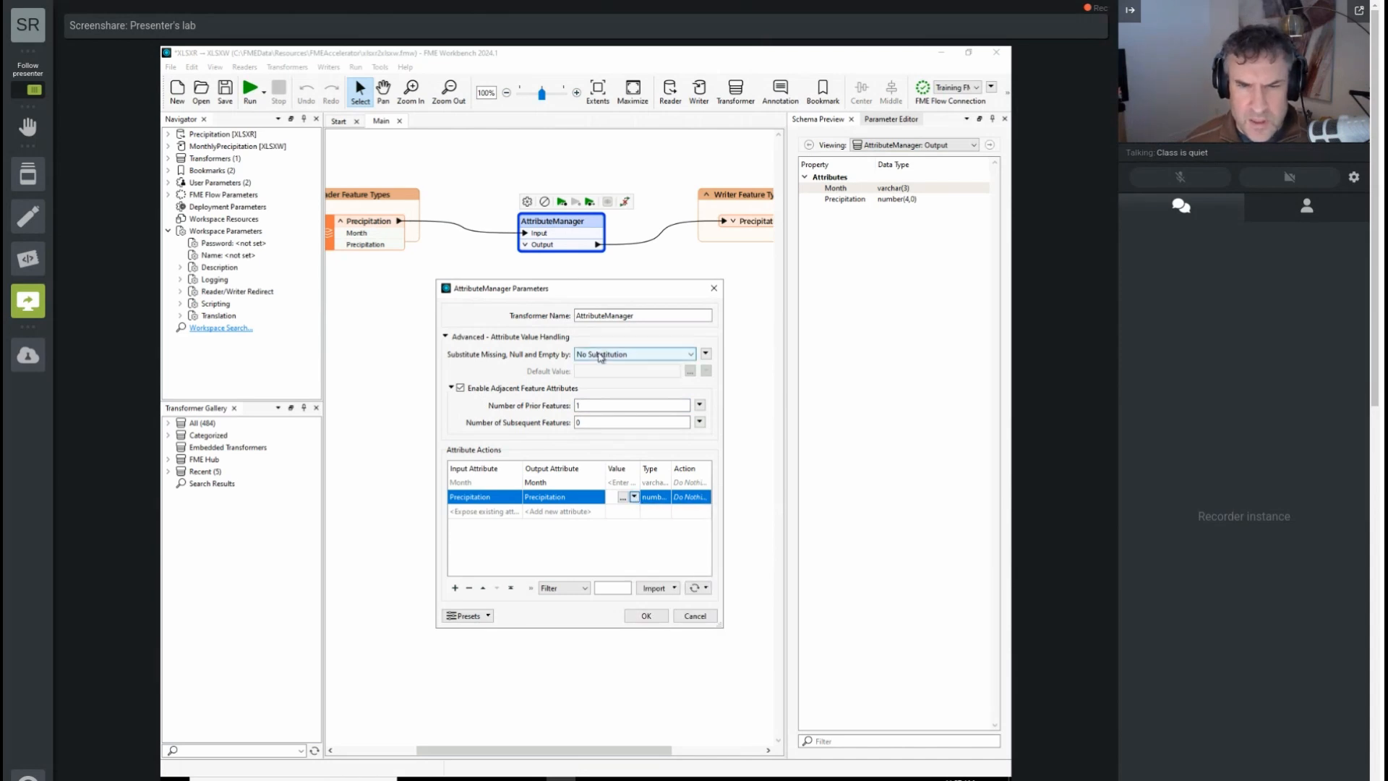
click(600, 354)
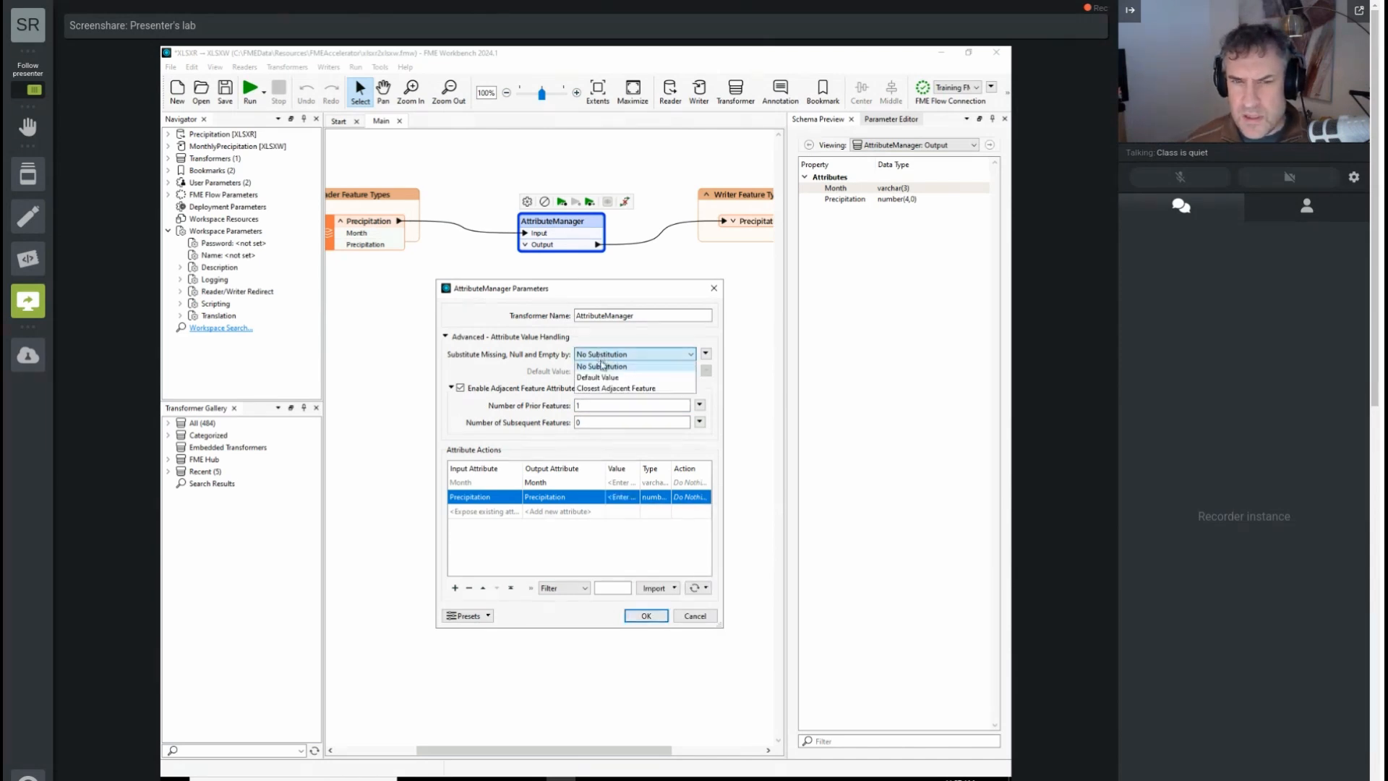
click(605, 374)
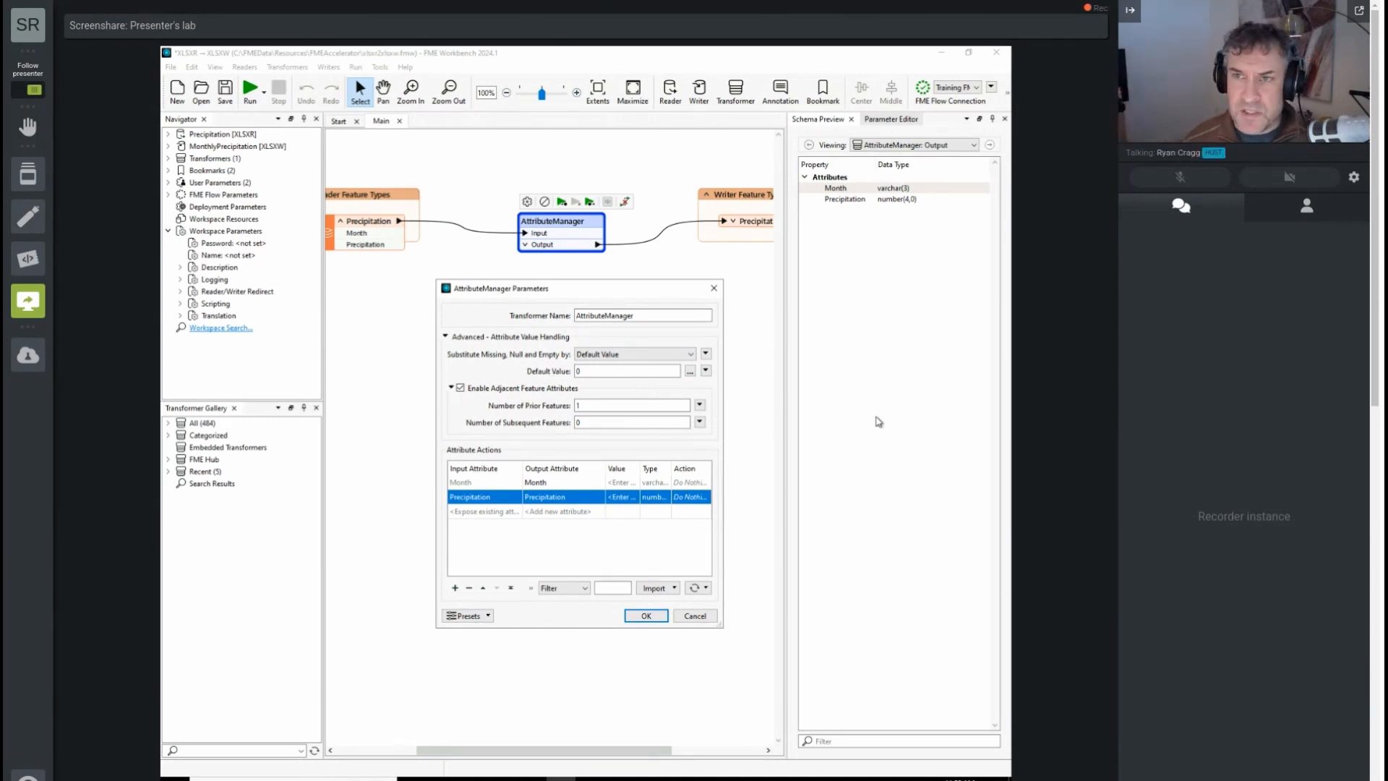
click(632, 499)
click(634, 501)
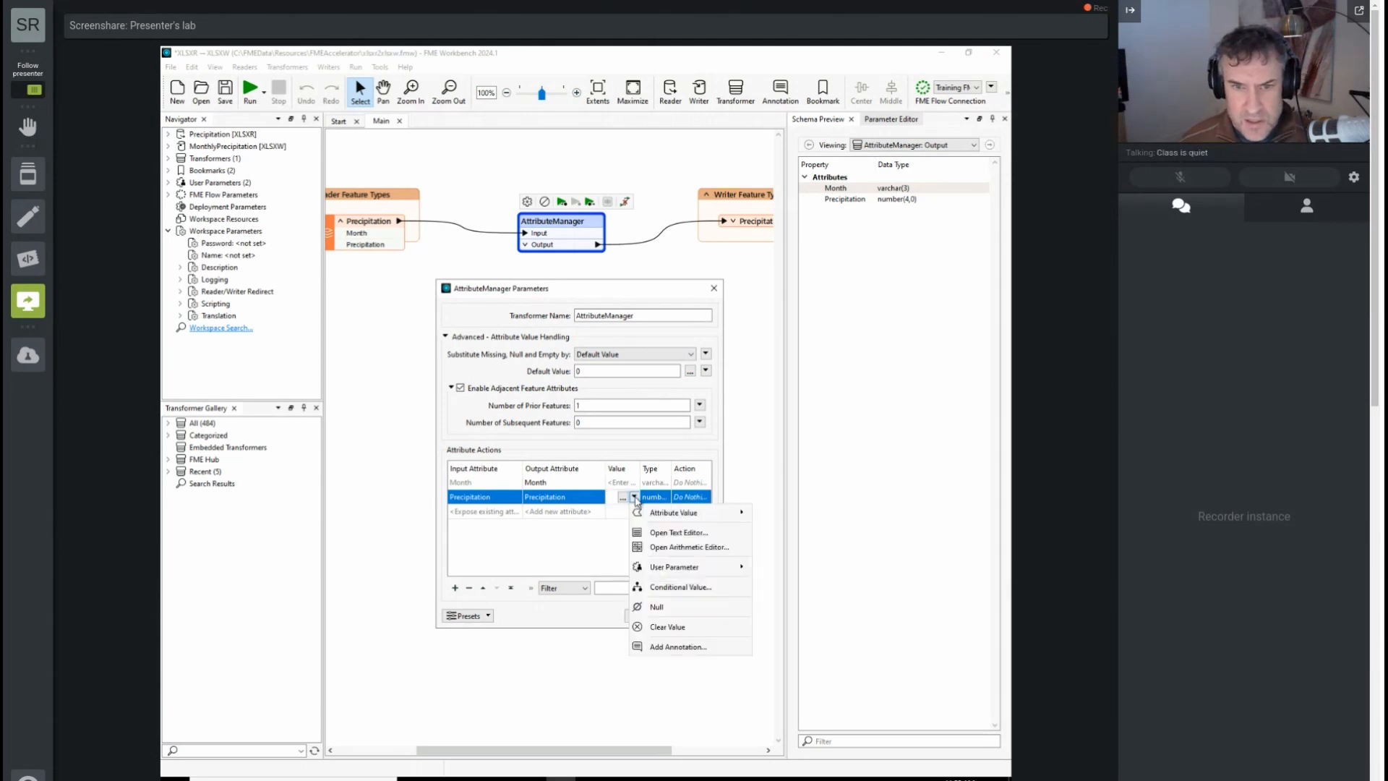
click(672, 548)
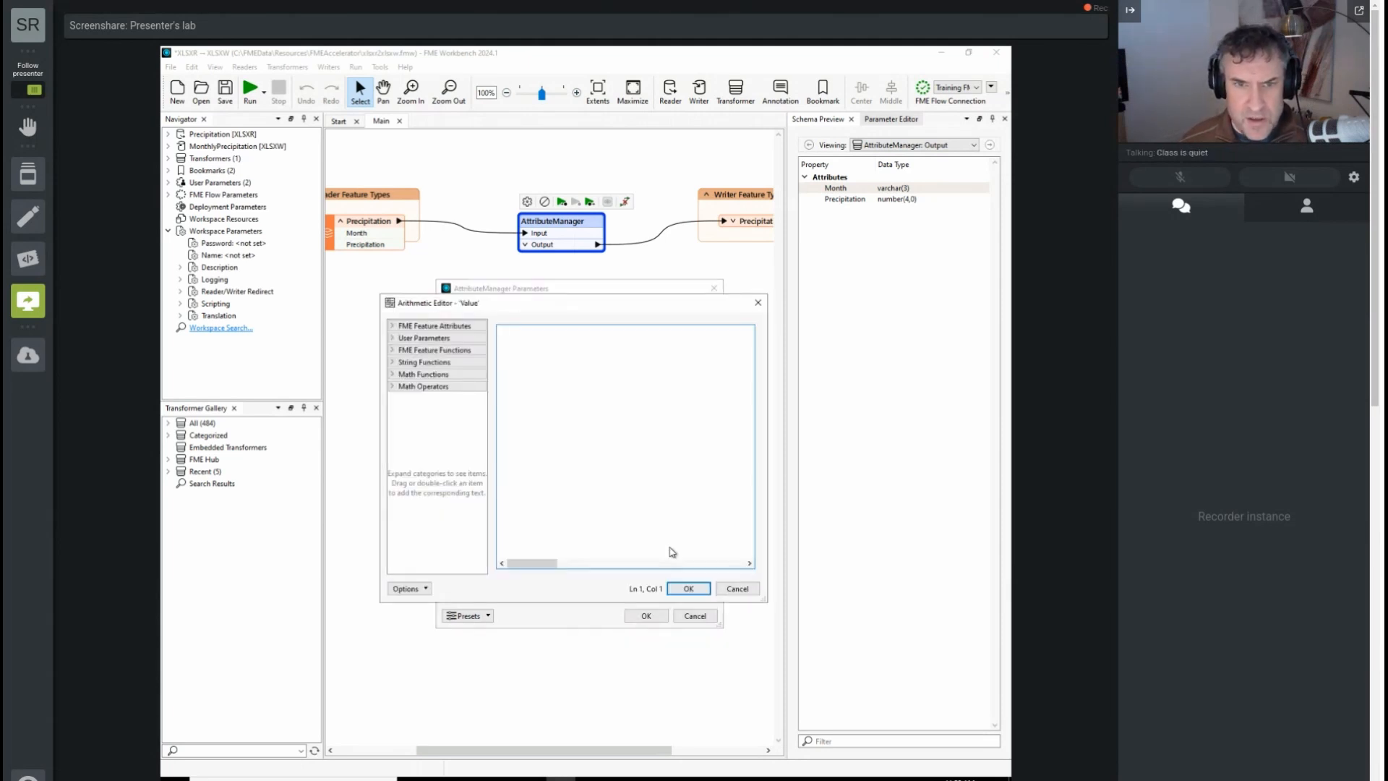
click(403, 327)
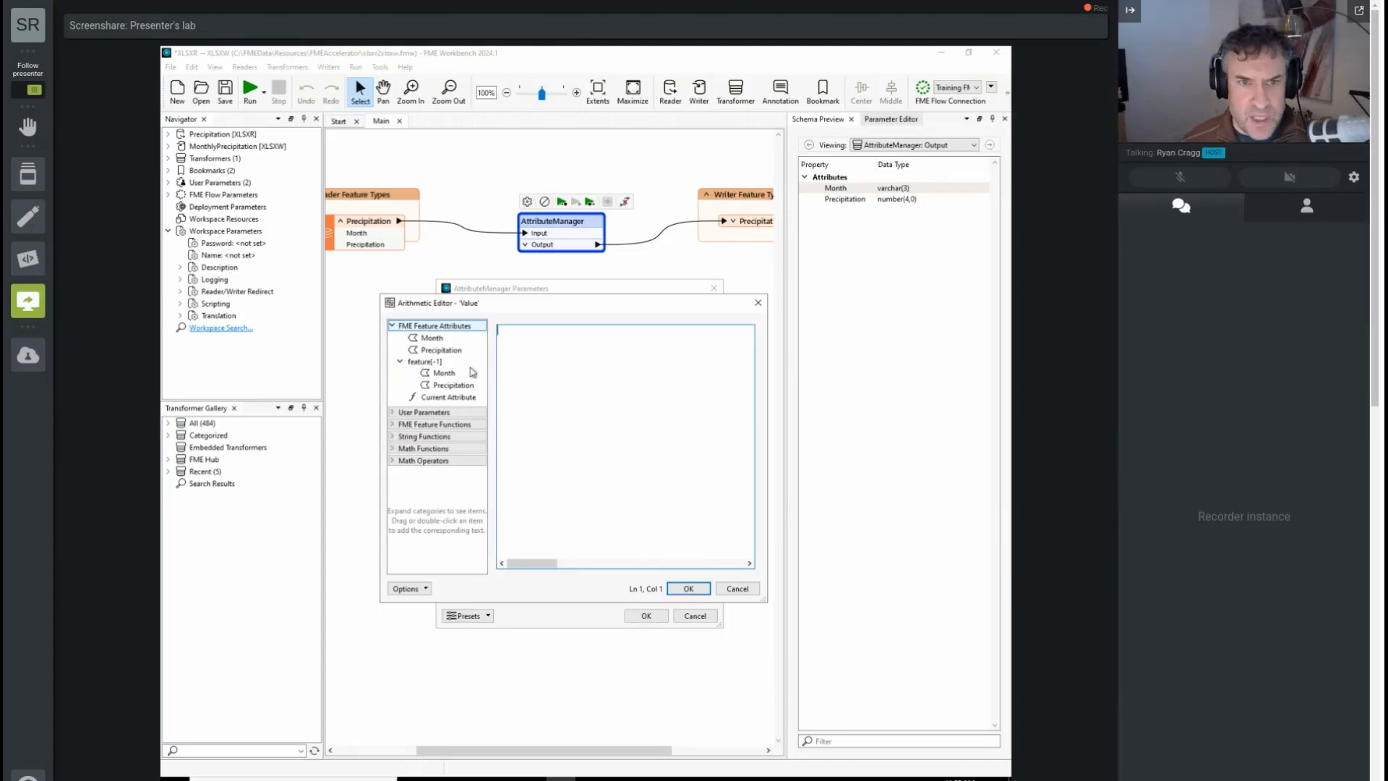
double_click(441, 349)
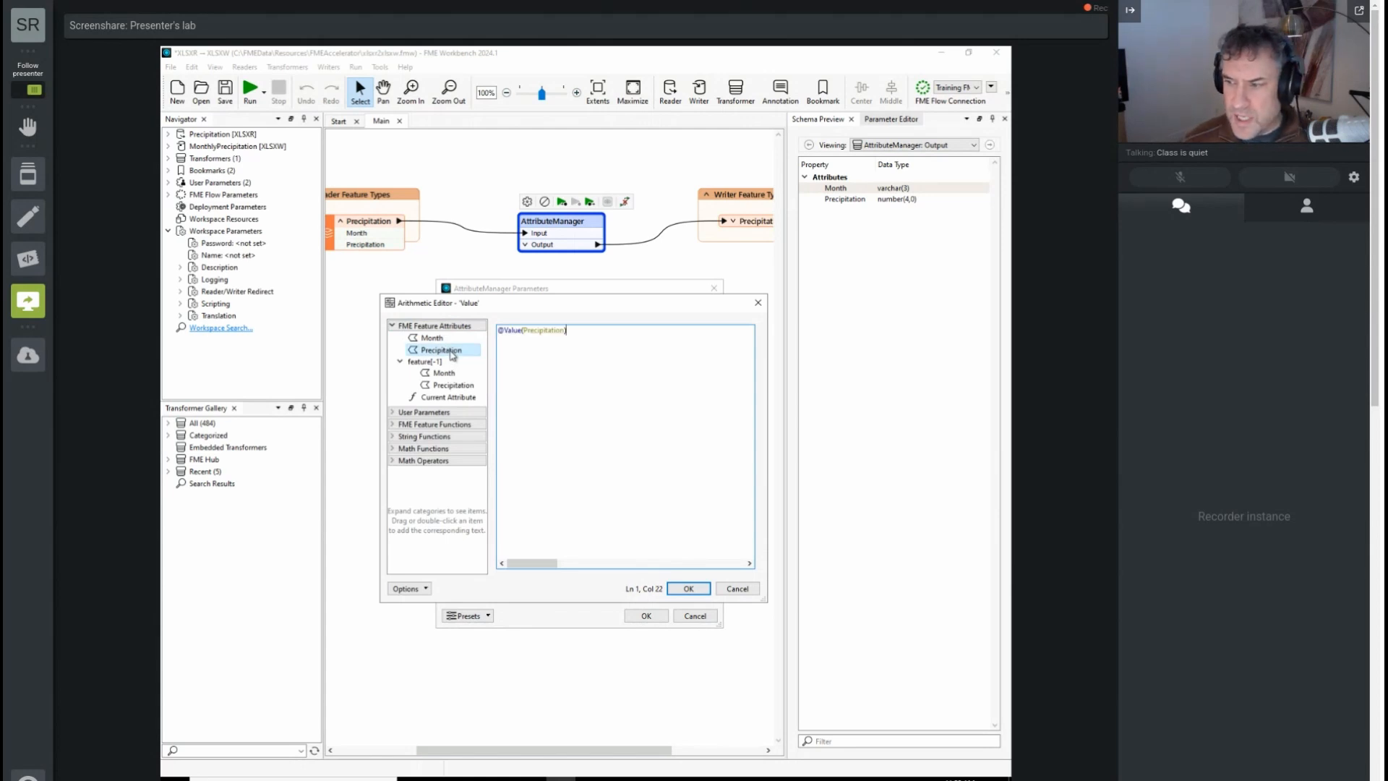
text(-)
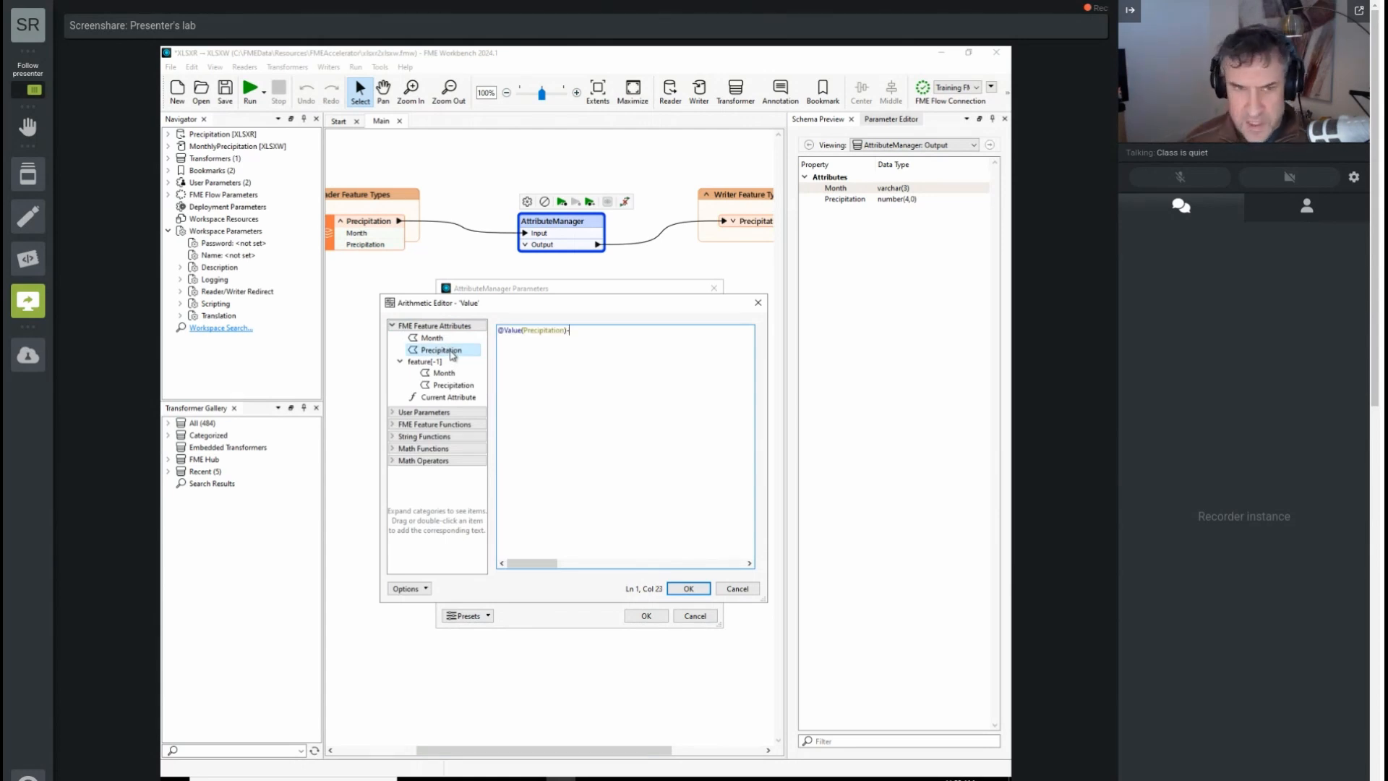
double_click(454, 385)
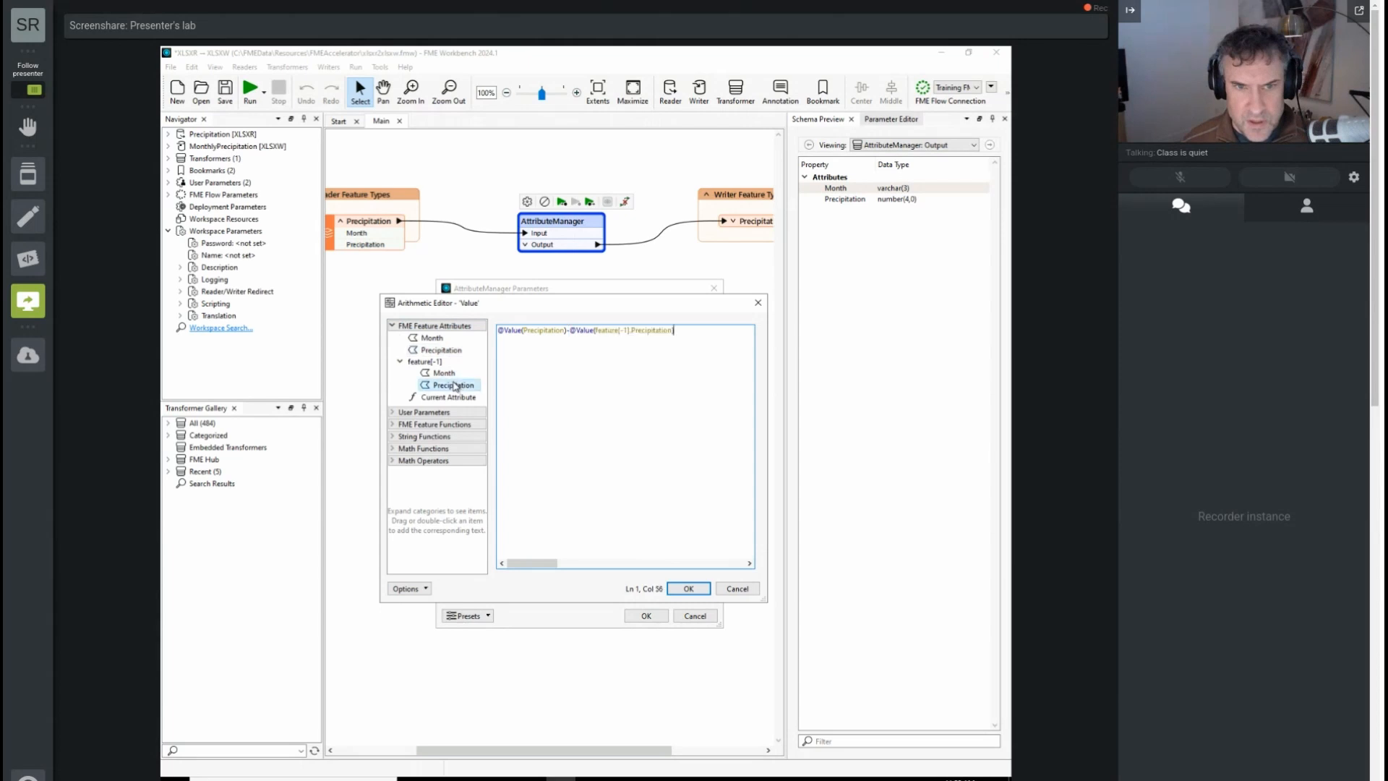
click(689, 590)
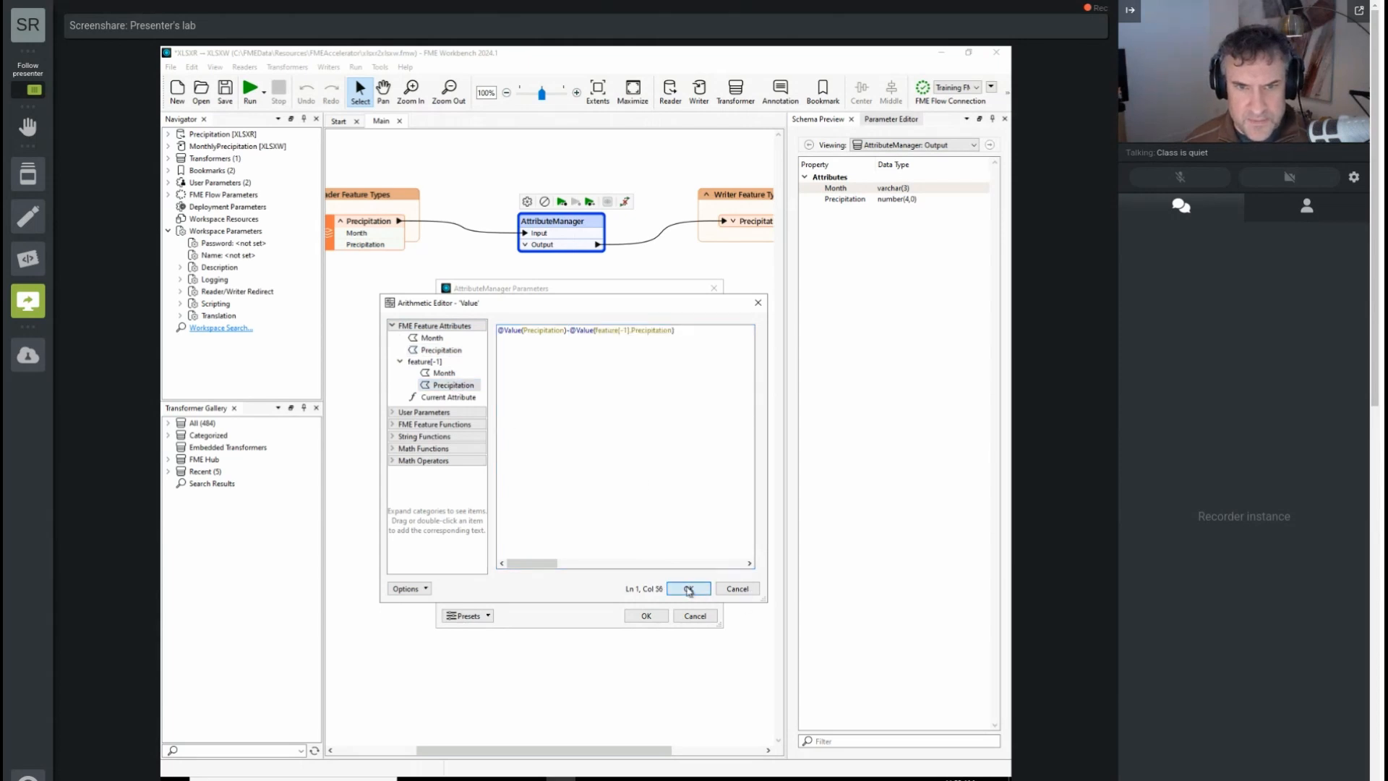
click(650, 616)
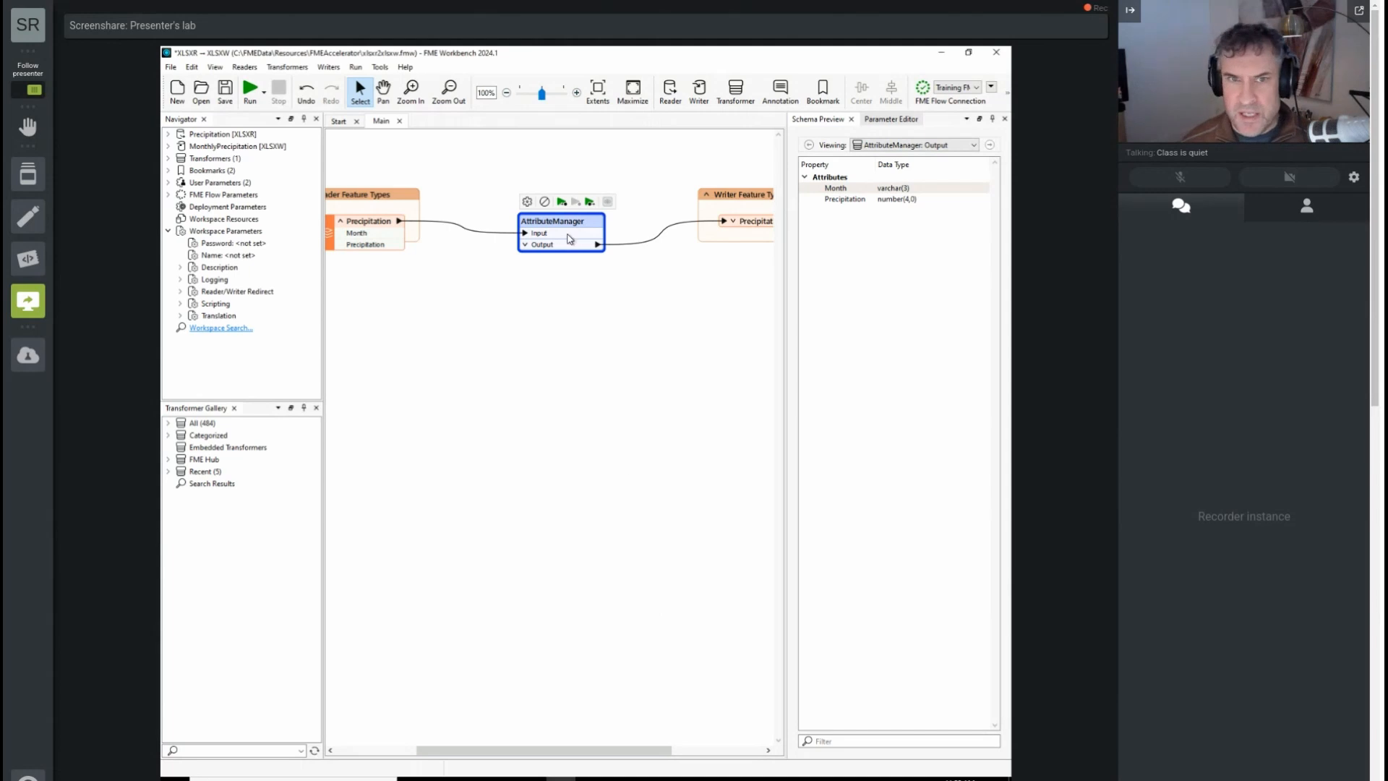
Step: Run the workspace to the AttributeManager and examine its cached output in an enlarged preview table
click(561, 201)
click(664, 459)
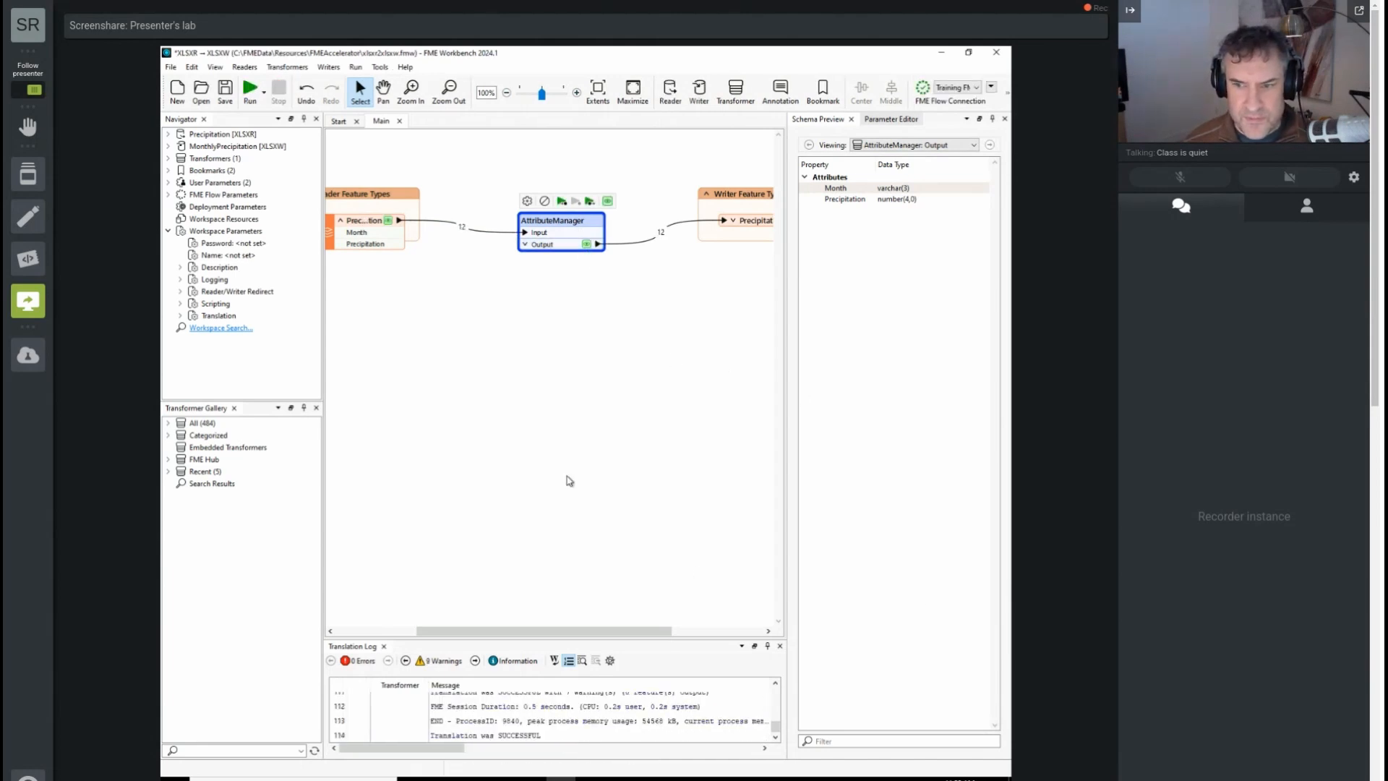
click(586, 245)
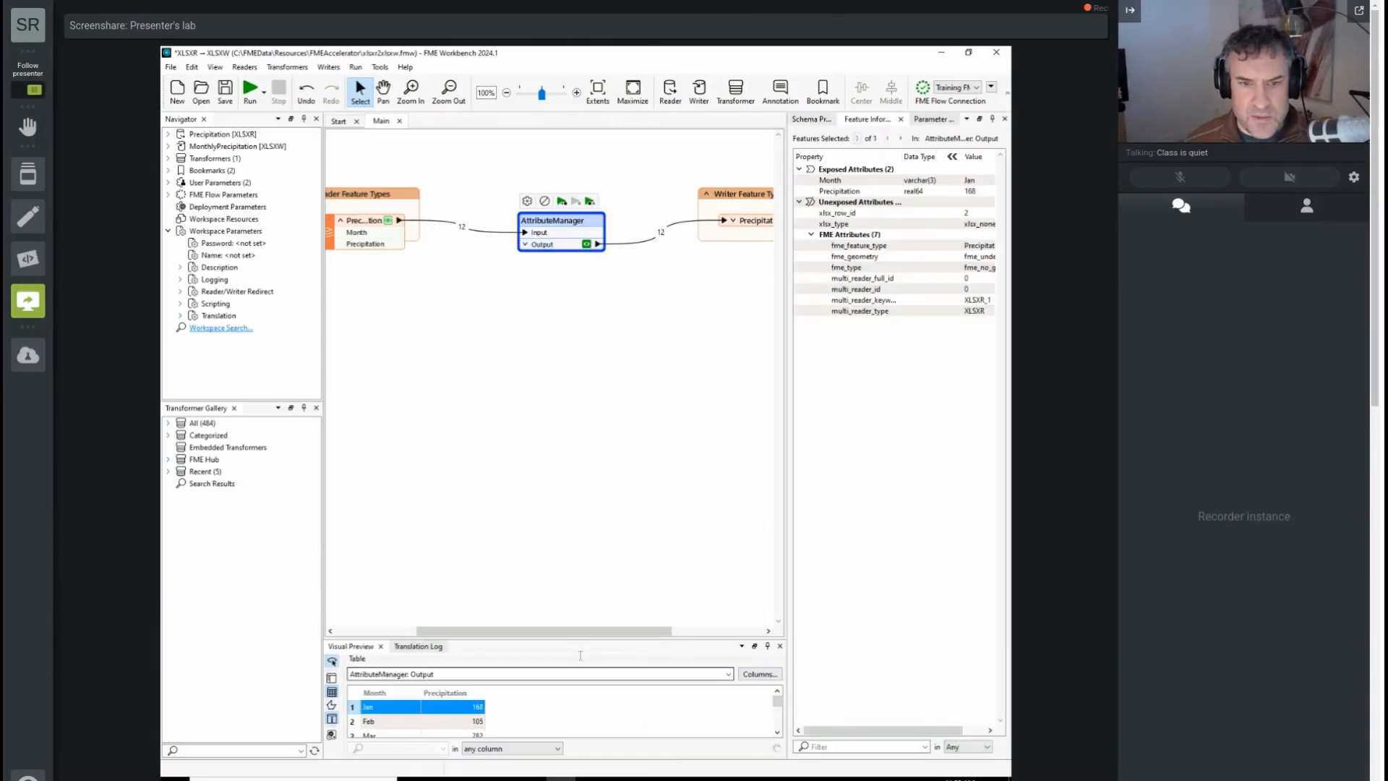
drag(582, 640, 569, 400)
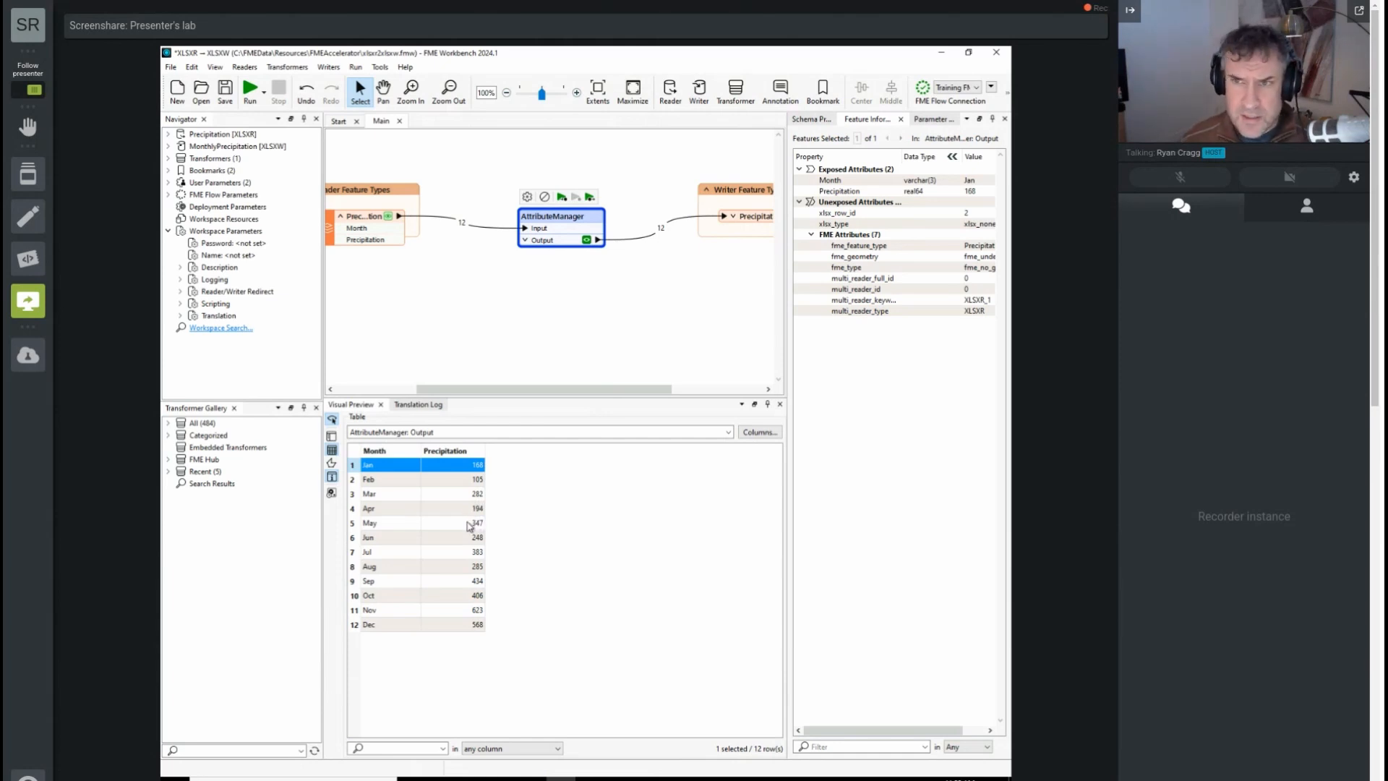
click(465, 563)
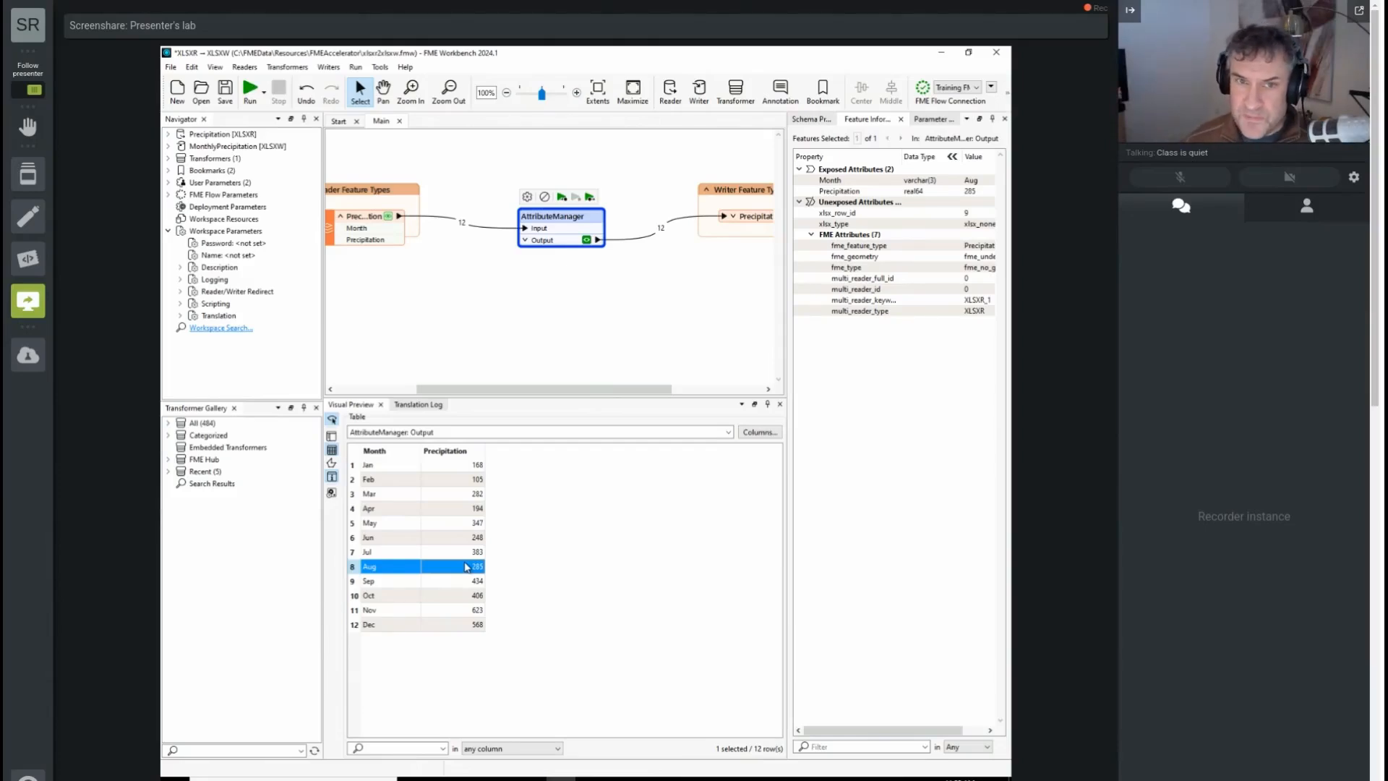
Step: Reset the Precipitation attribute's action to Do Nothing in the AttributeManager parameters
double_click(584, 219)
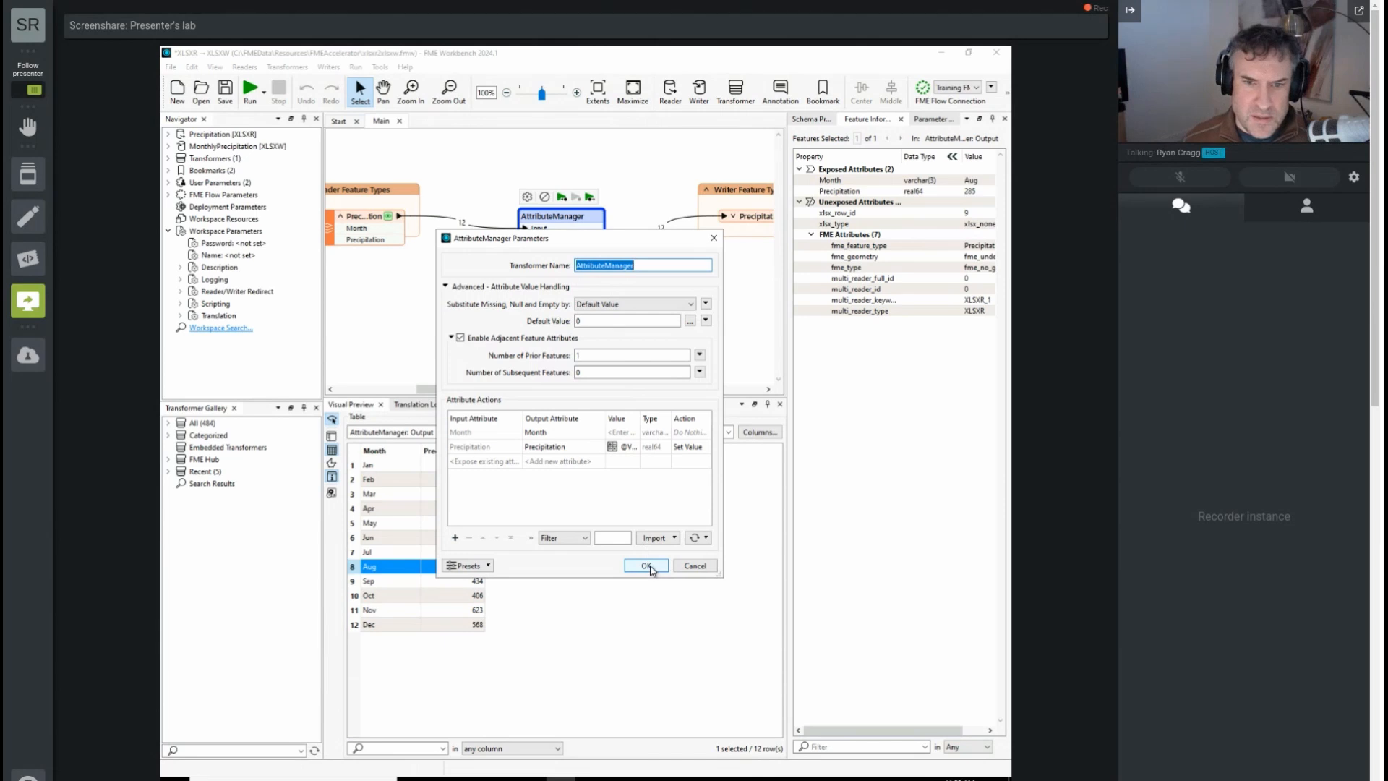
click(647, 567)
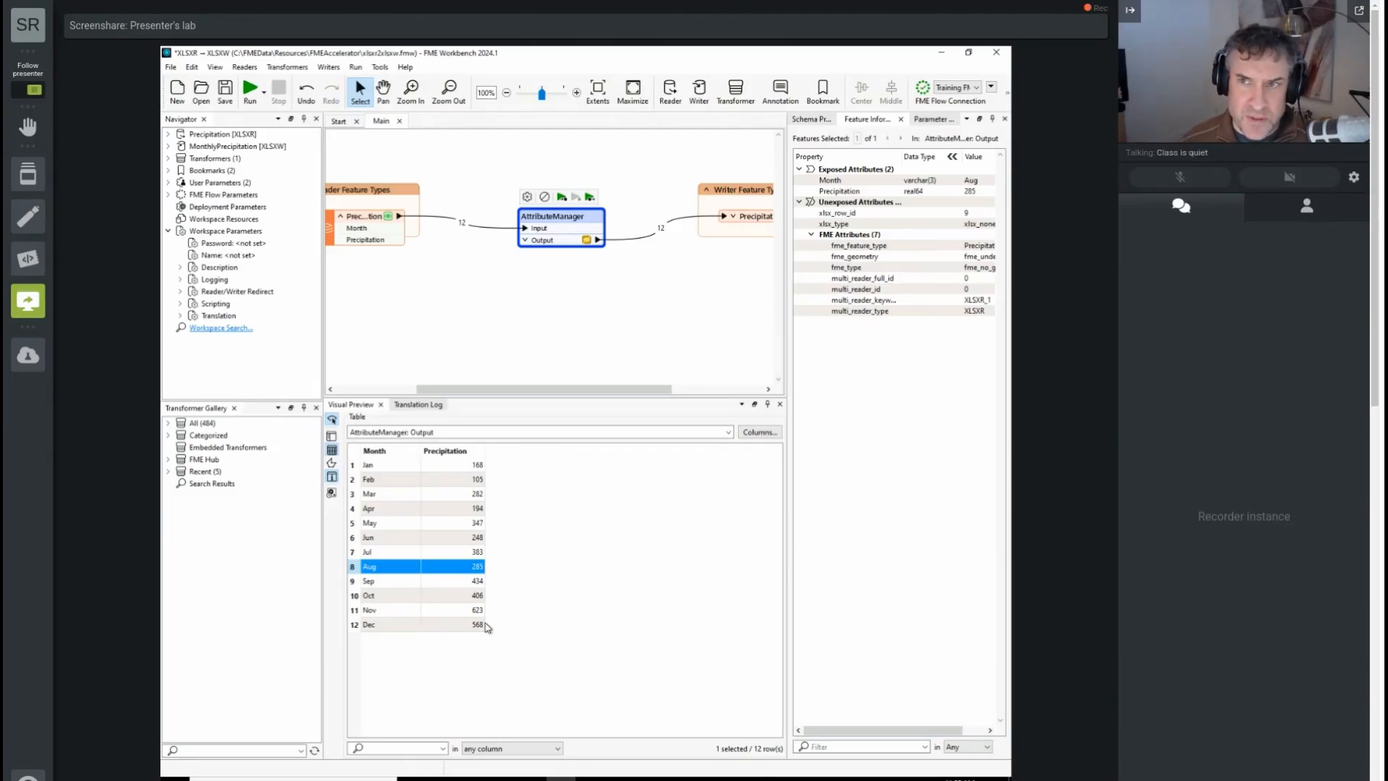
double_click(554, 219)
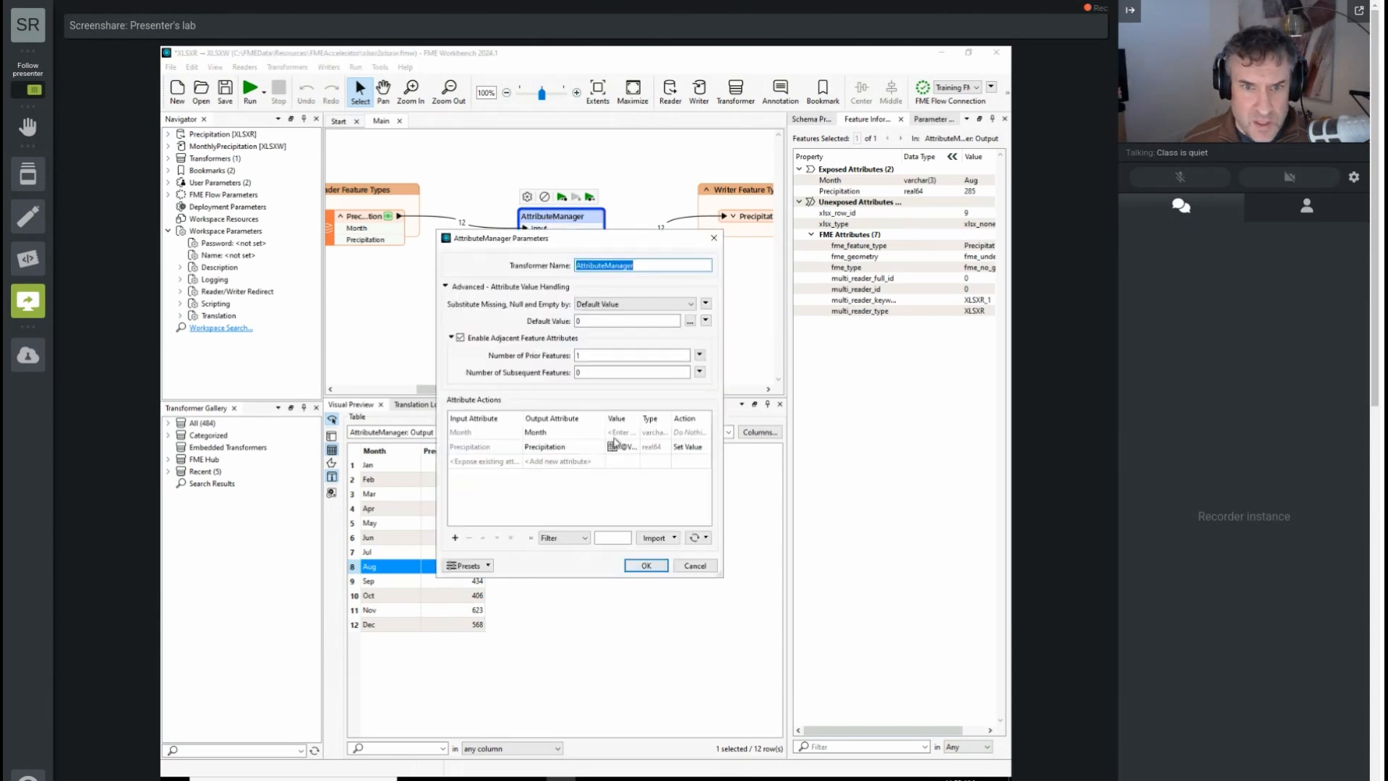
click(691, 449)
click(692, 448)
click(712, 471)
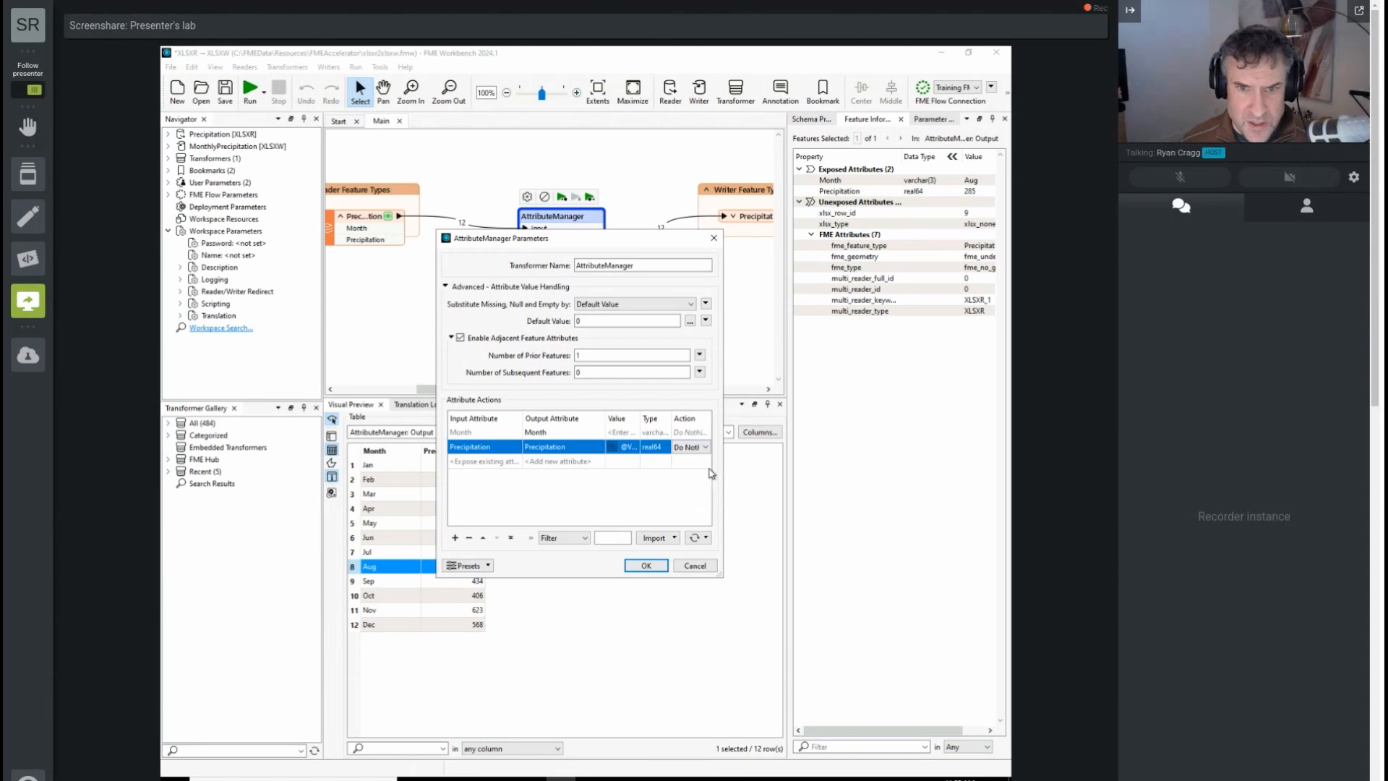
click(638, 449)
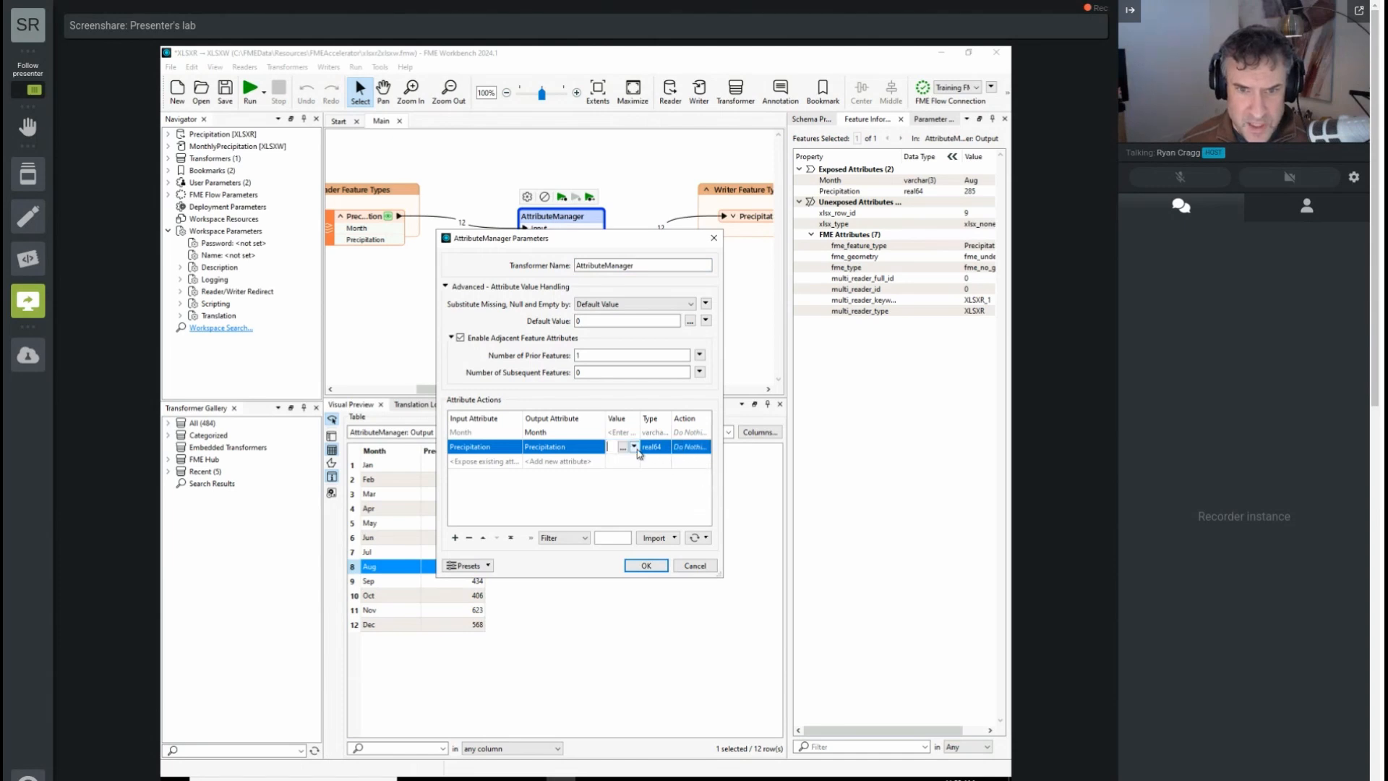
click(626, 489)
Step: Add a new output attribute named MonthlyPrecipitation to the AttributeManager
click(559, 463)
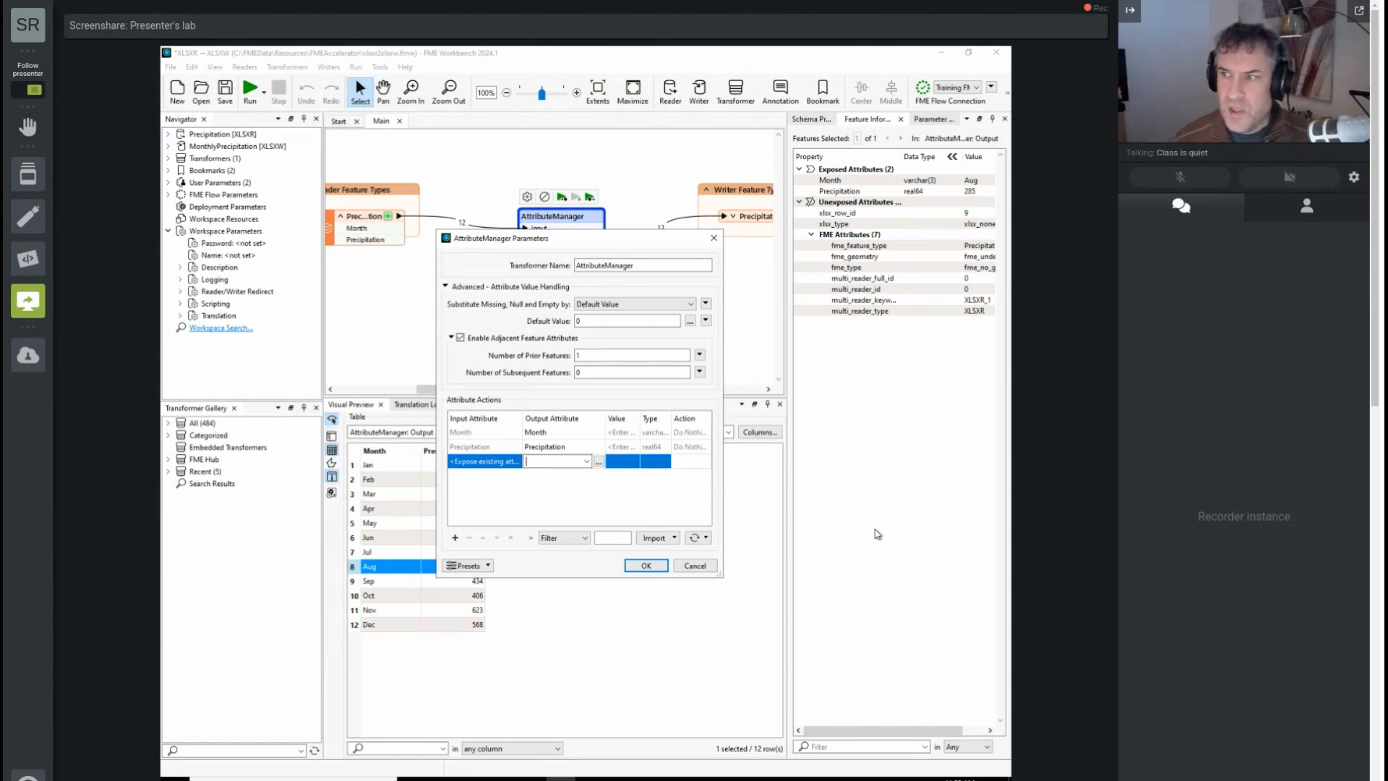
text(MonthlyPreci)
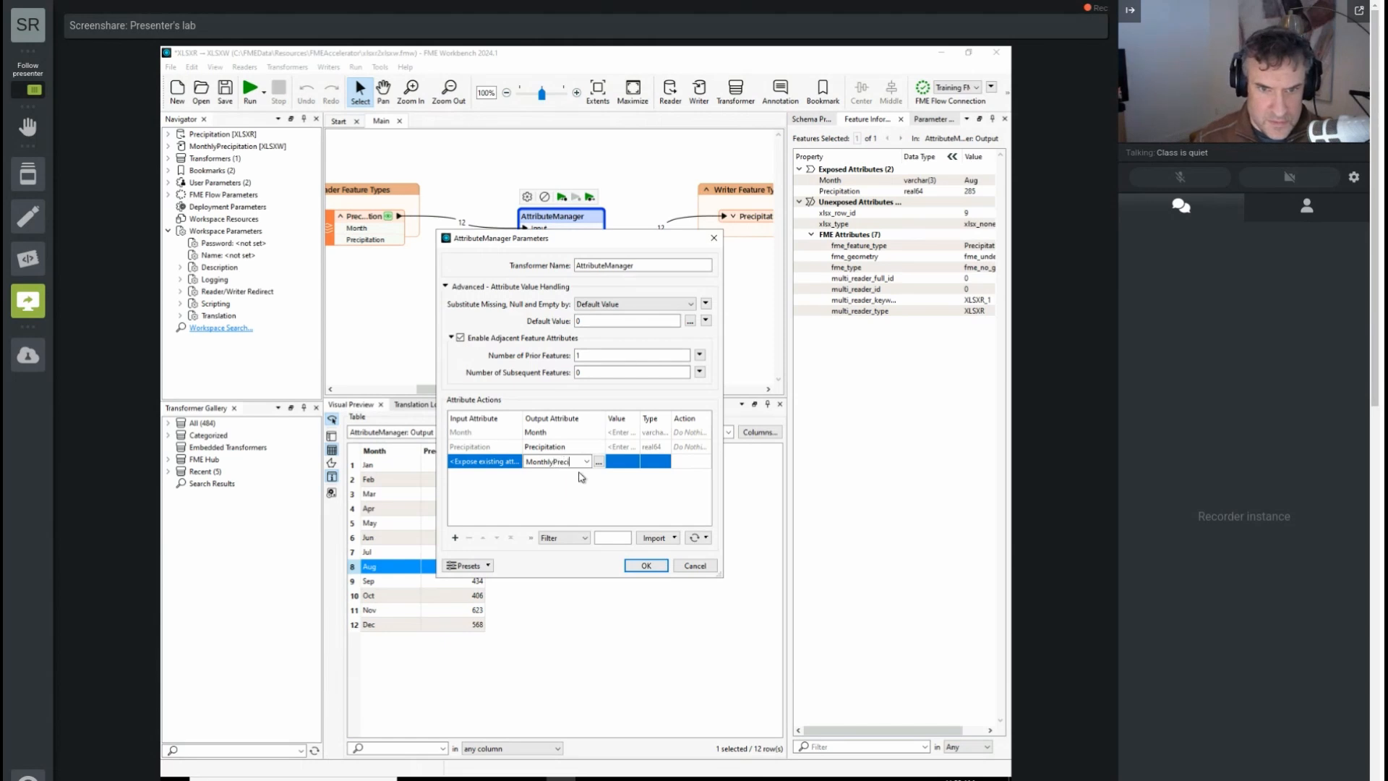
text(pitation)
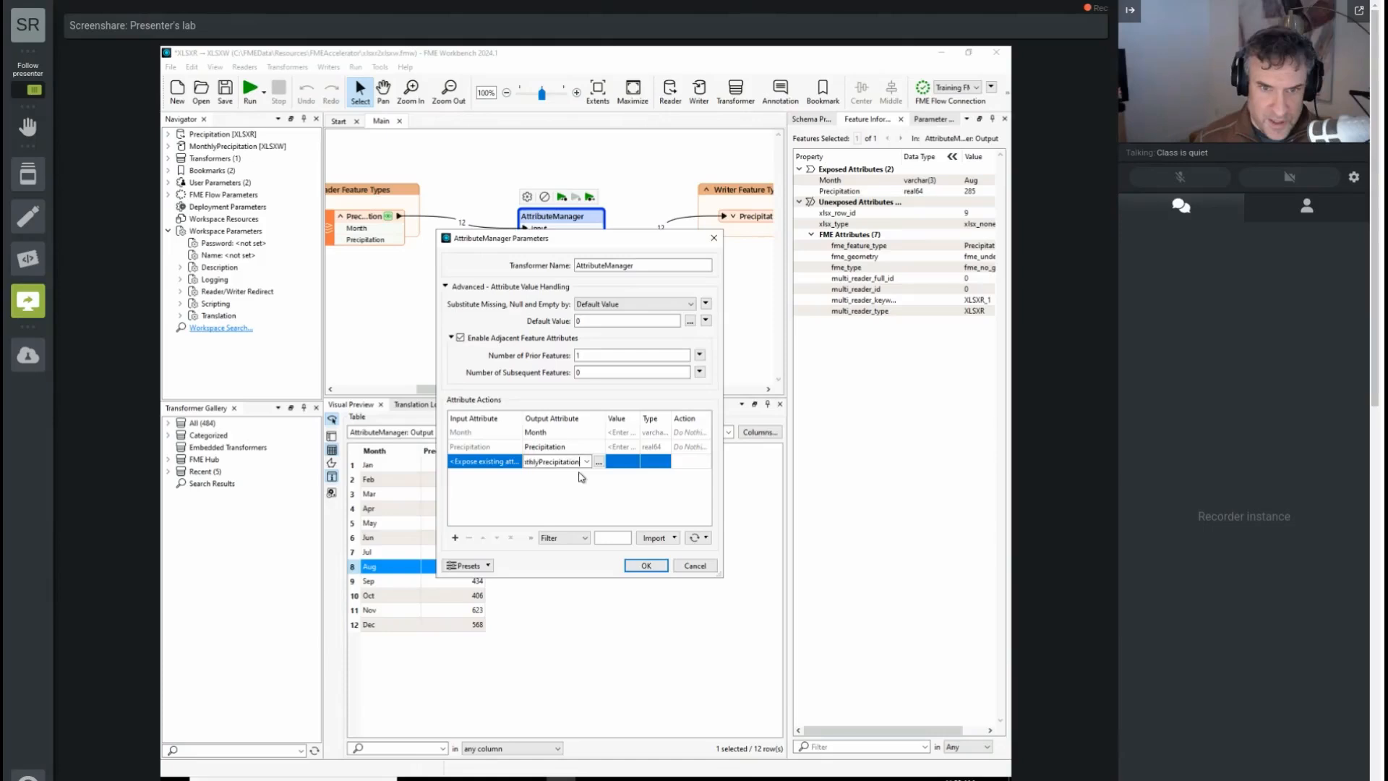
click(620, 463)
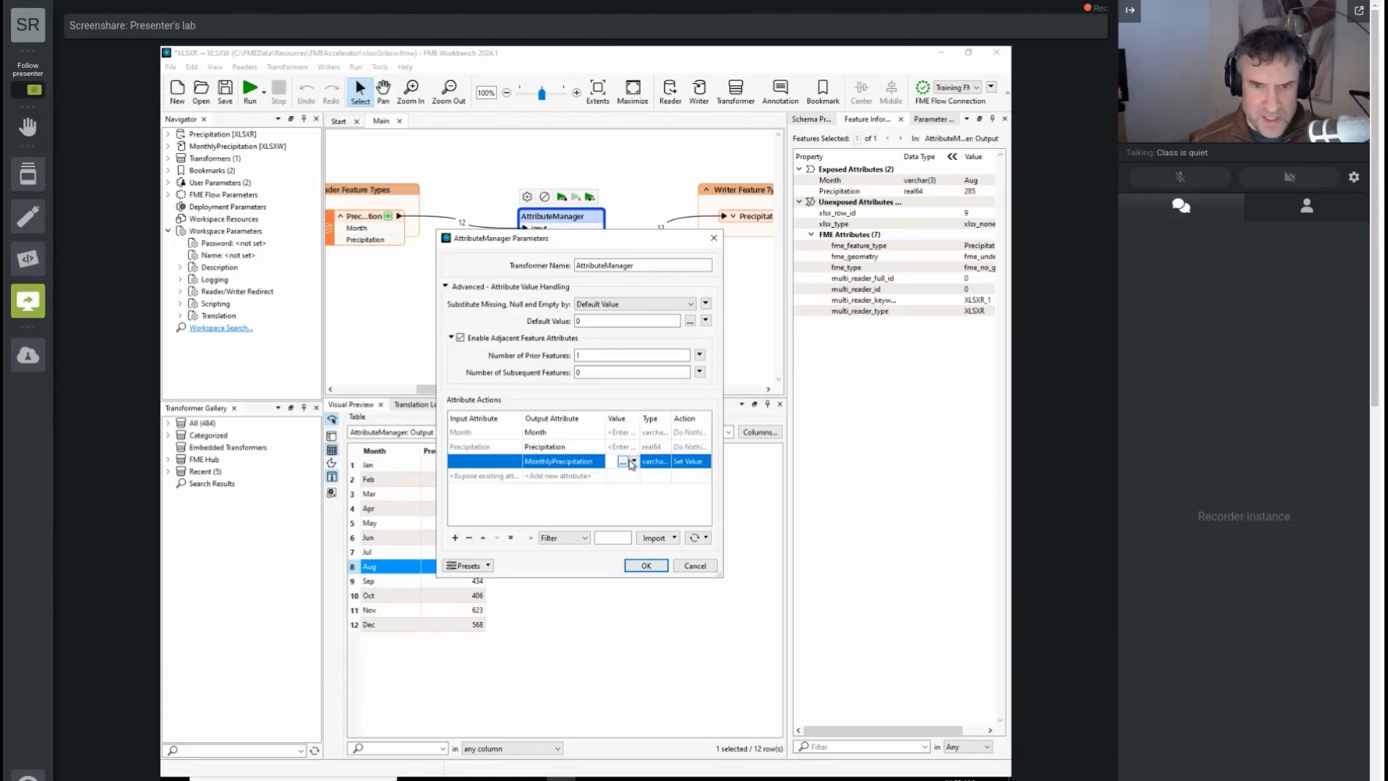
click(623, 462)
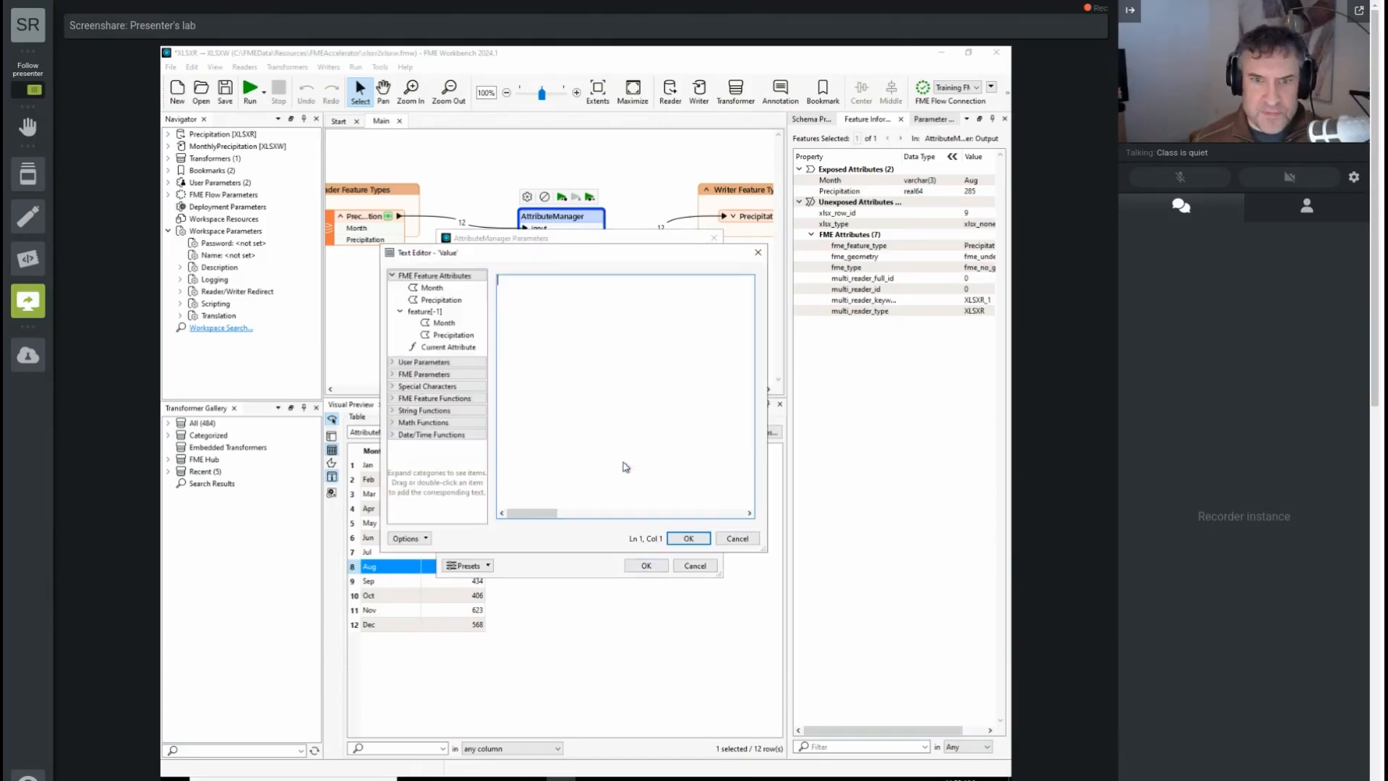
double_click(441, 300)
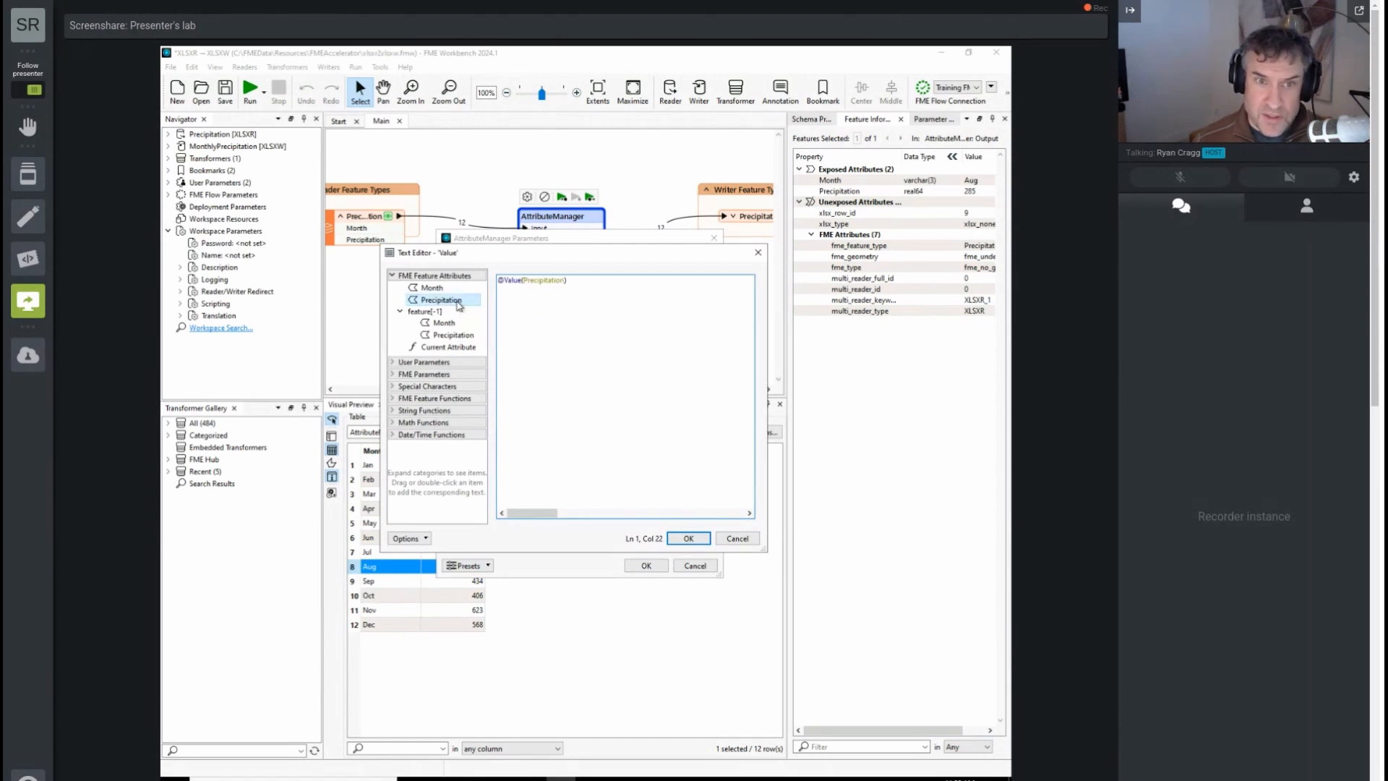
double_click(466, 336)
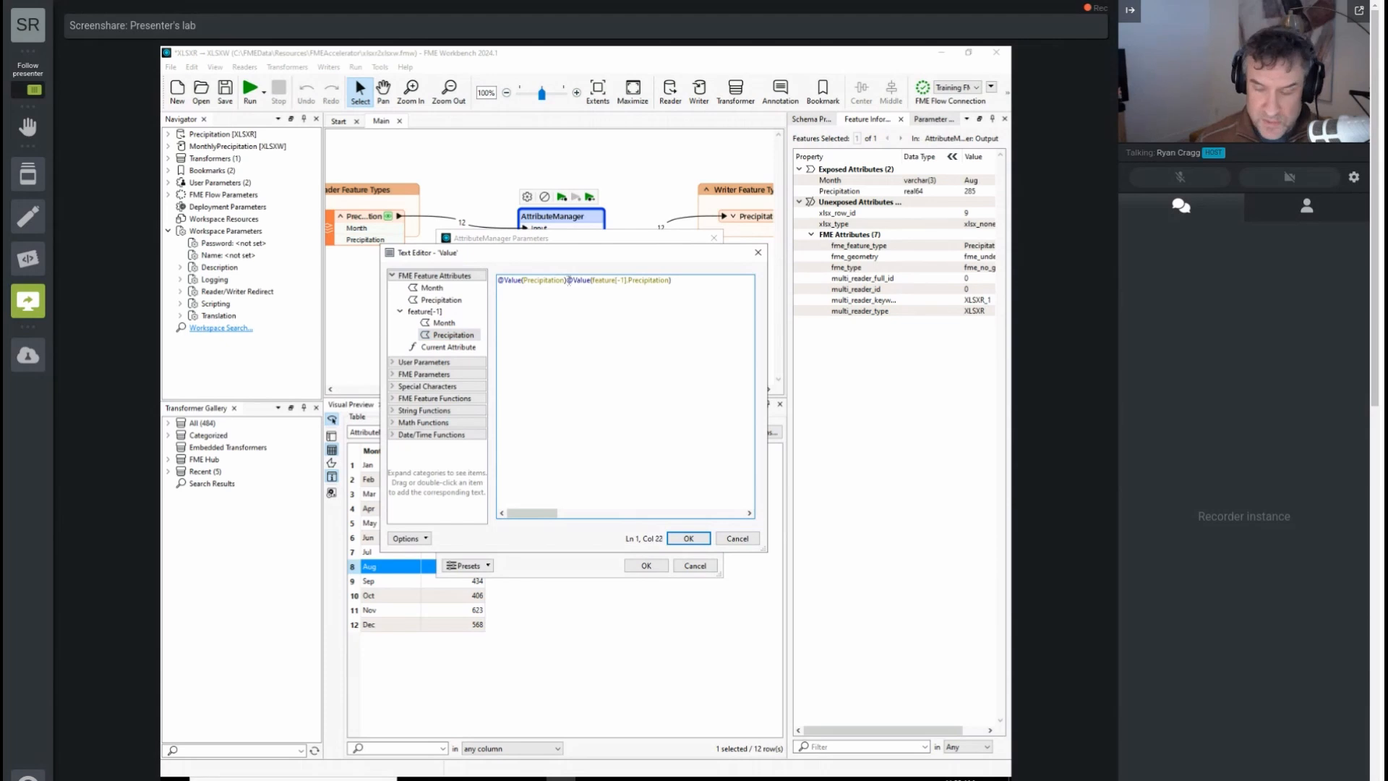
text(-)
click(707, 542)
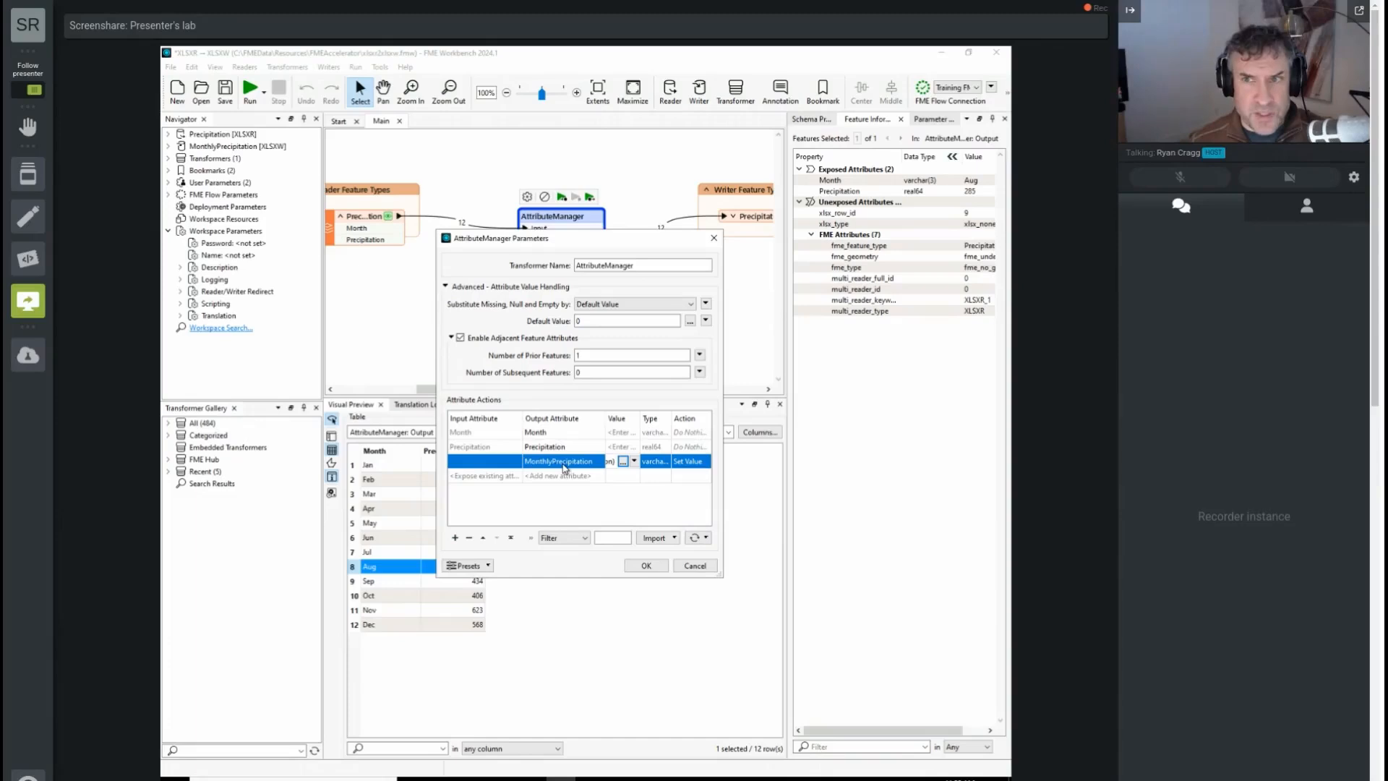
click(661, 566)
click(562, 198)
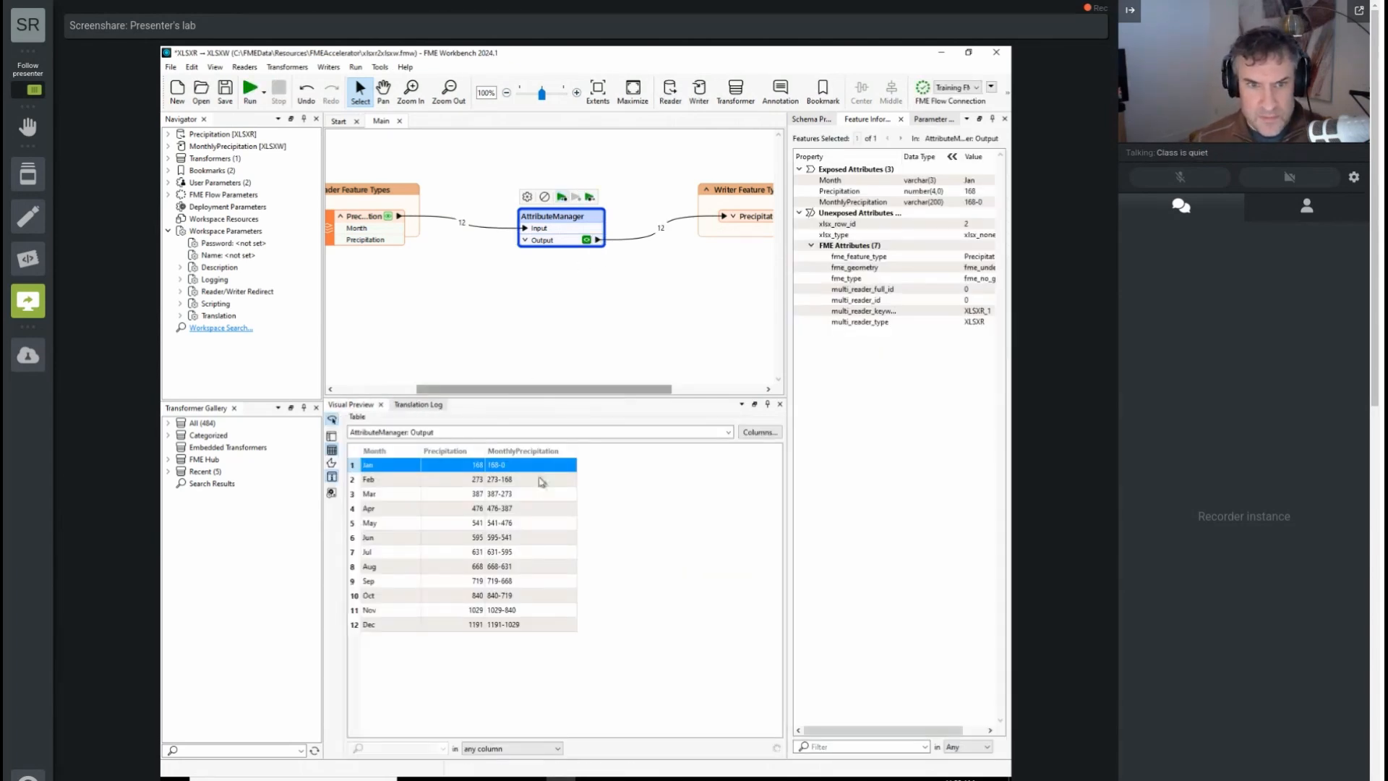
Step: Turn MonthlyPrecipitation's existing text expression into an arithmetic expression, apply the parameters, and rerun the workspace to the AttributeManager
double_click(576, 221)
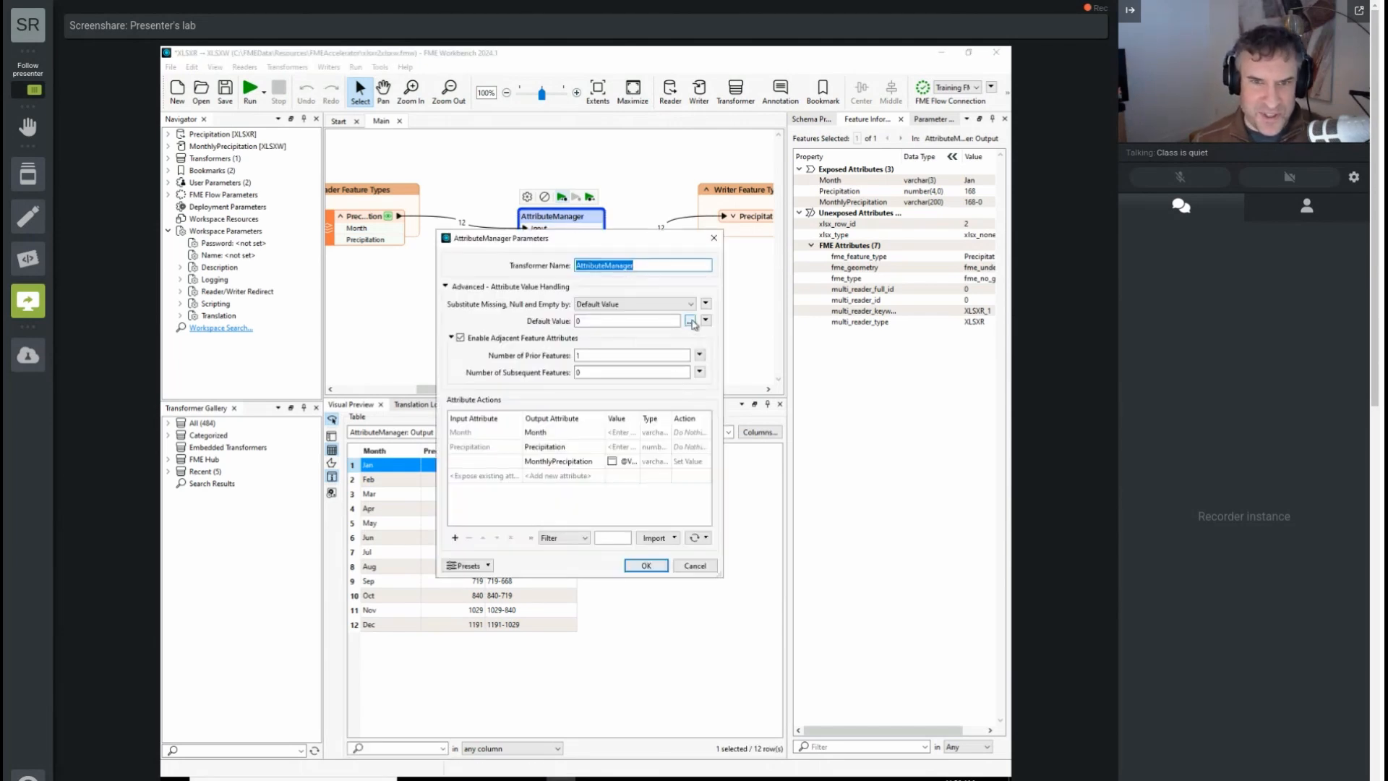
click(628, 460)
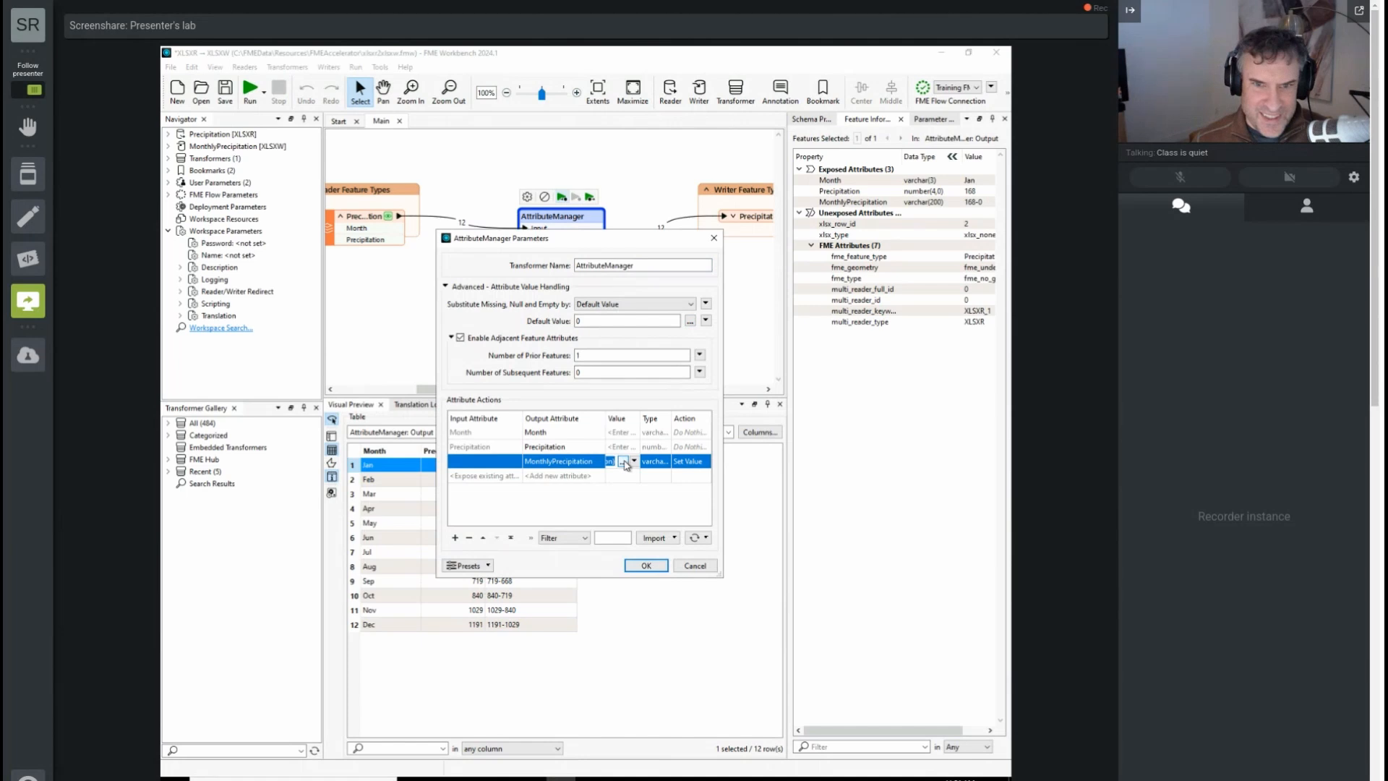
click(625, 462)
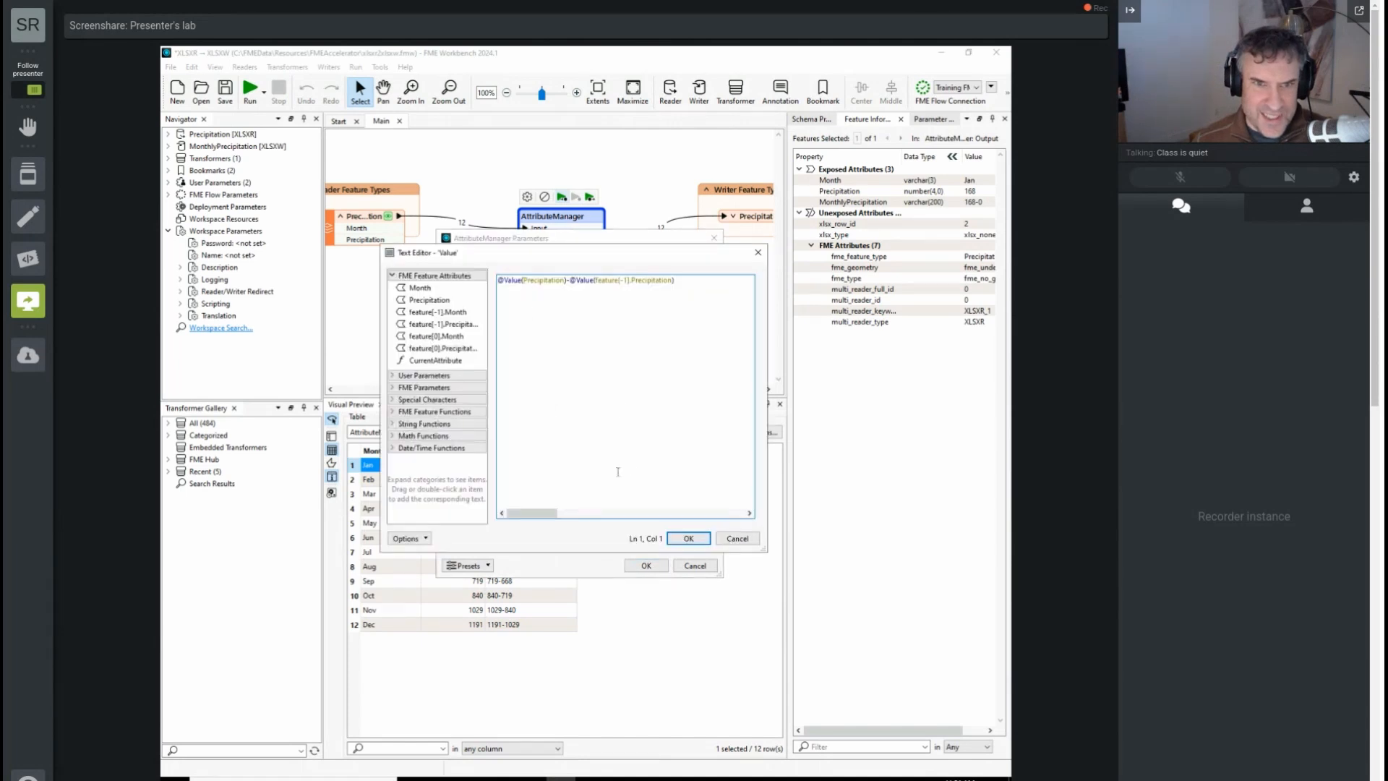
click(689, 538)
click(634, 462)
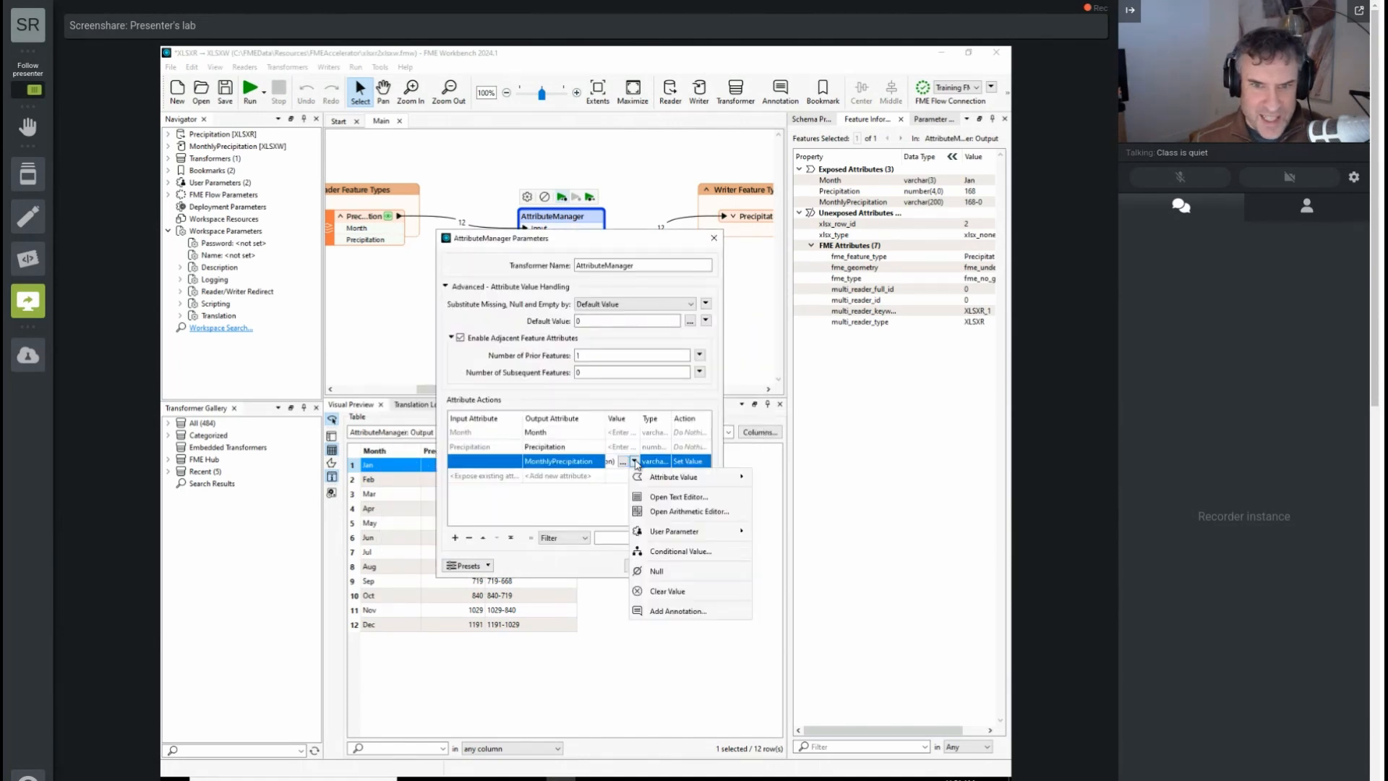
click(665, 511)
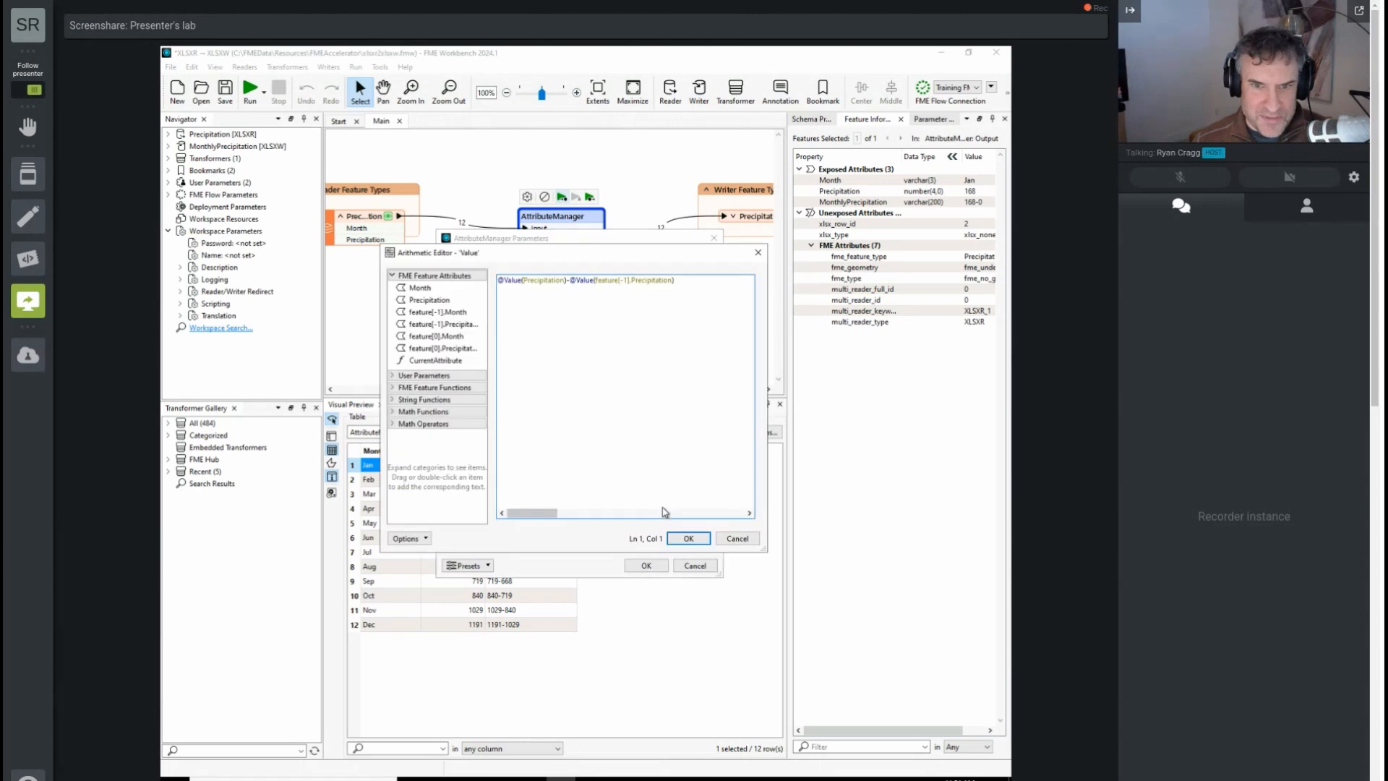
click(686, 539)
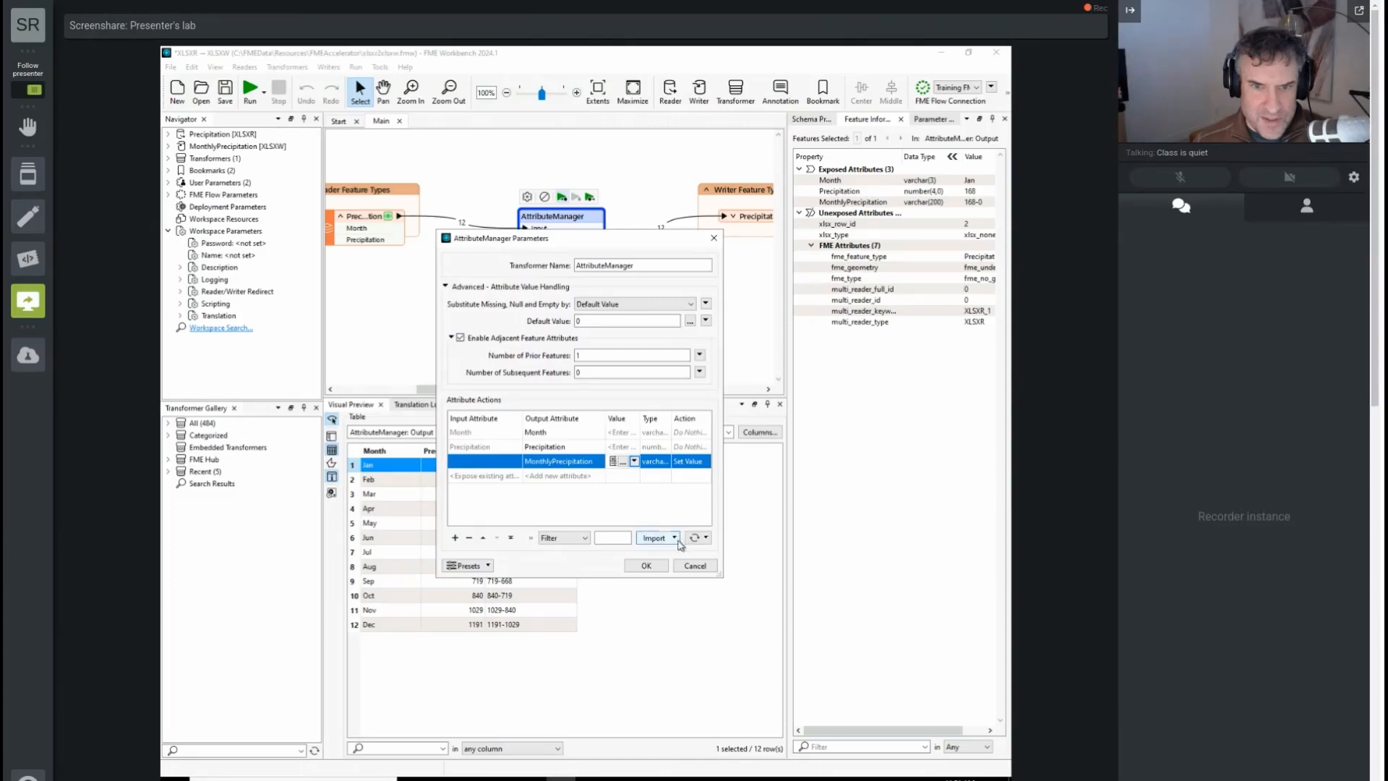
click(653, 567)
click(562, 197)
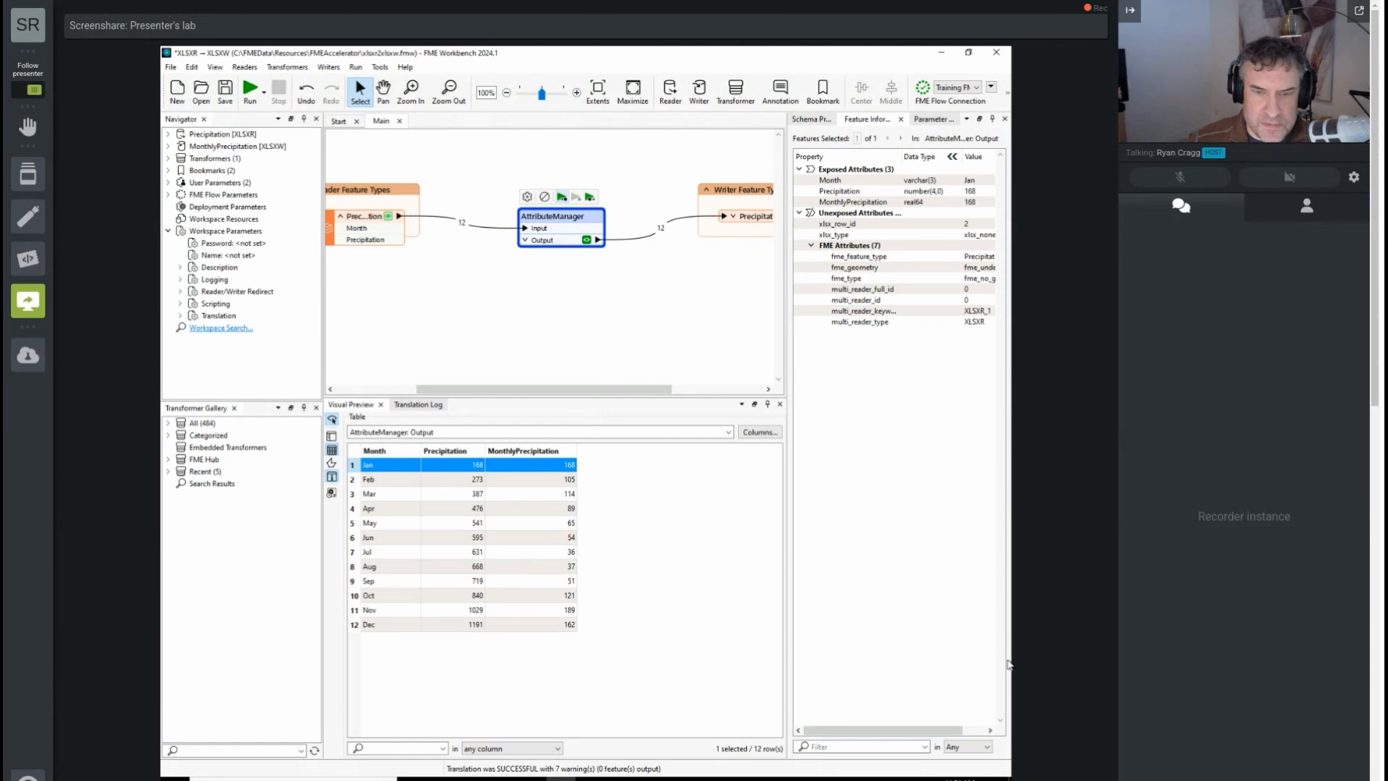
Step: Save the workspace and open its containing folder in the file explorer
click(590, 196)
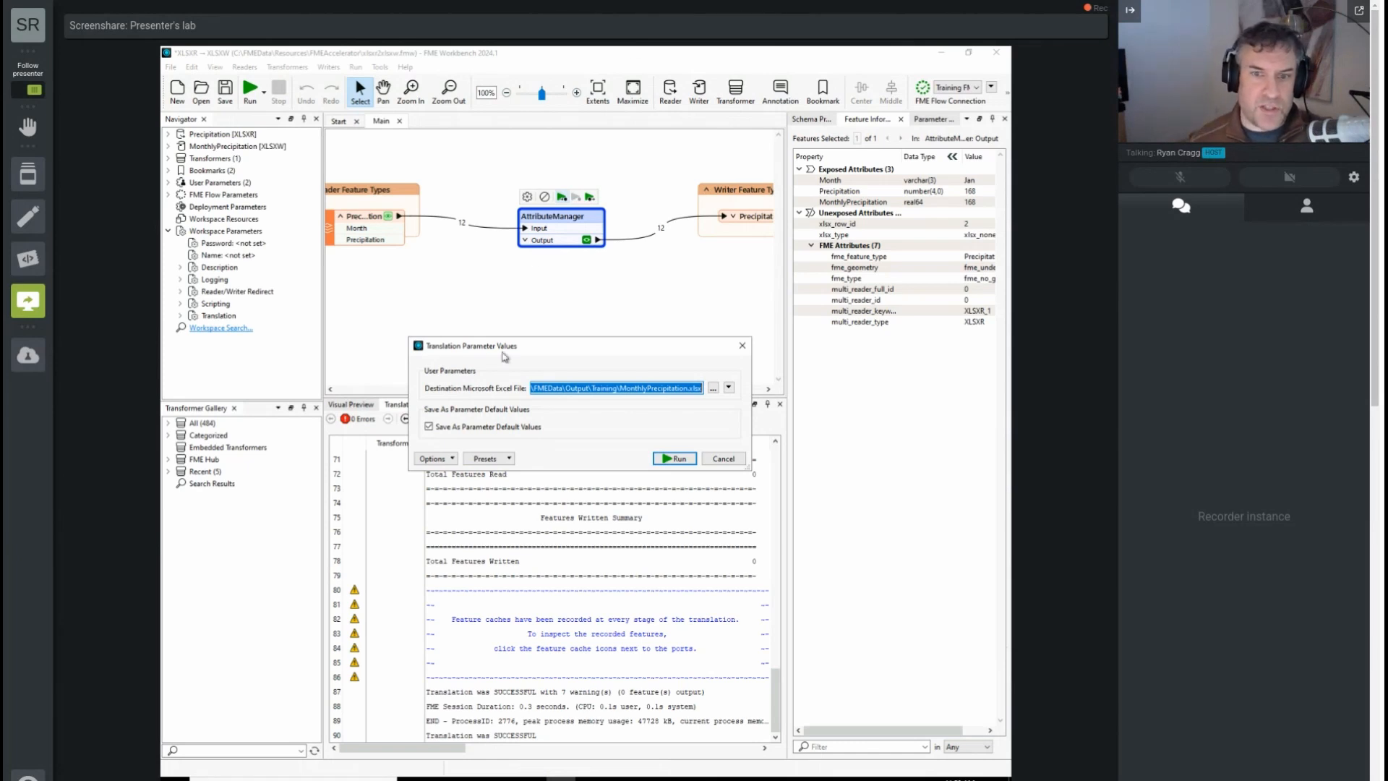
click(723, 459)
click(226, 89)
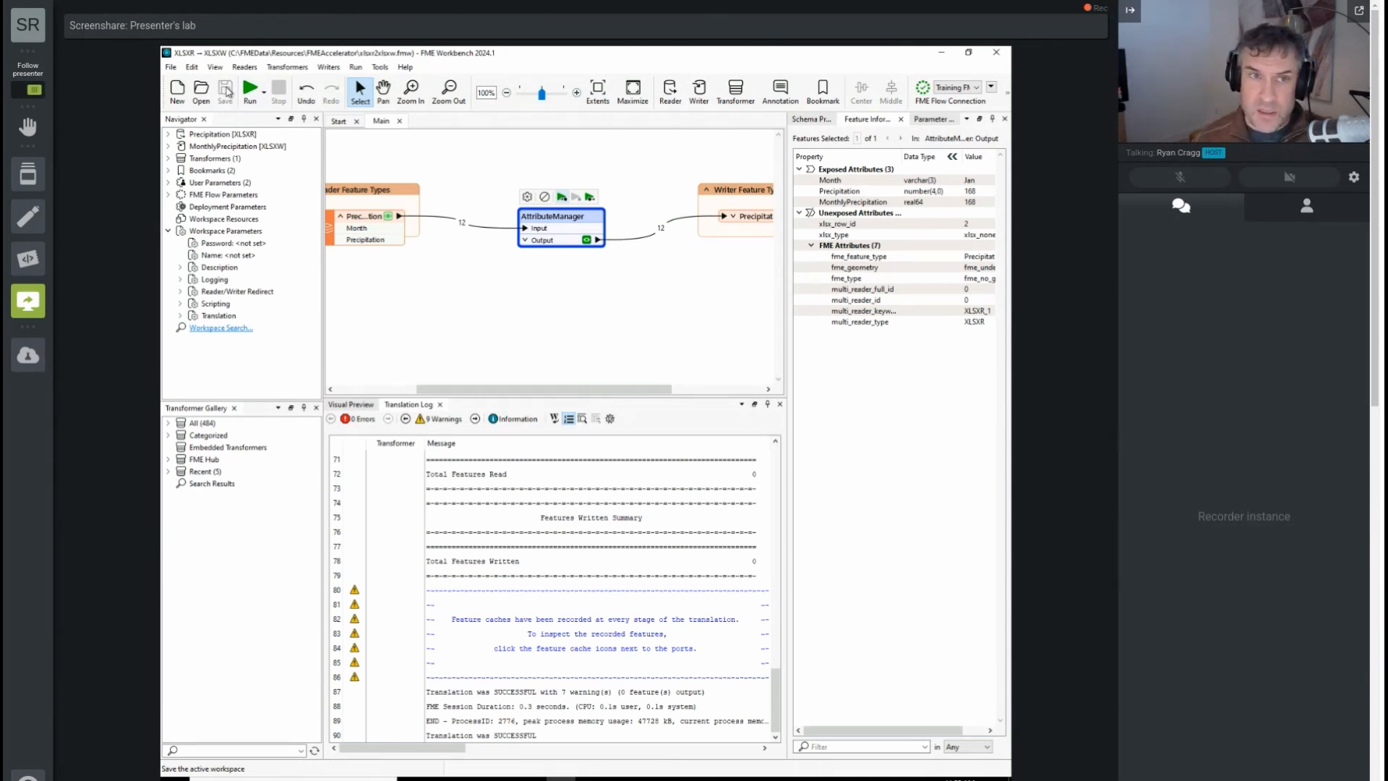
right_click(387, 123)
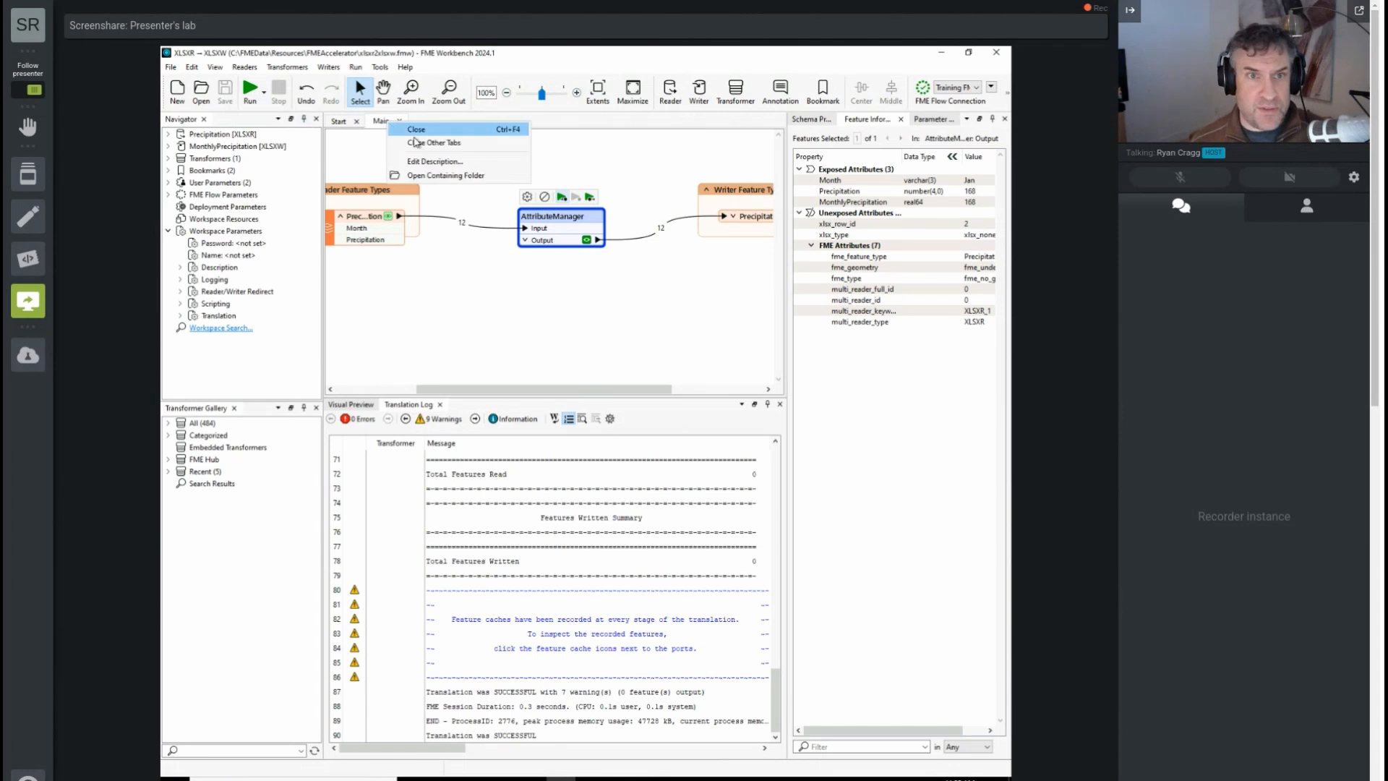
click(446, 177)
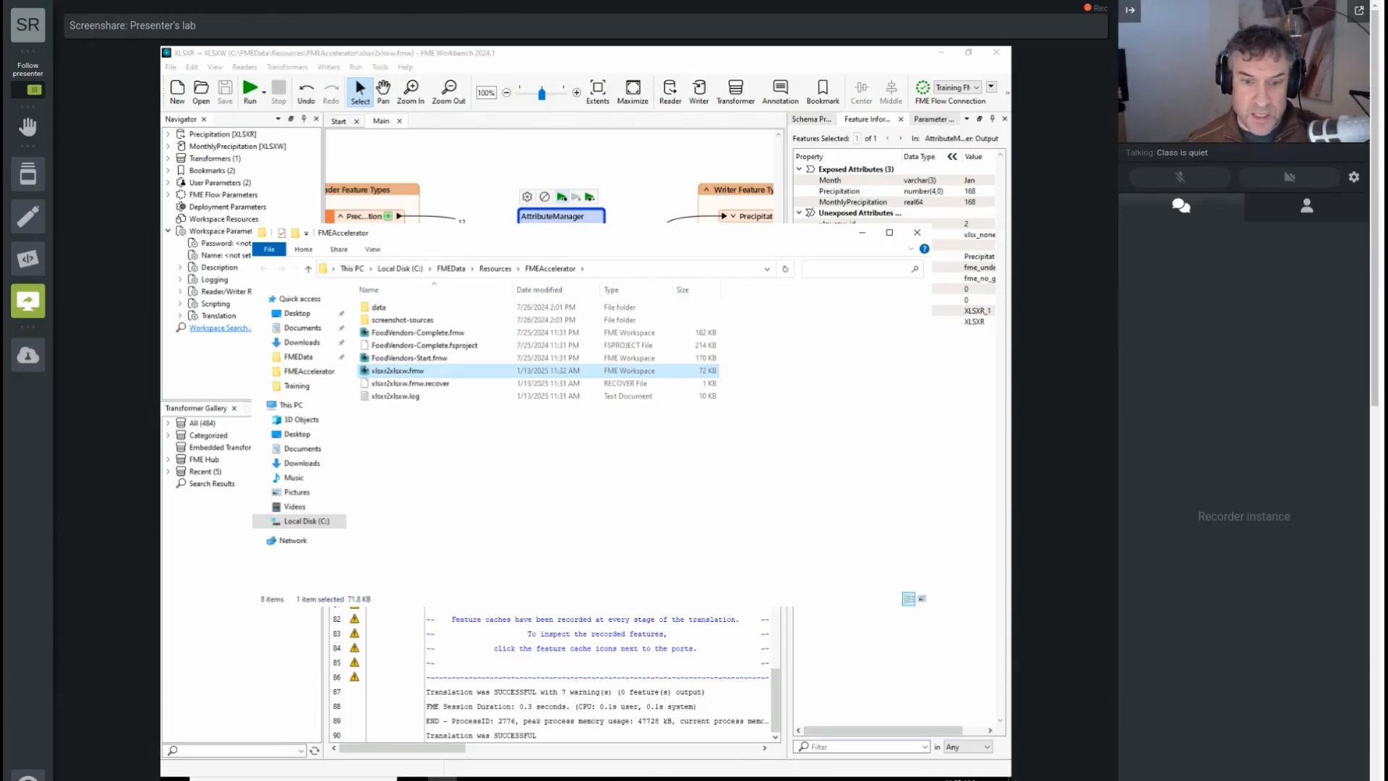
Step: Open the Windows Task Manager and end the FME Workbench task
right_click(679, 779)
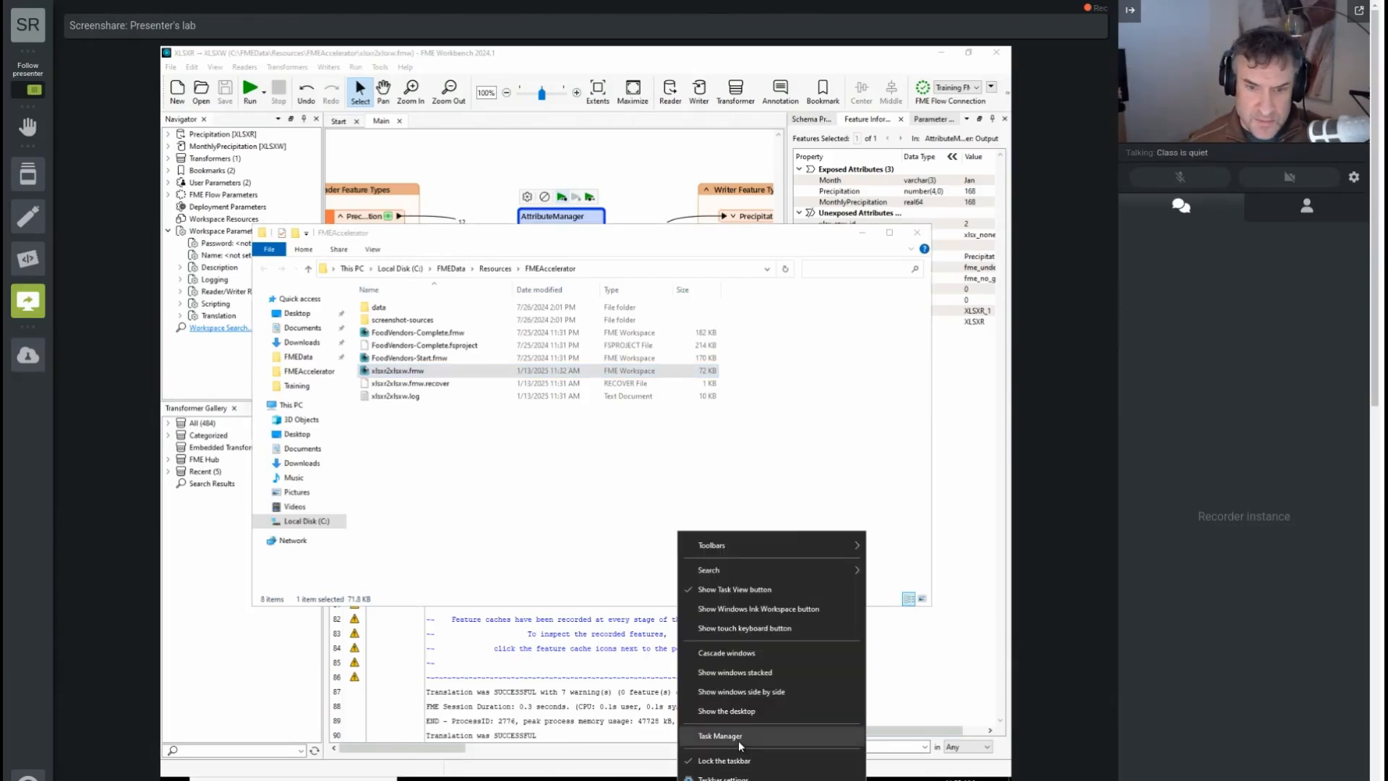
click(739, 740)
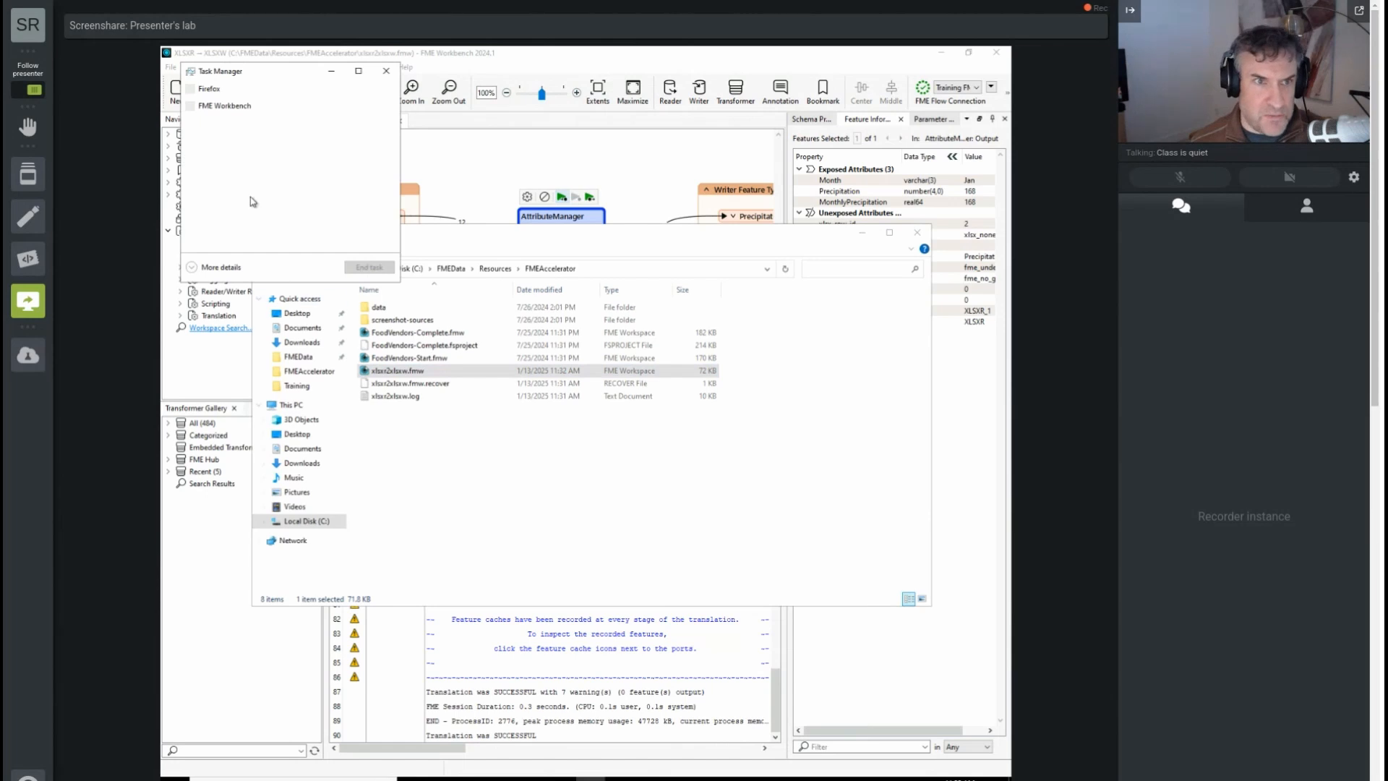
click(253, 107)
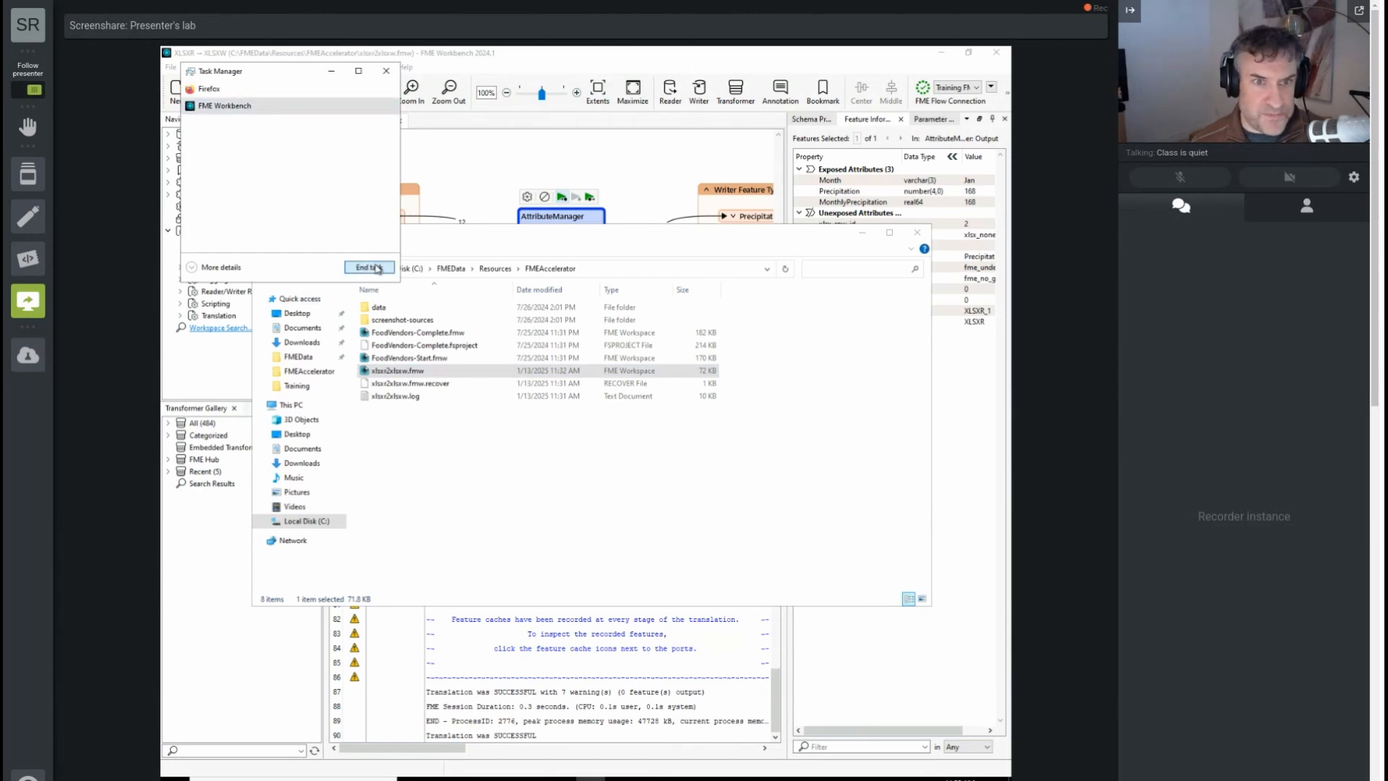
click(375, 267)
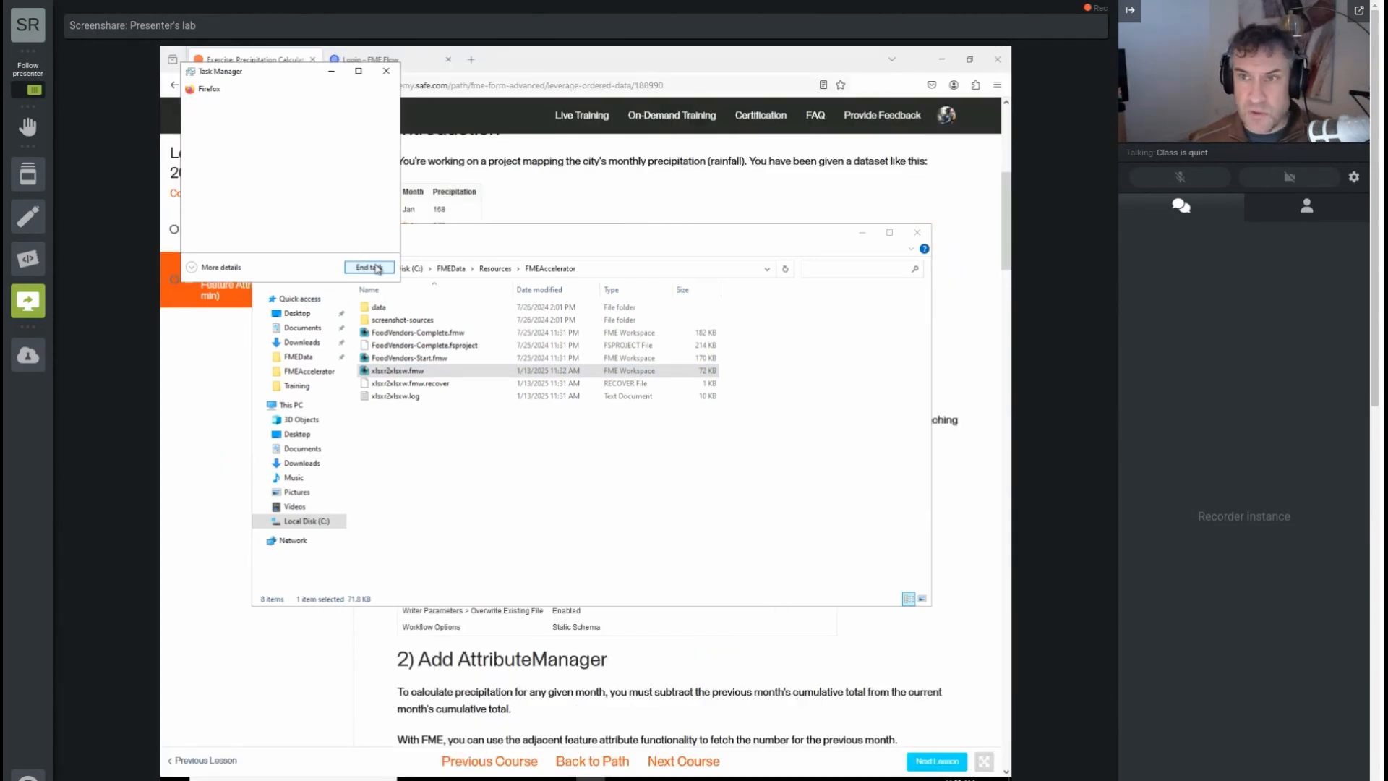
Step: Reopen xlsxr2xlsxw.fmw from the FMEAccelerator folder with FME Workbench 2024.1 and dismiss the recovery file notice
click(413, 373)
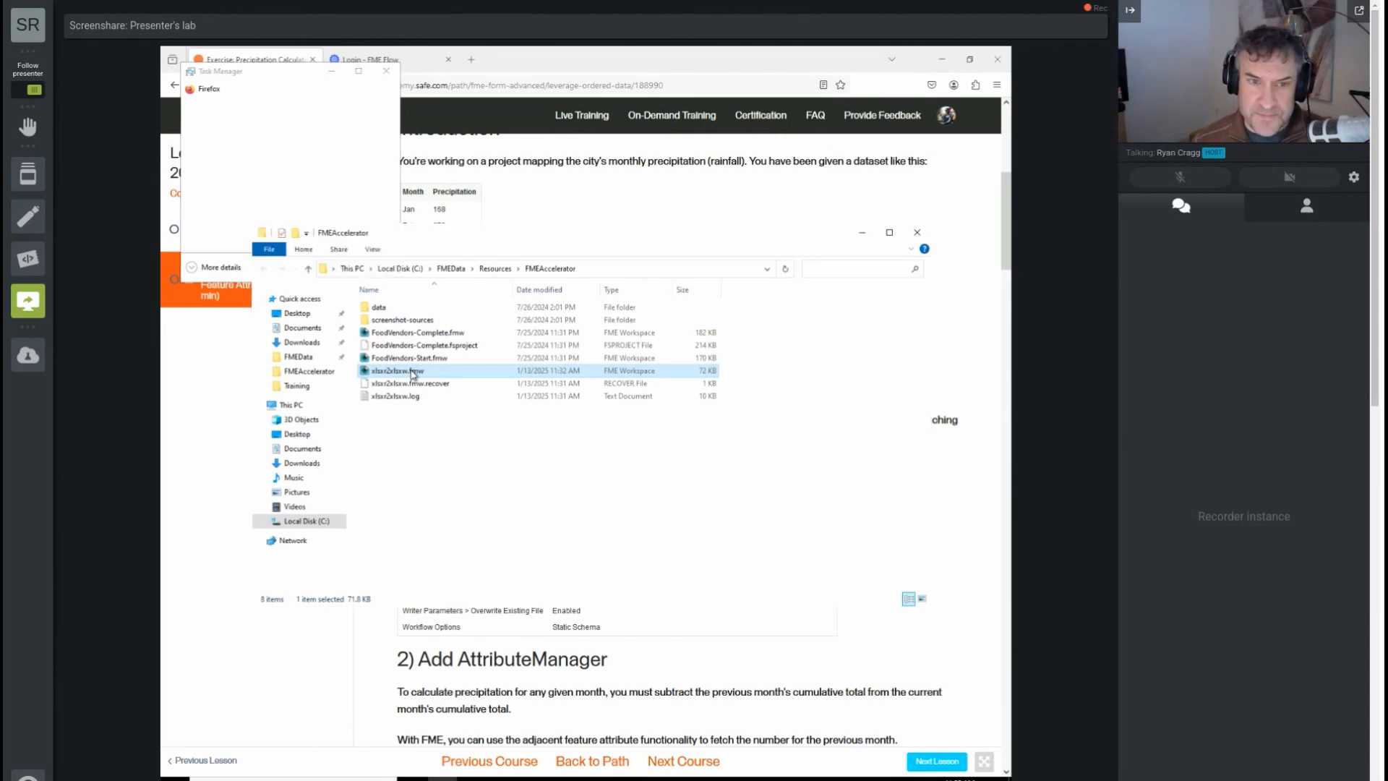
double_click(413, 373)
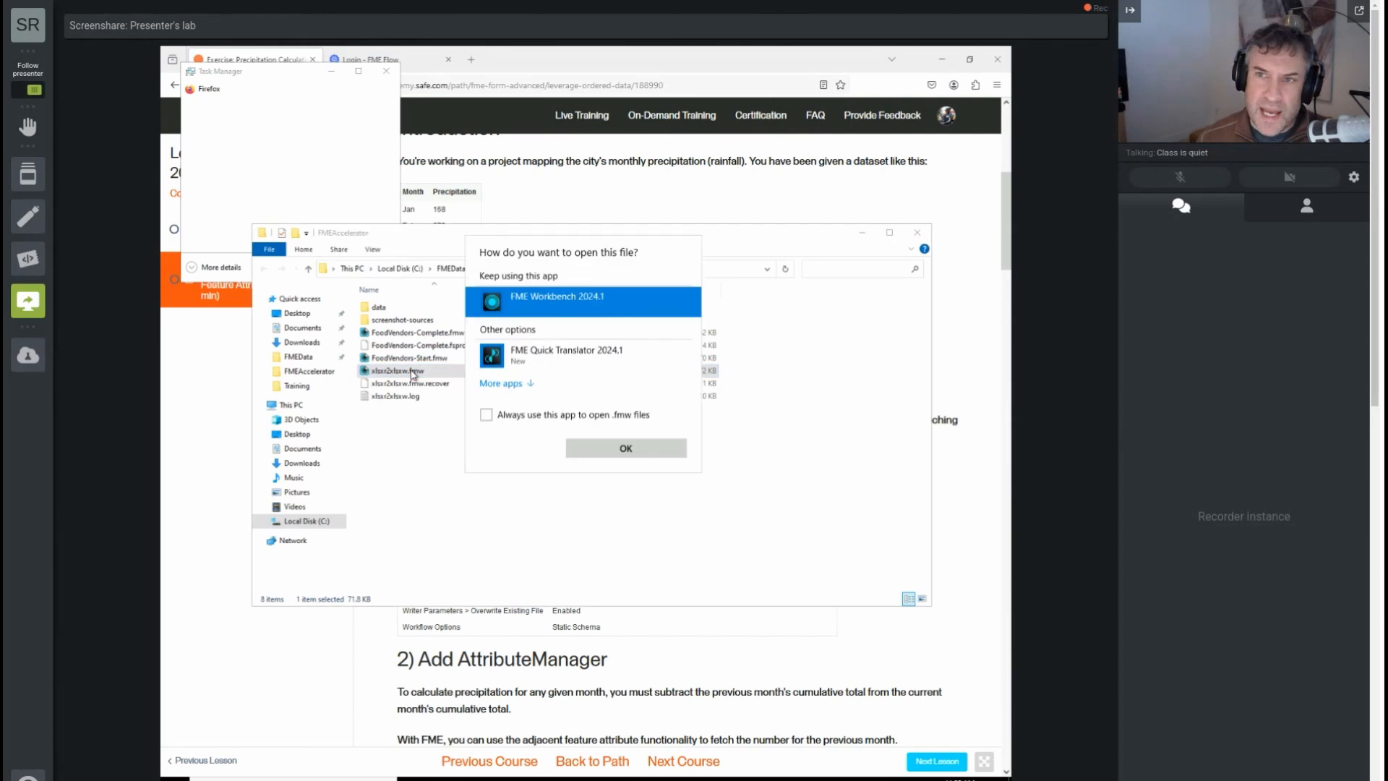
click(659, 456)
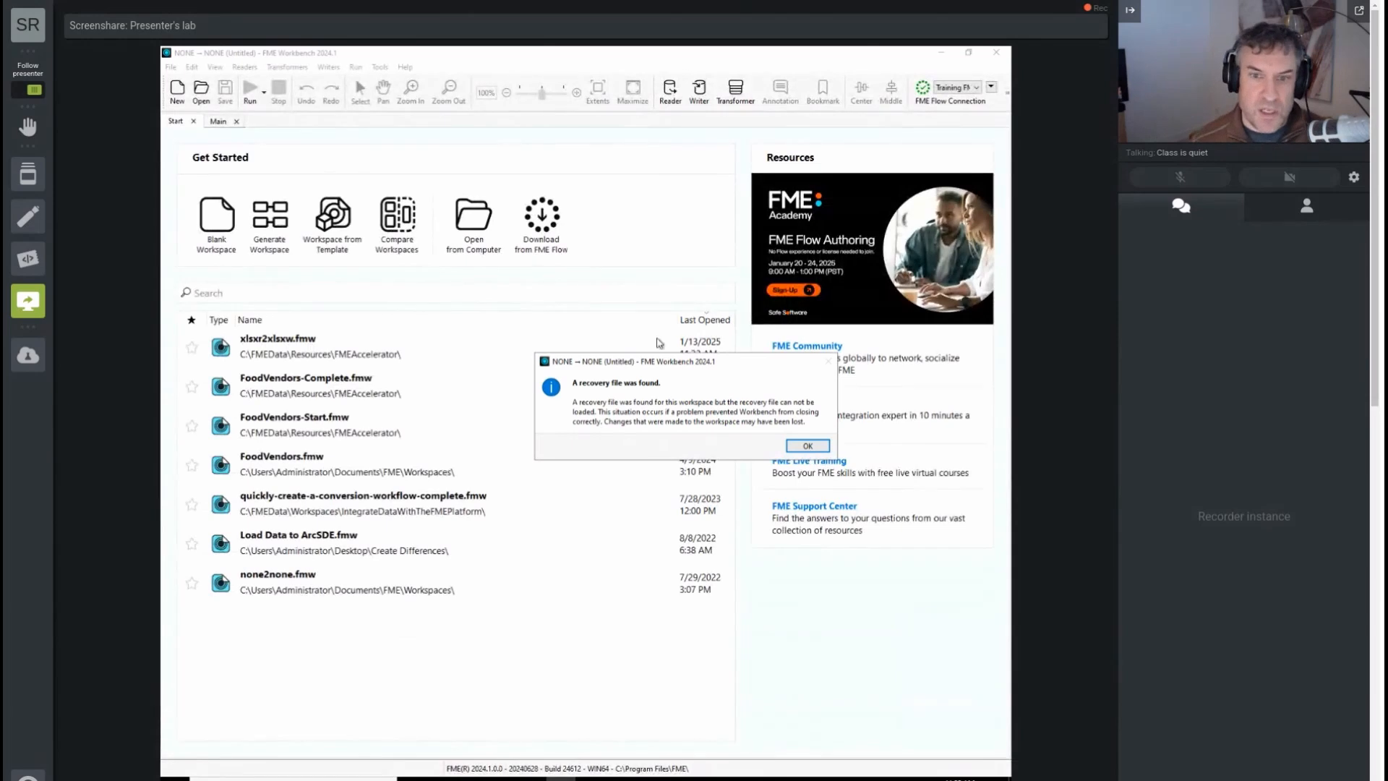
click(807, 446)
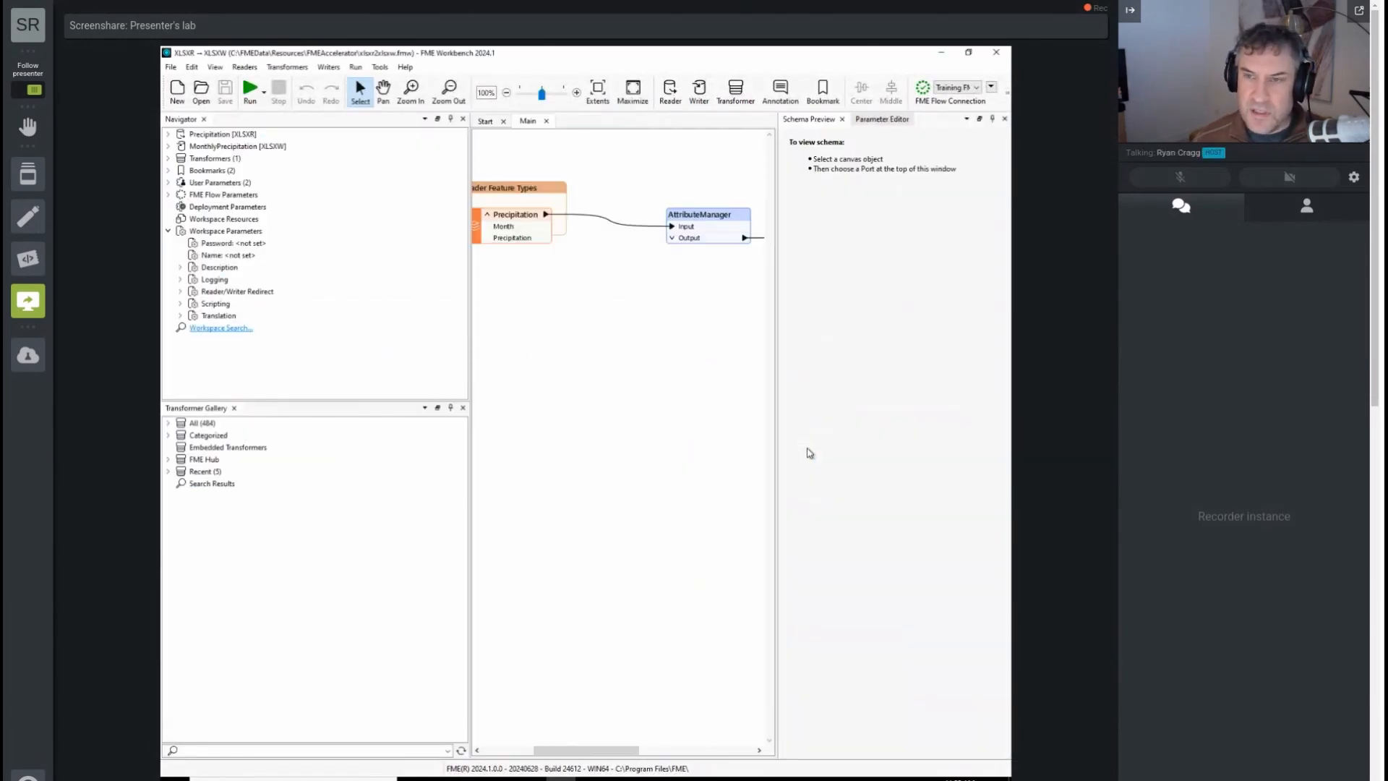
Step: Check the AttributeManager's saved parameters, including the MonthlyPrecipitation attribute, and its connection to the writer feature type
click(731, 240)
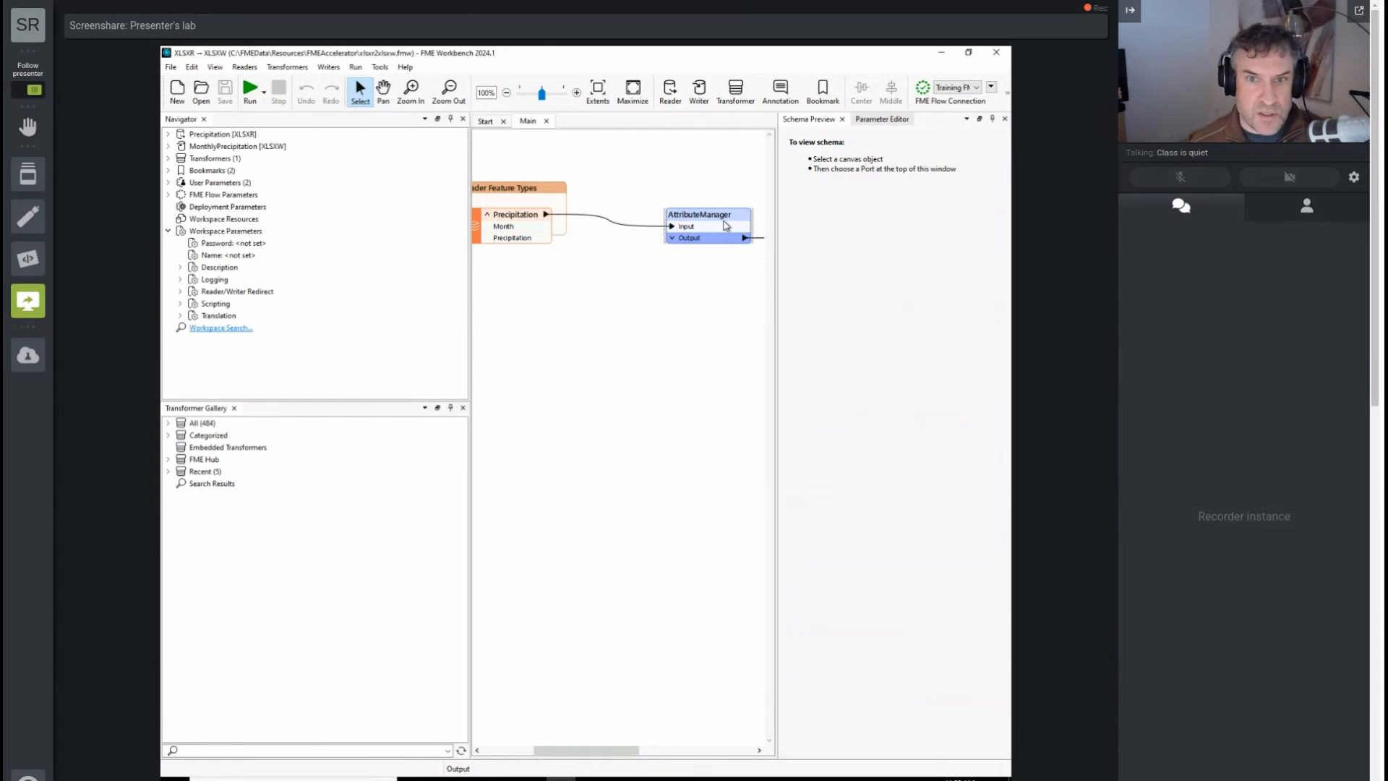
double_click(725, 224)
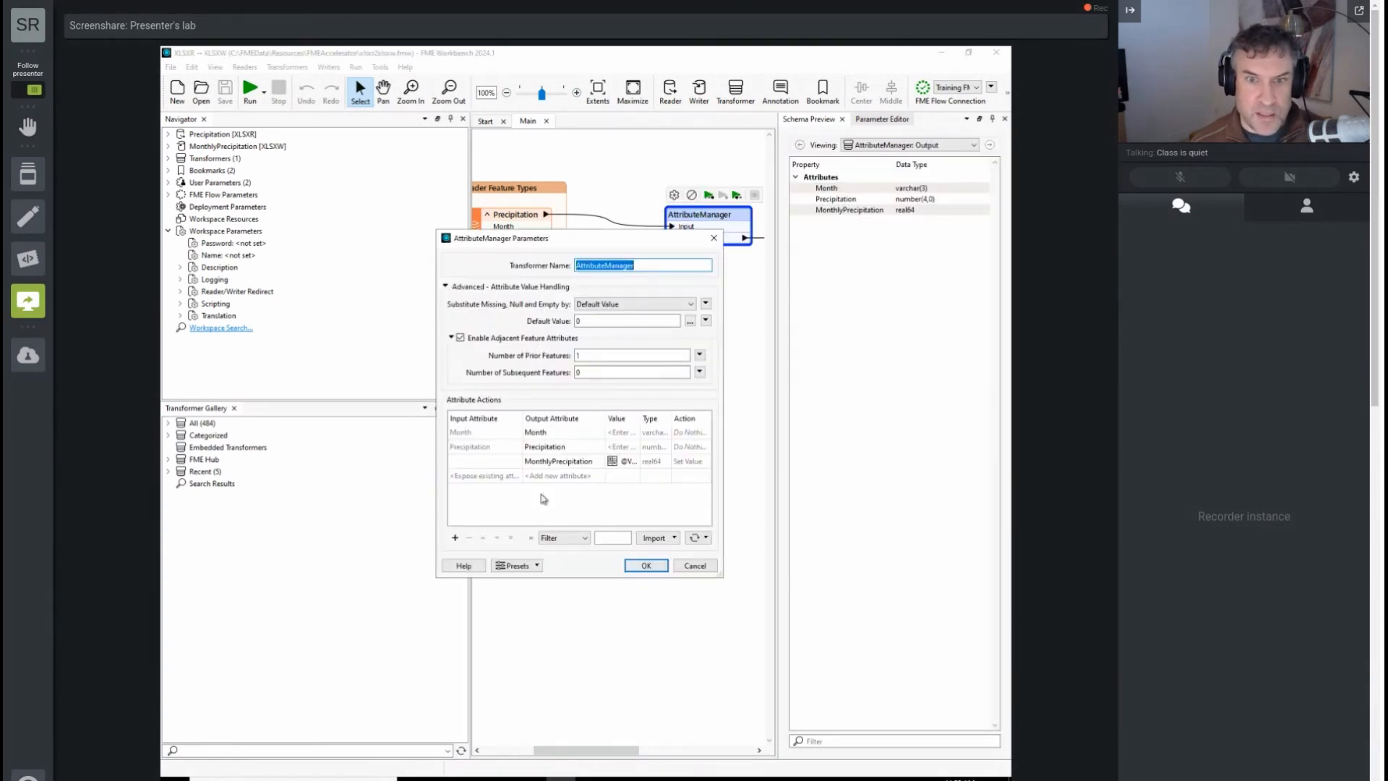
click(651, 565)
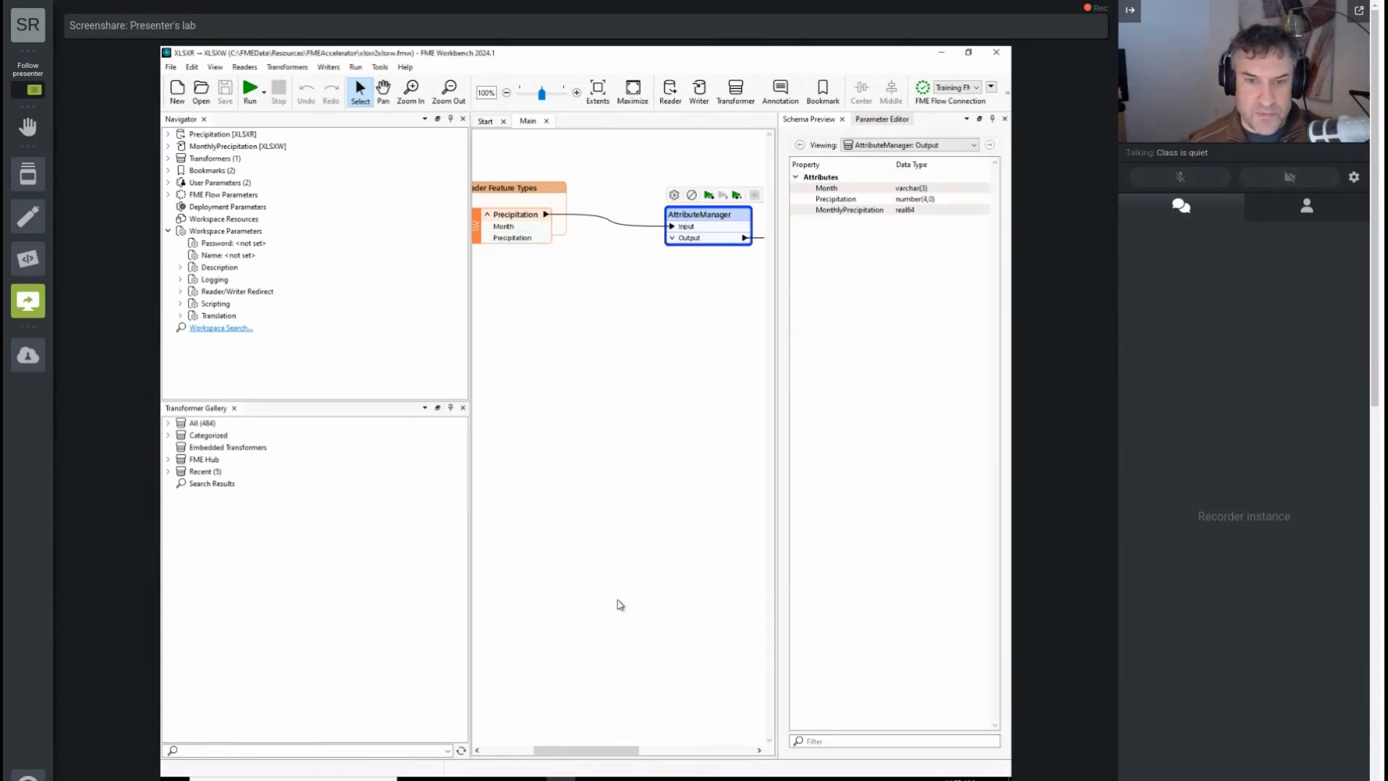
drag(593, 747, 656, 747)
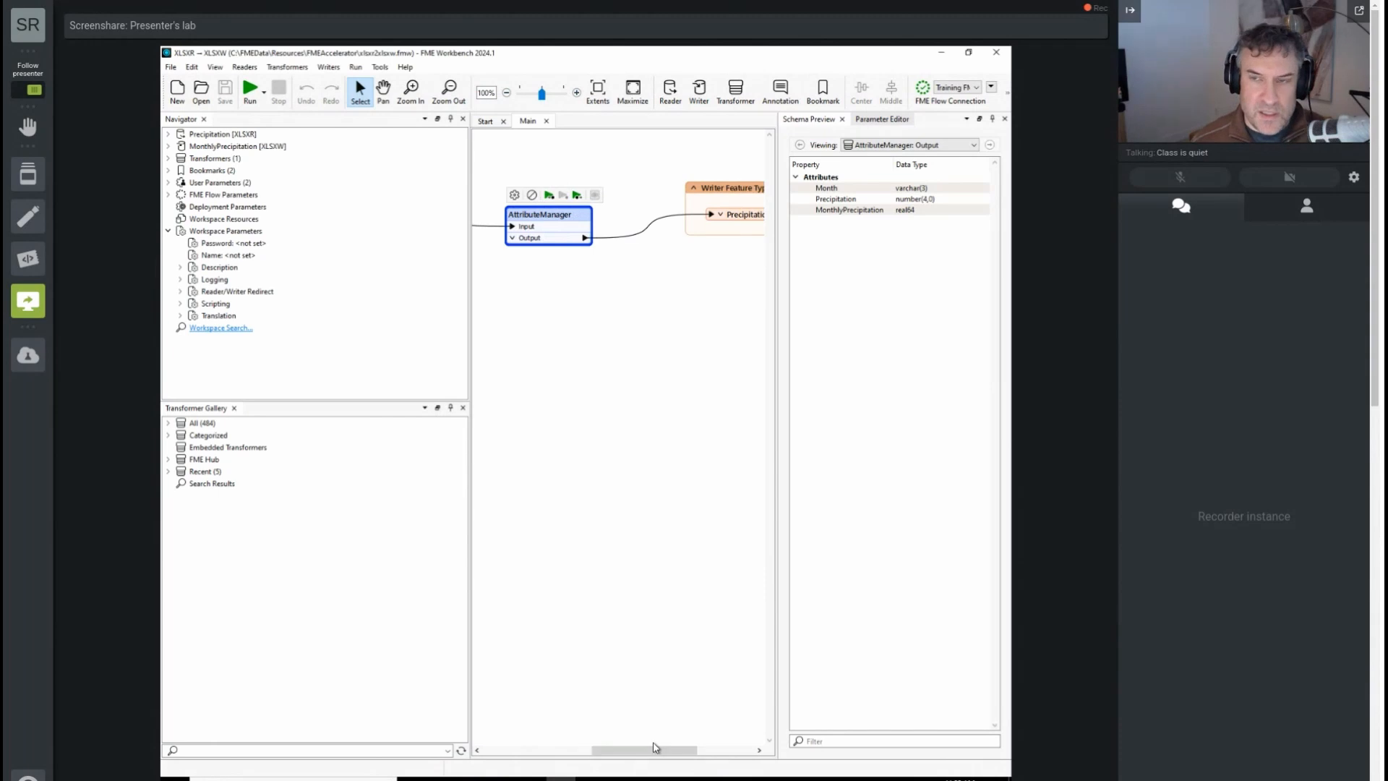